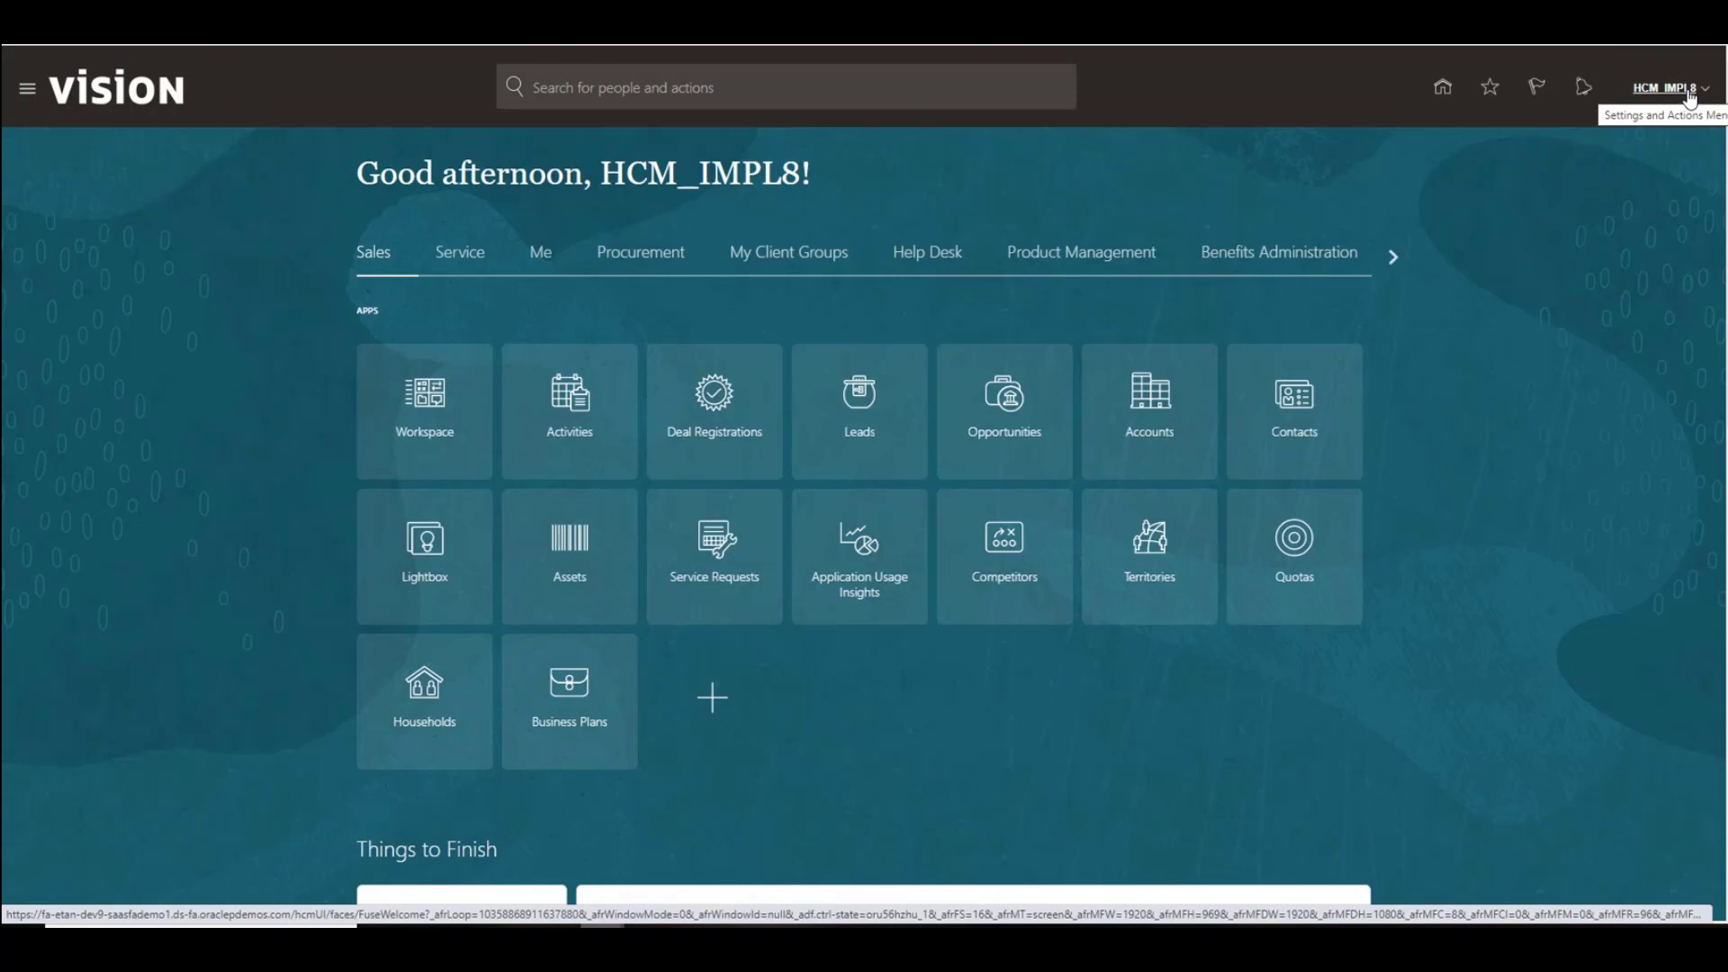
Step: Open Setup and Maintenance and switch the setup offering to Recruiting and Candidate Experience
click(1690, 99)
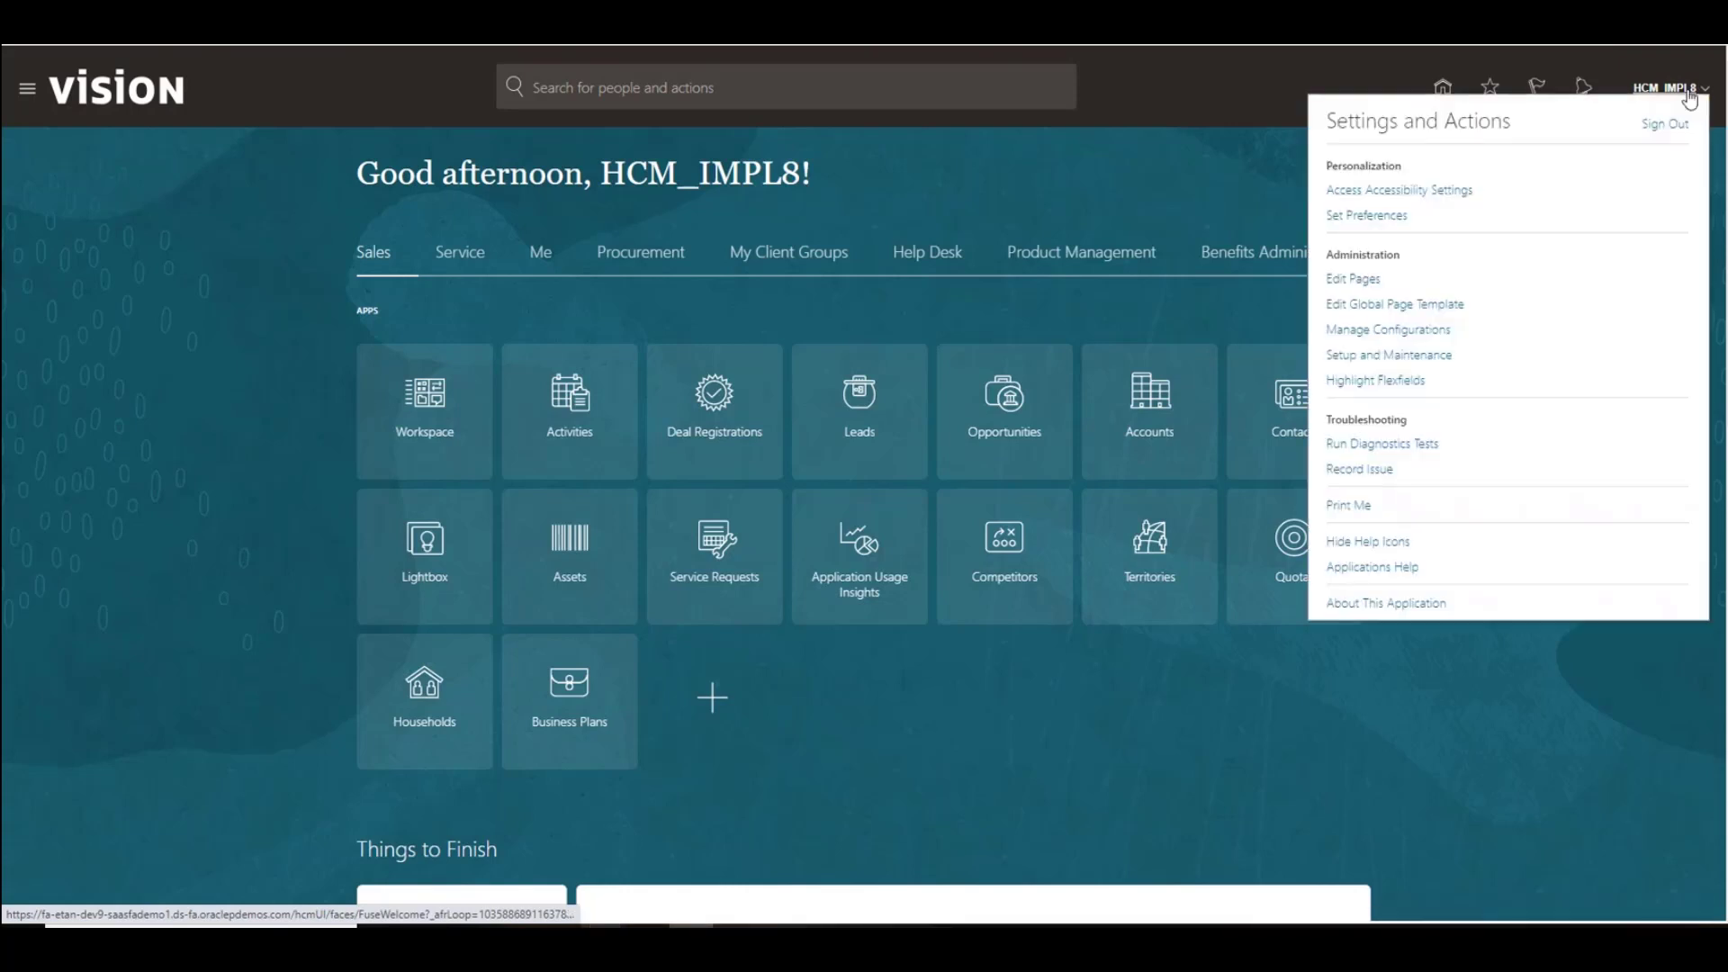
click(1438, 357)
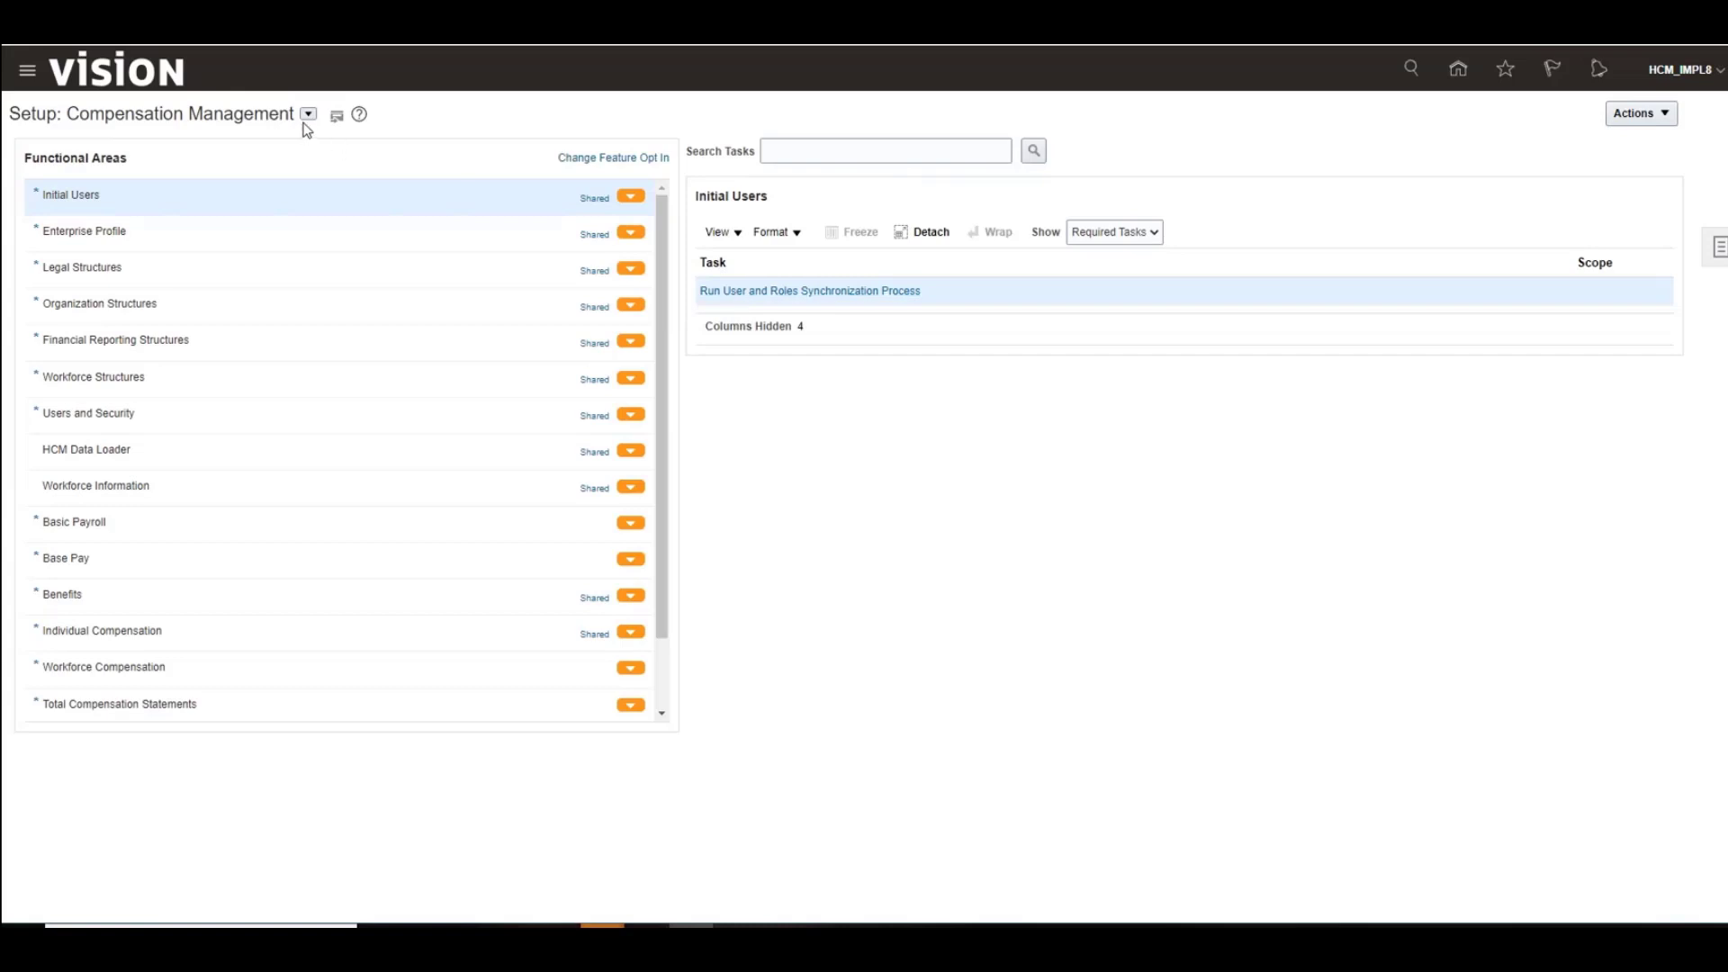
click(307, 116)
scroll(368, 252, down, 5)
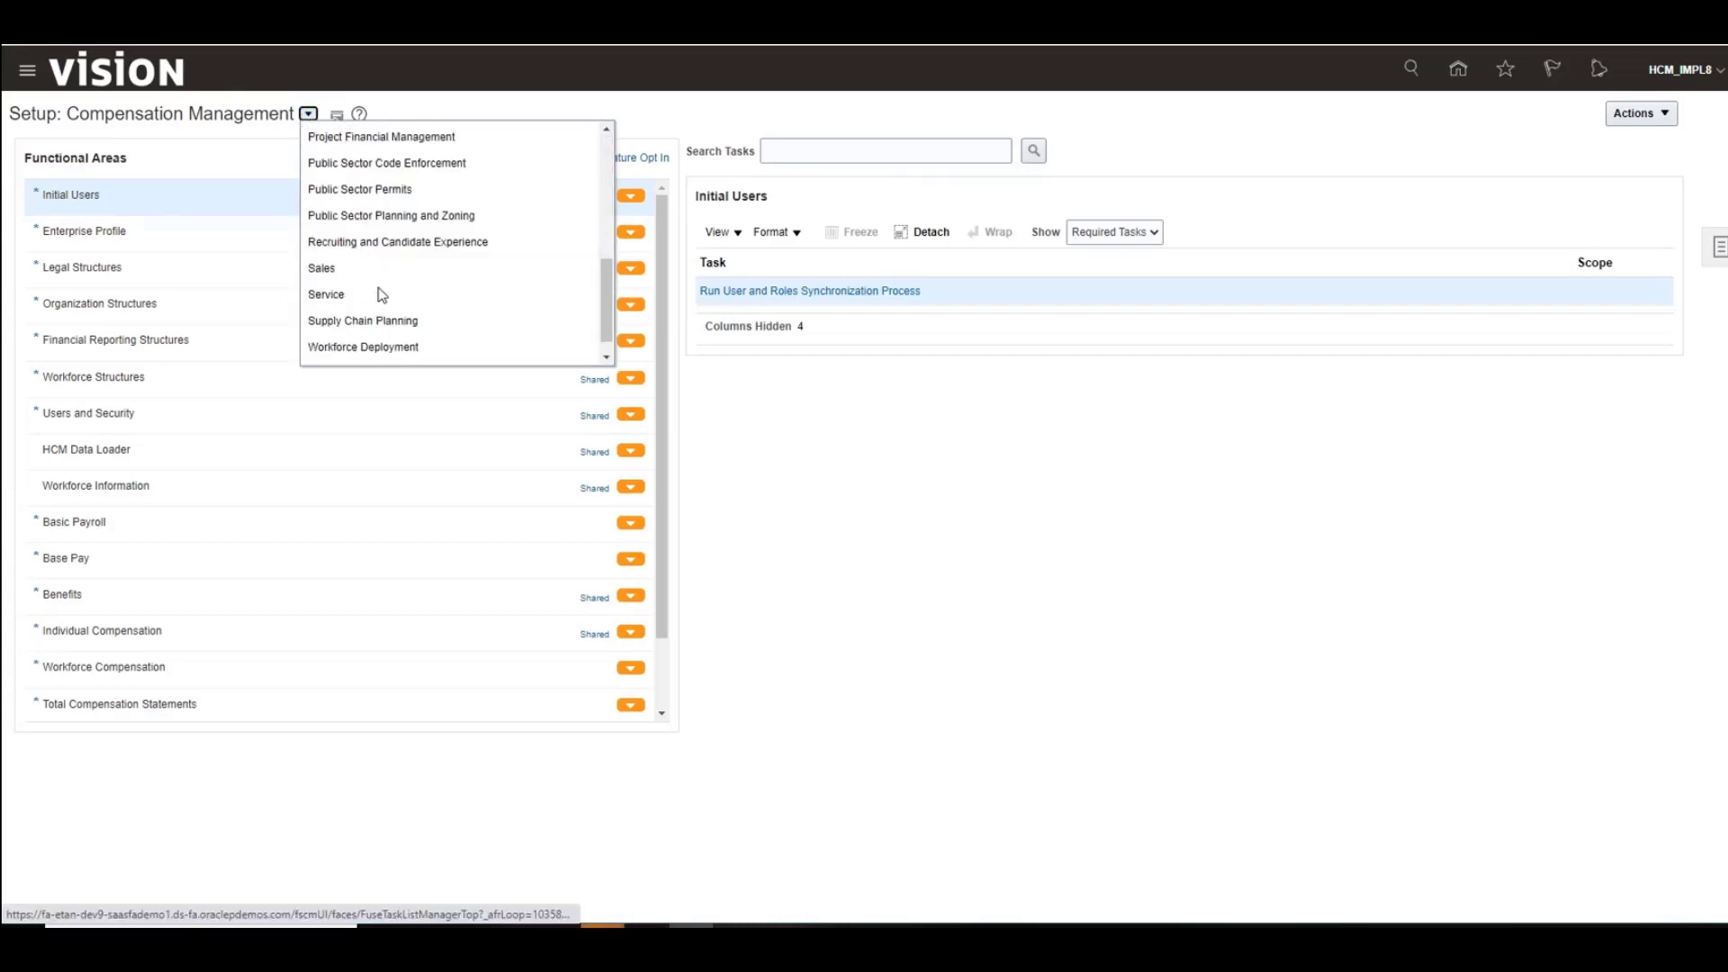
click(400, 241)
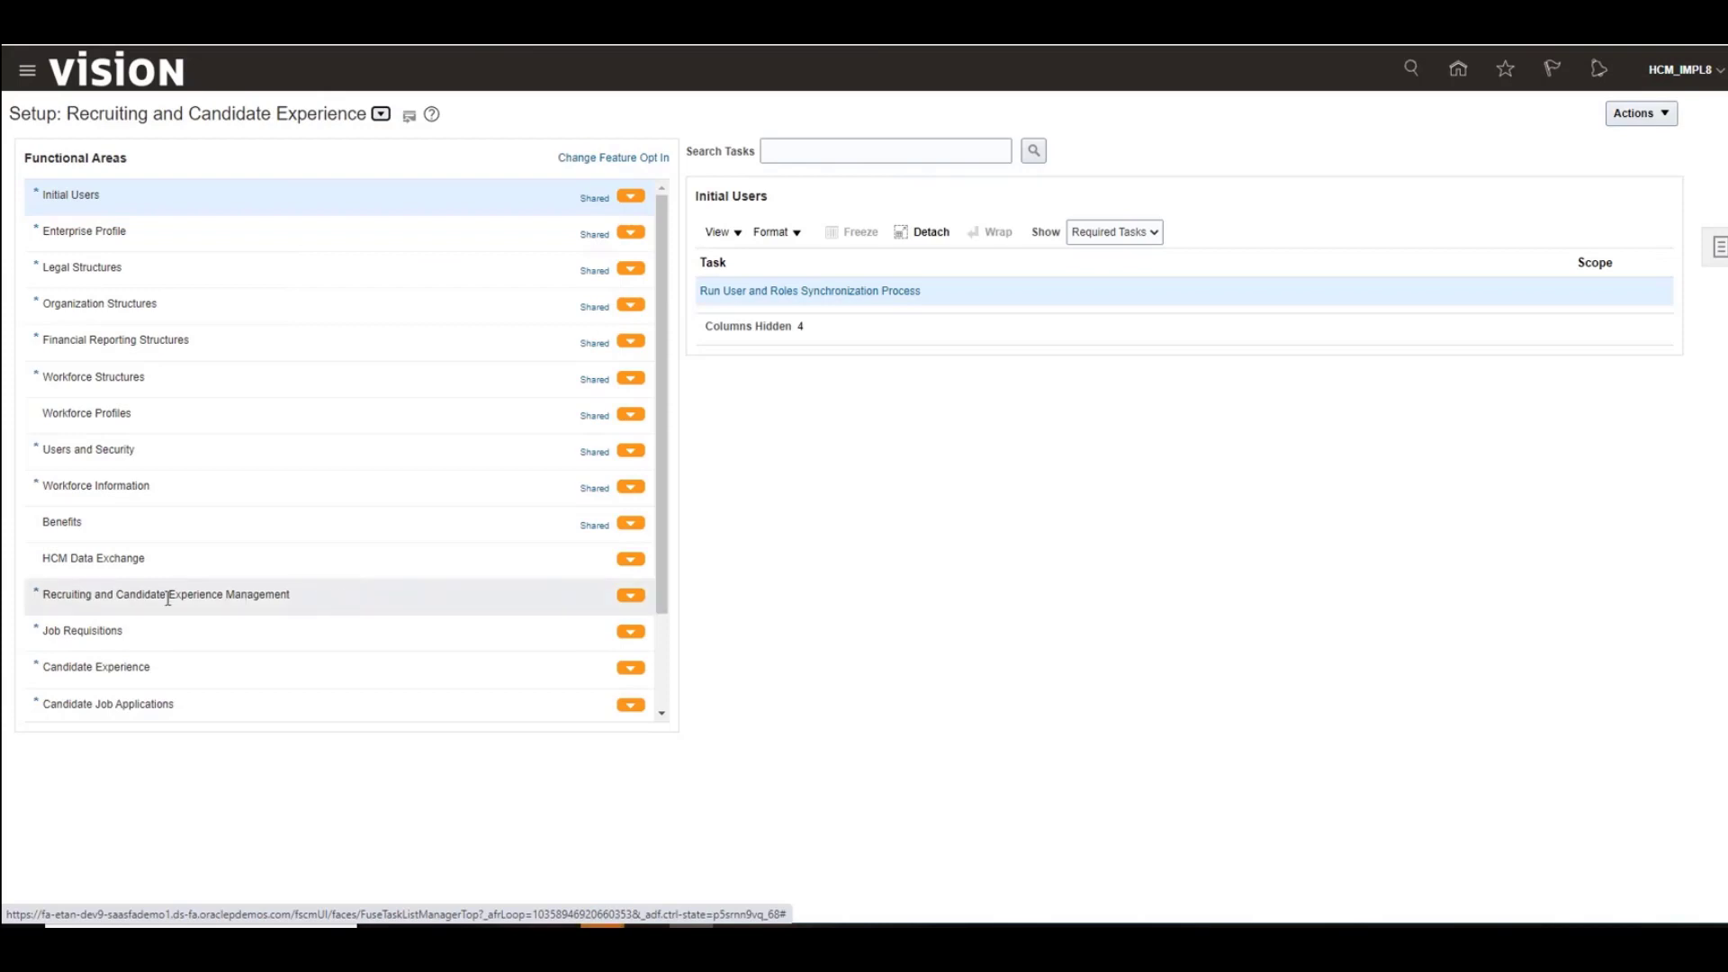
Step: Open the Recruiting Content Library task under Recruiting and Candidate Experience Management and start creating a new content item
click(324, 601)
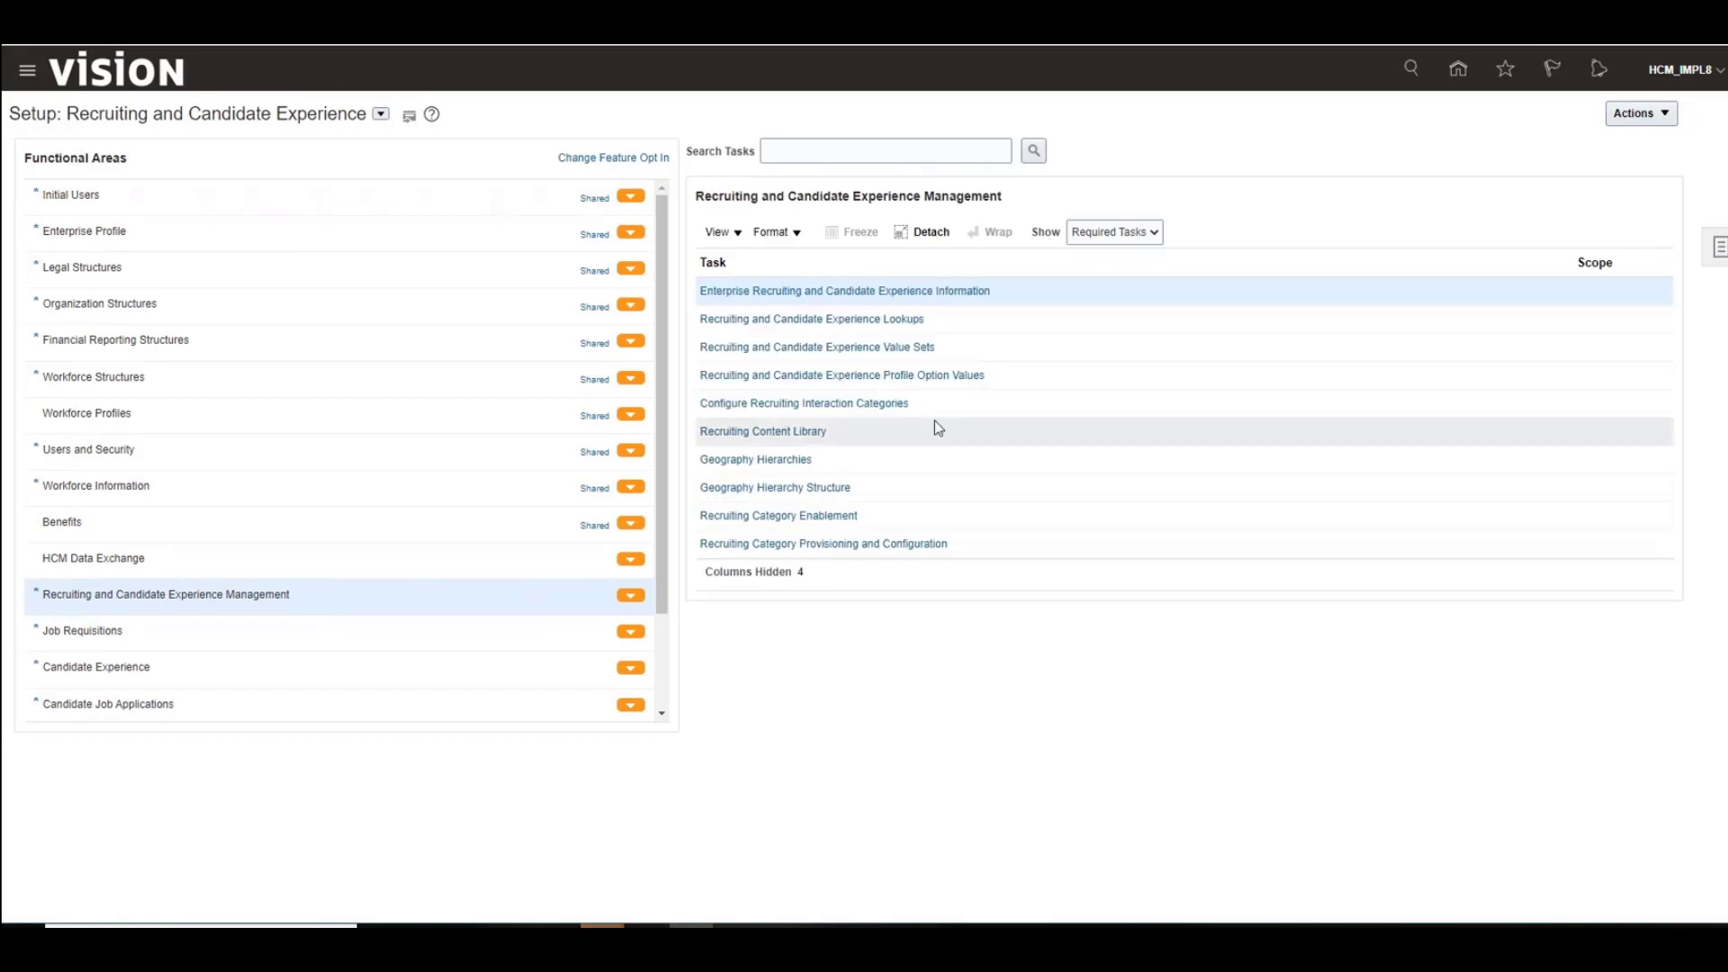
click(790, 434)
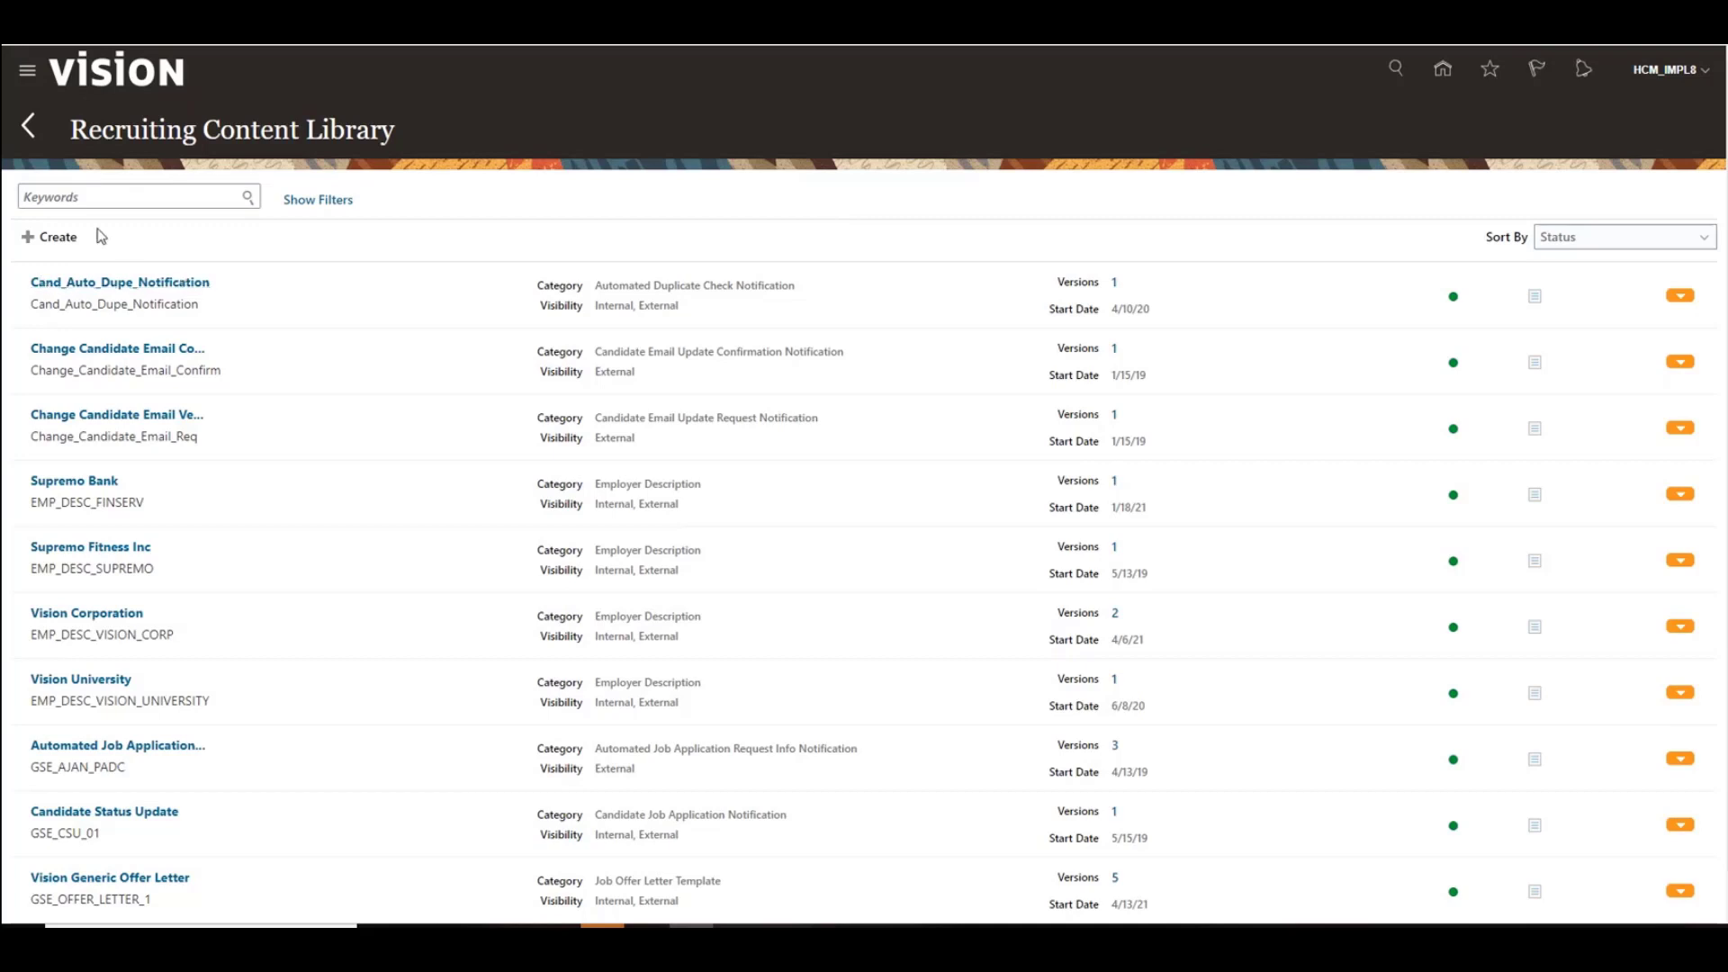
click(54, 239)
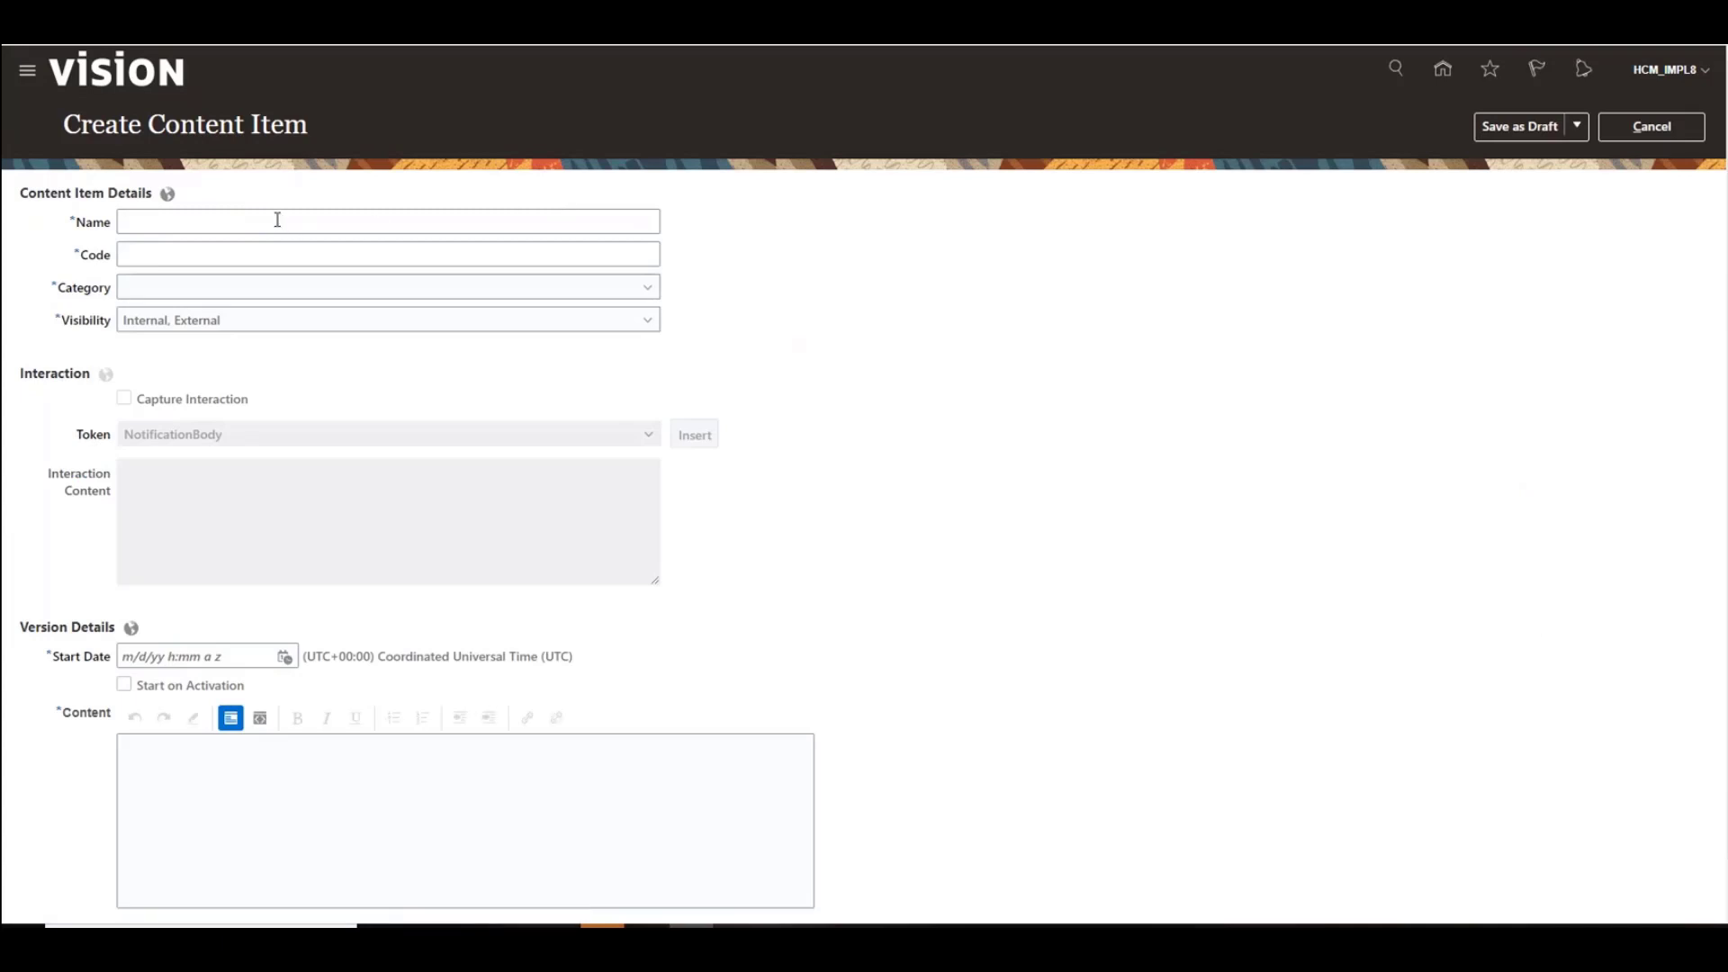
Step: Name the content item Candidate Correspondence CSP and give it the code CCC
click(271, 220)
text(Candia)
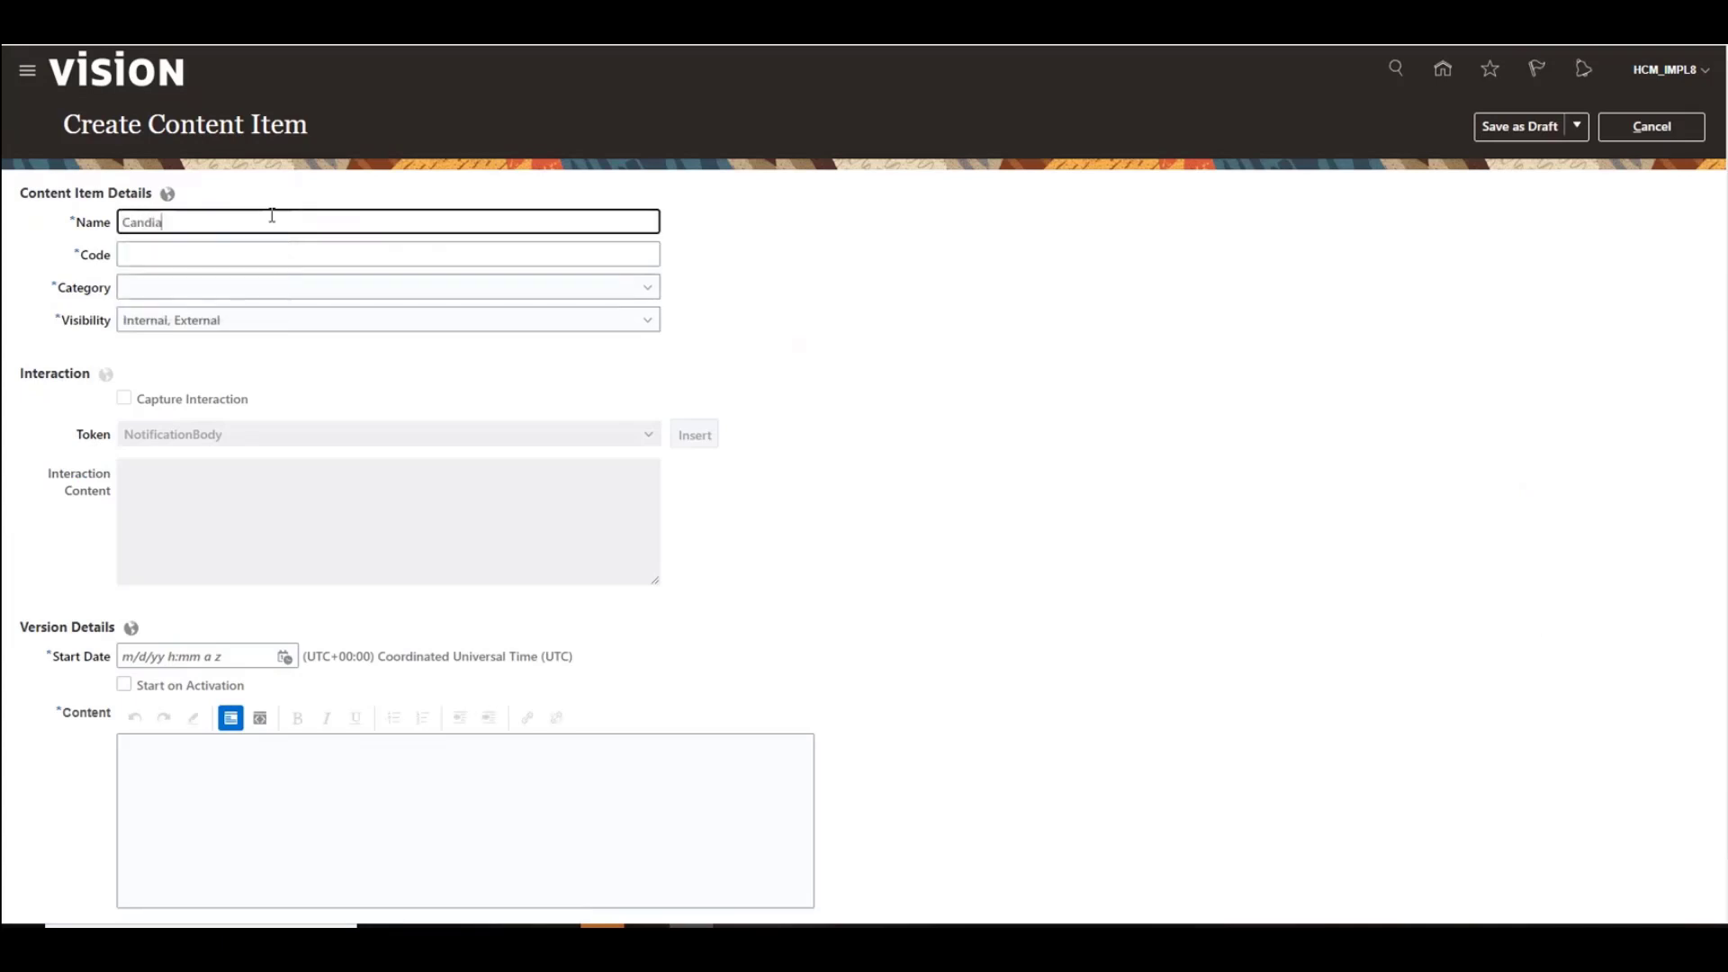
text(date Correspn)
text(den)
key(BackSpace)
key(BackSpace)
key(BackSpace)
key(BackSpace)
text(ondence CSP)
click(256, 244)
text(CCC)
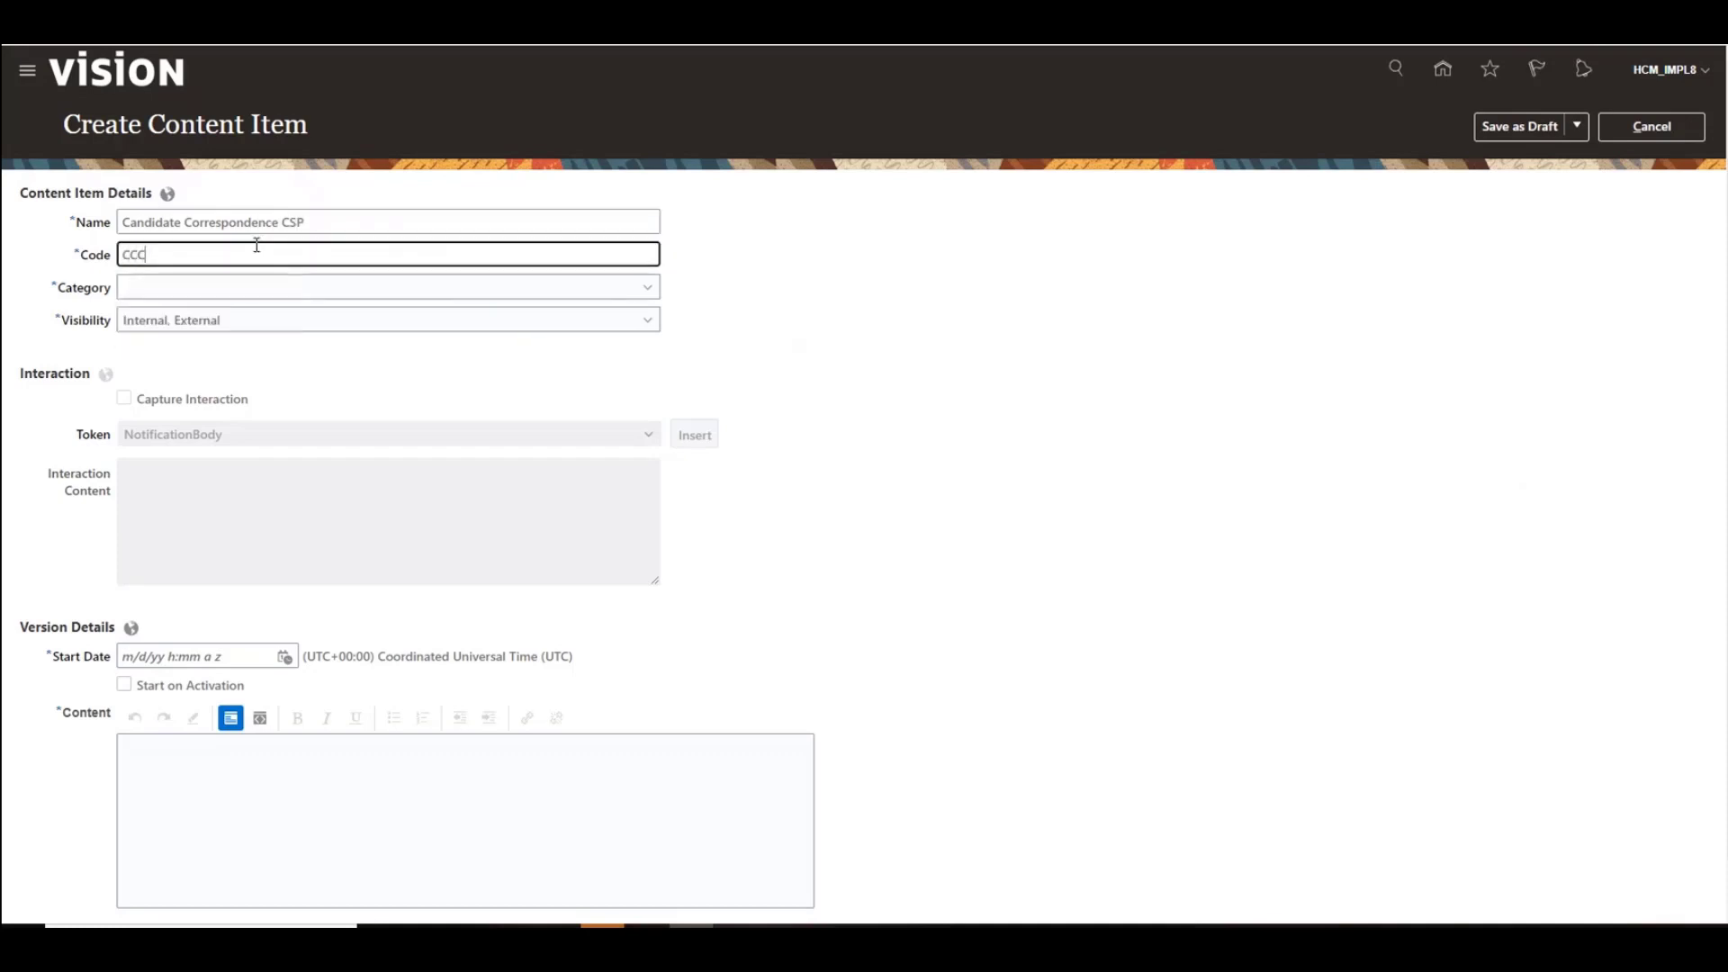
Step: Set the category to Automated Job Application Notification, keeping visibility as Internal, External
click(656, 292)
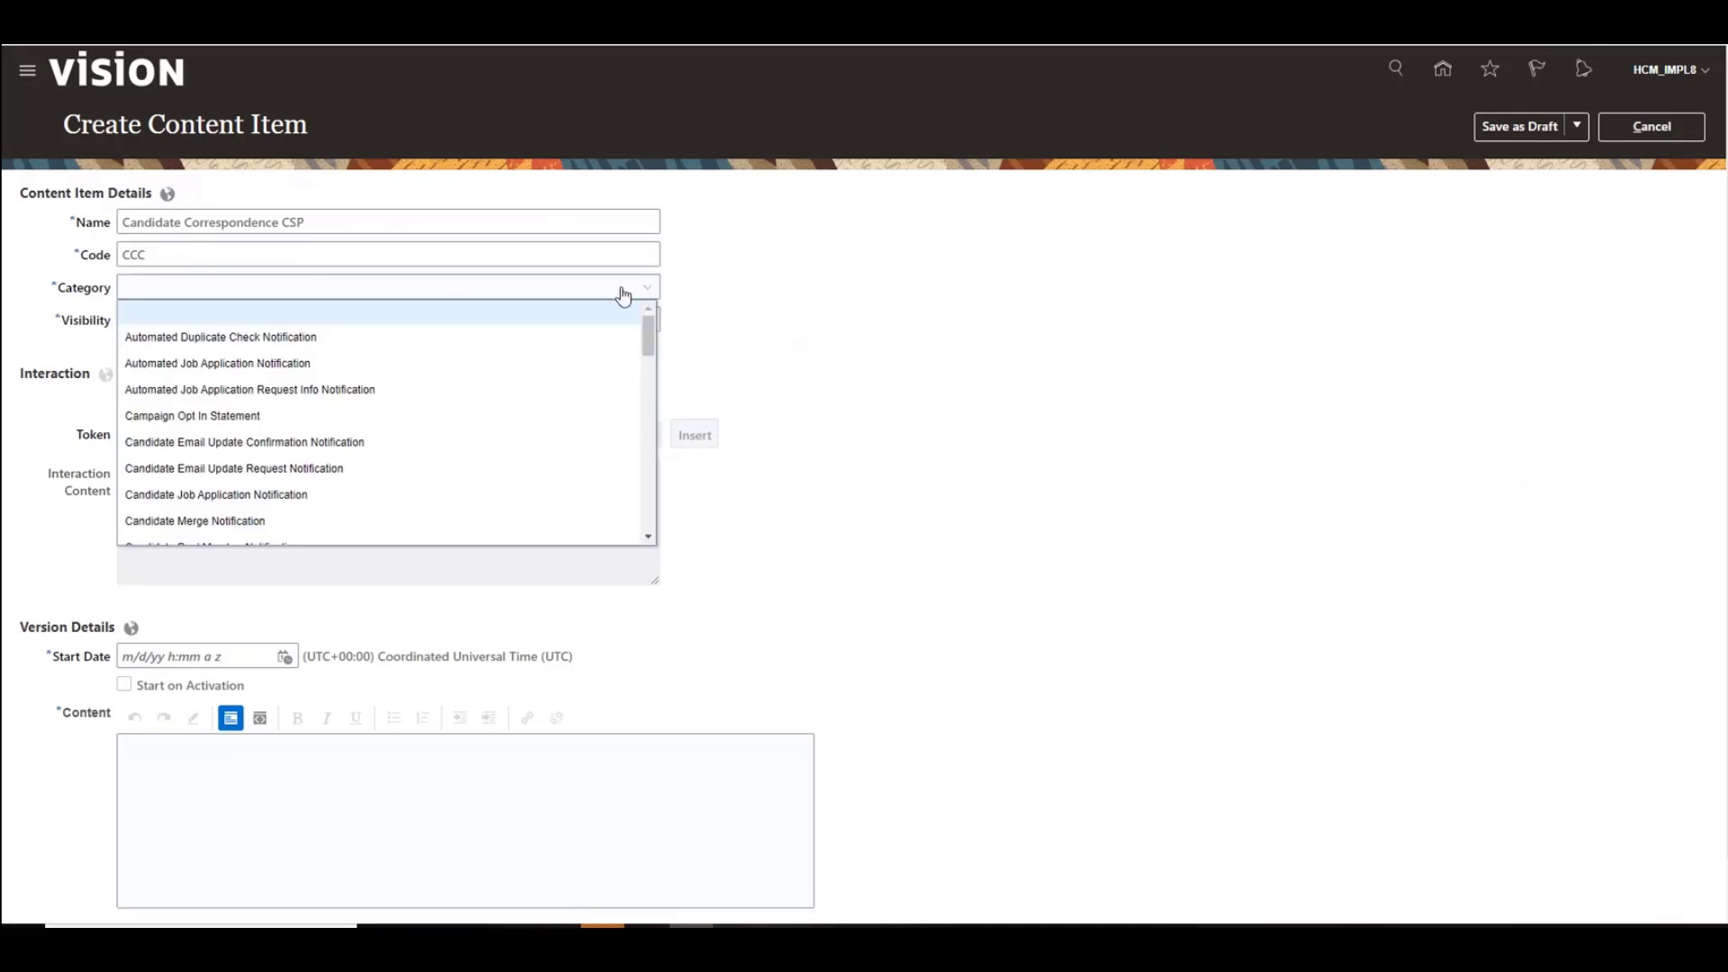
click(348, 364)
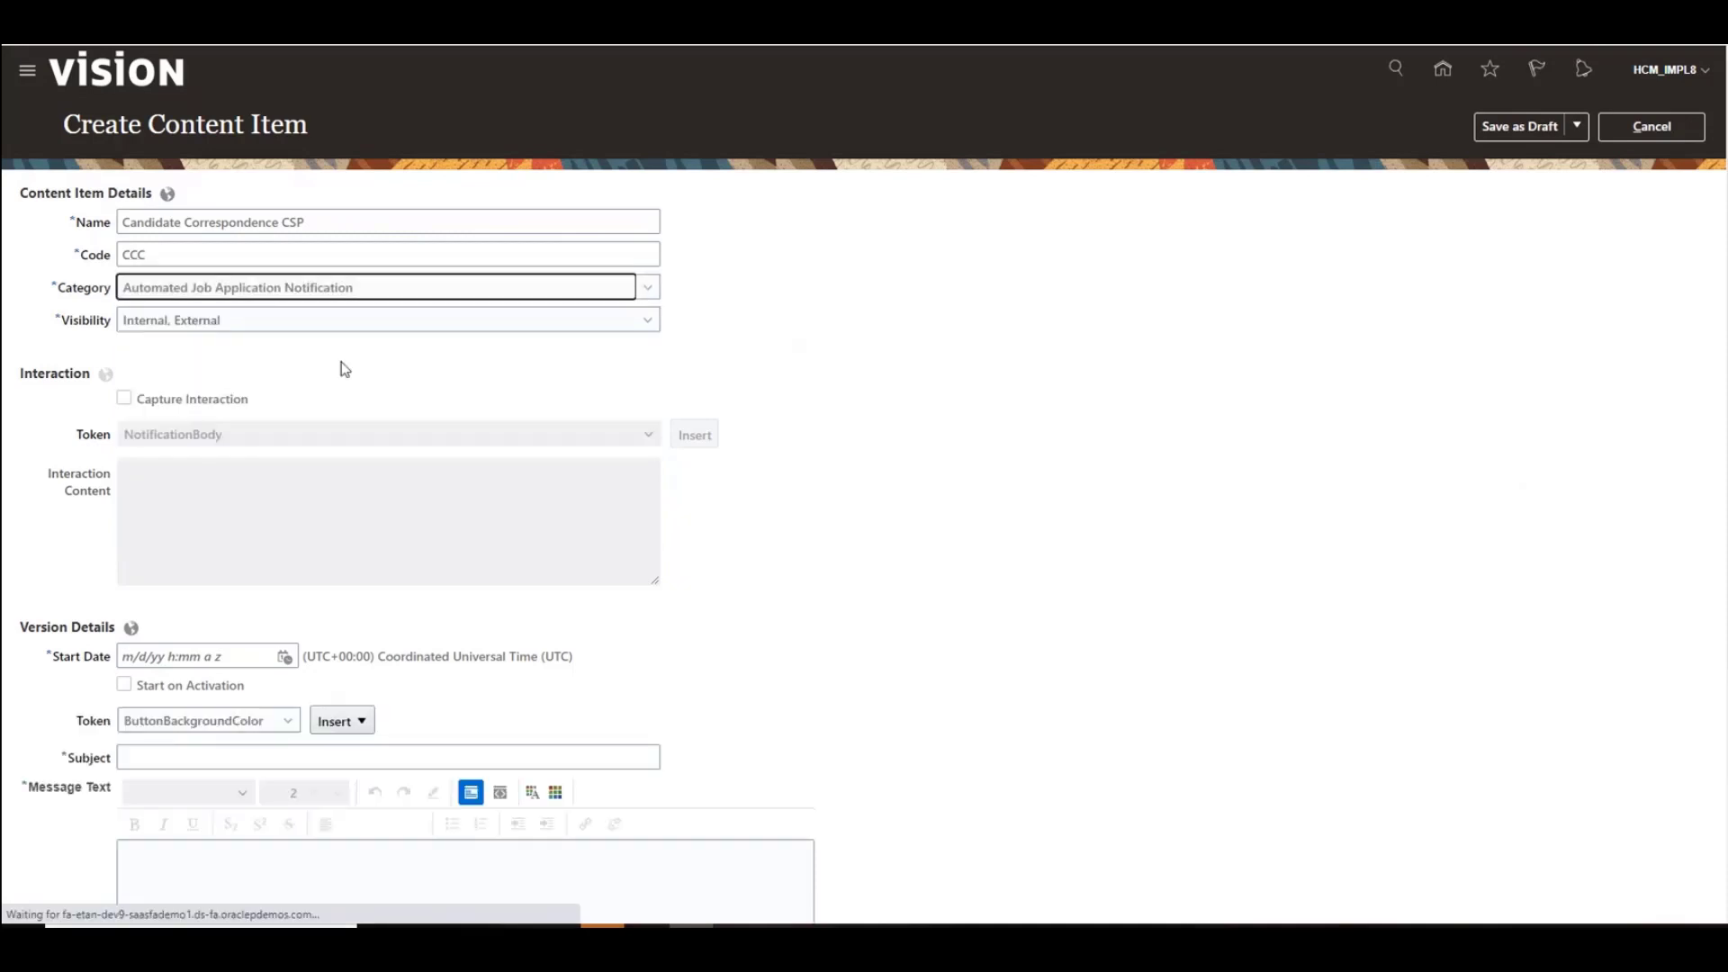
click(644, 322)
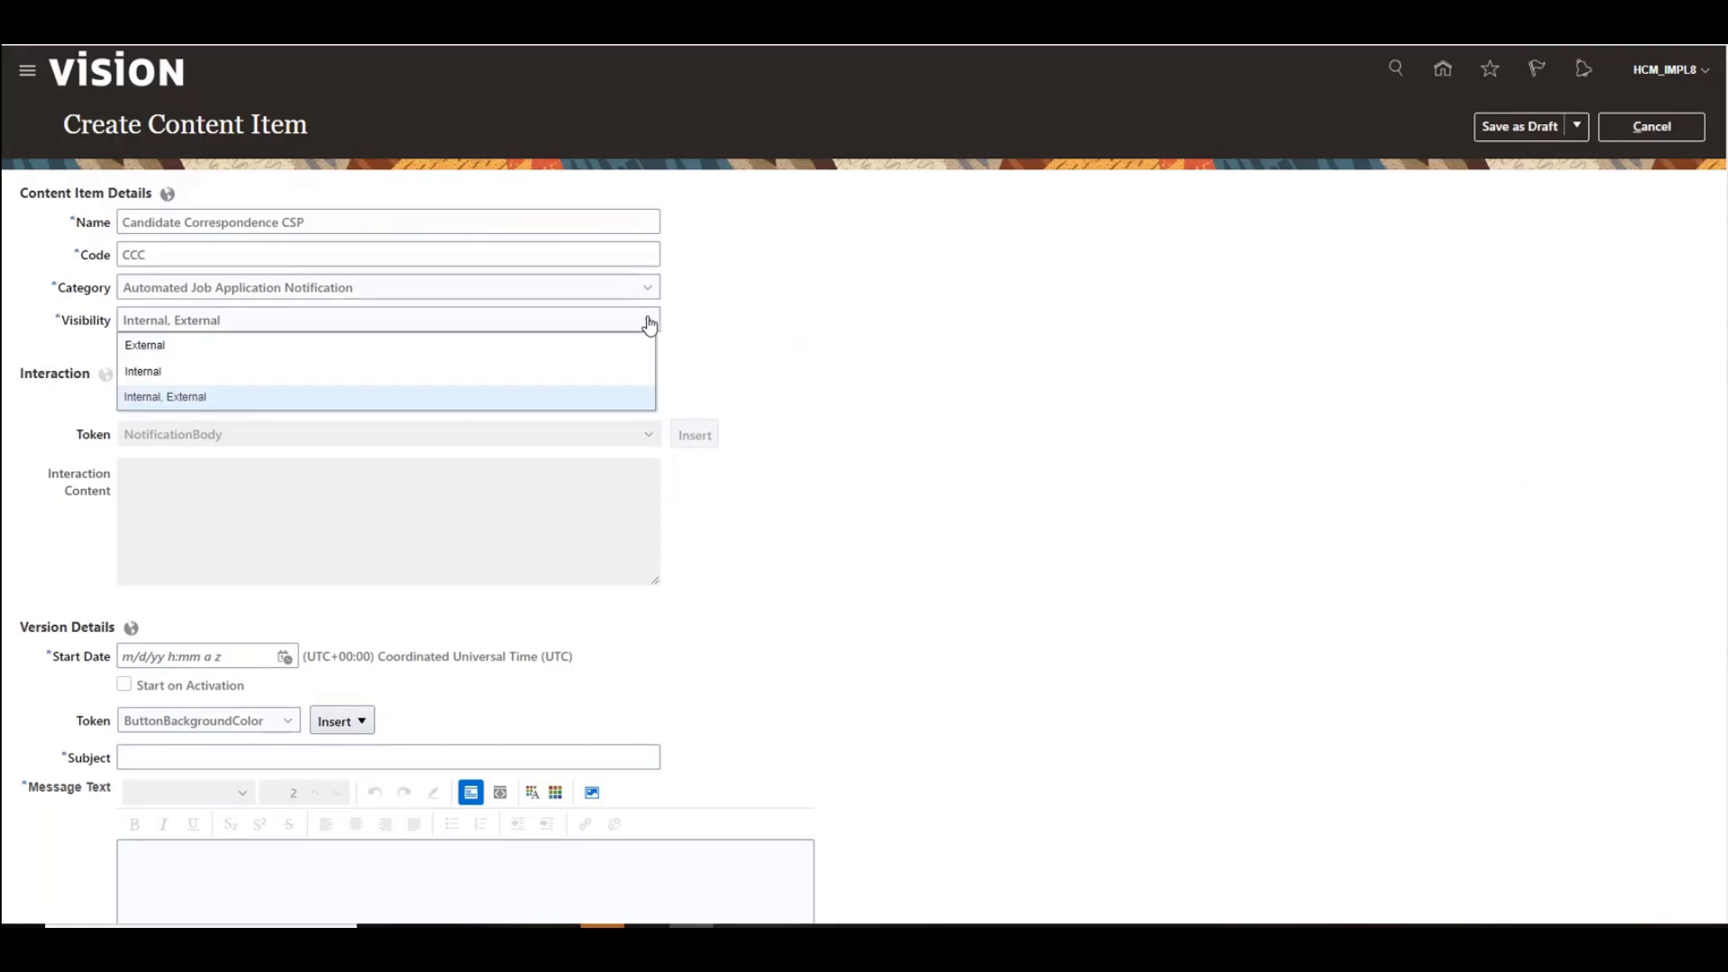
click(649, 325)
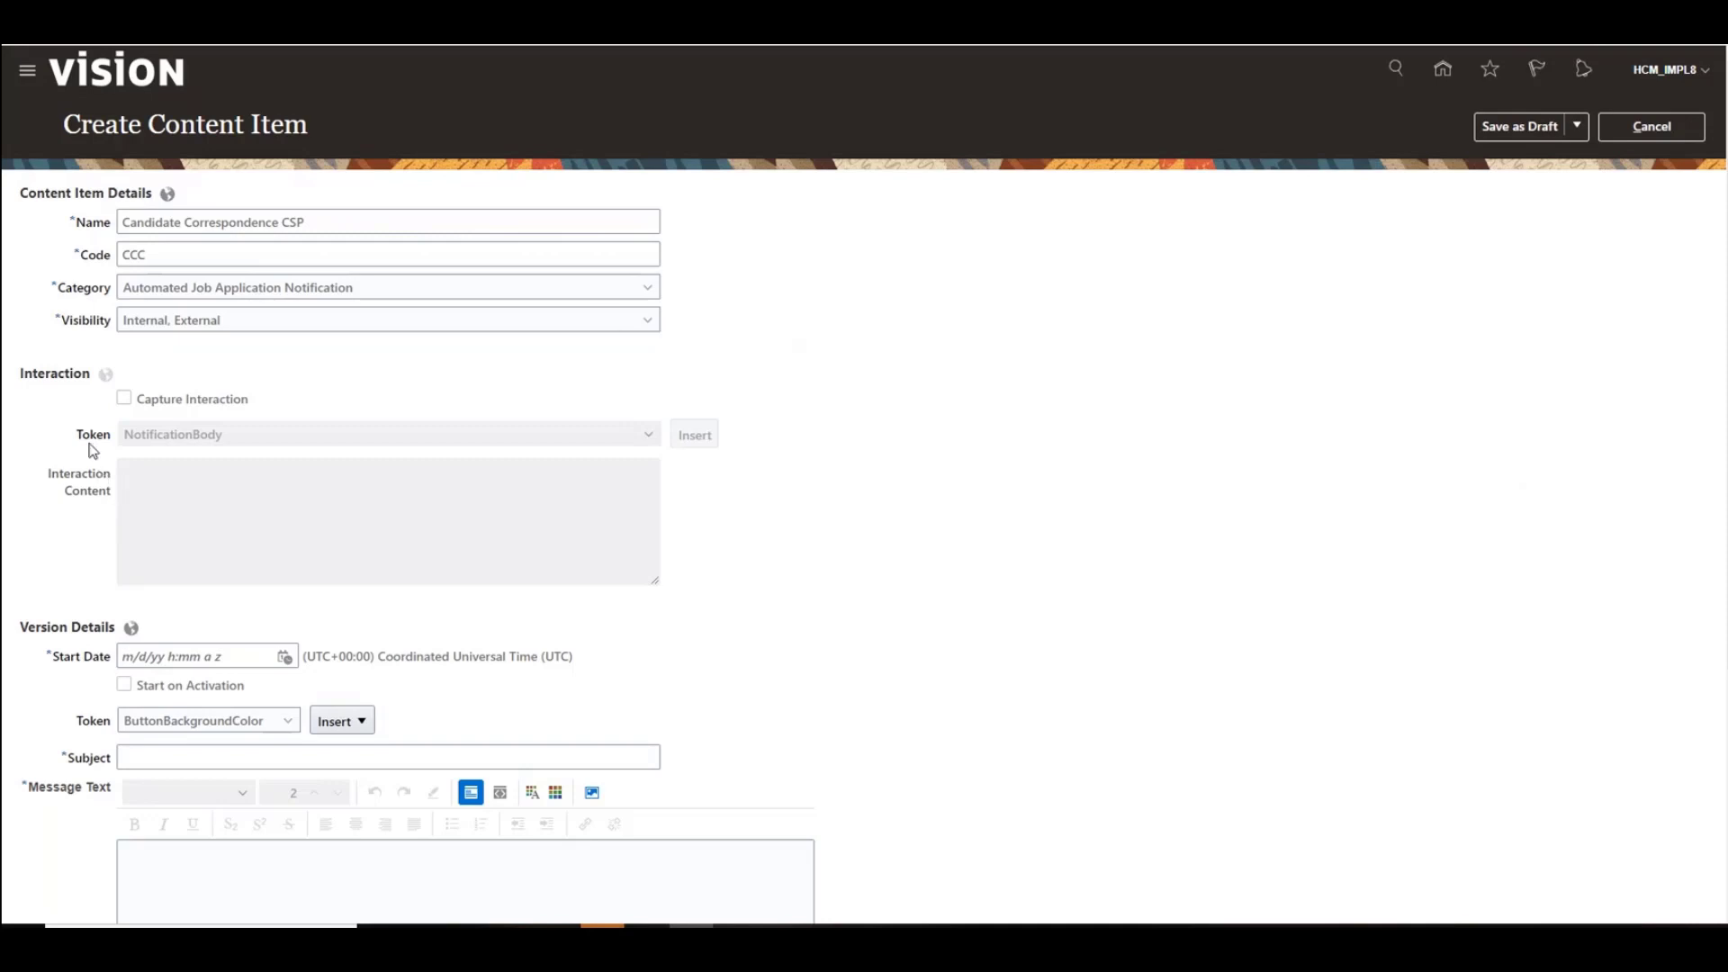
Step: Enable Capture Interaction and enter Example correspondence as the interaction content
click(125, 401)
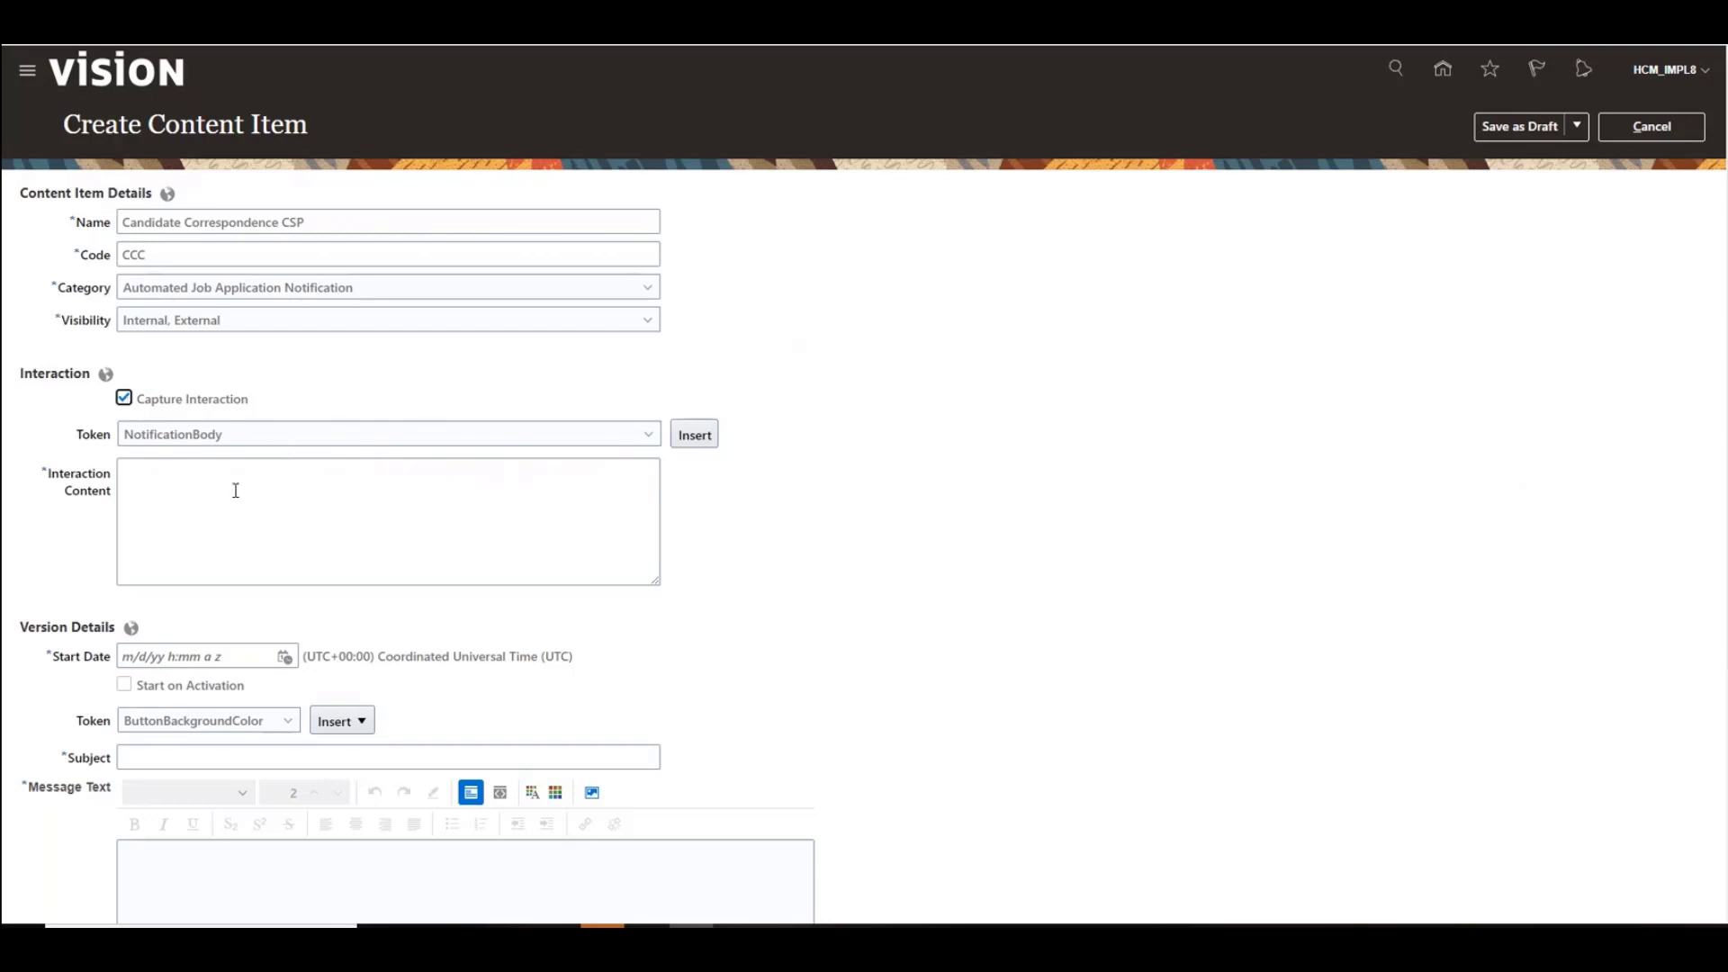
click(236, 491)
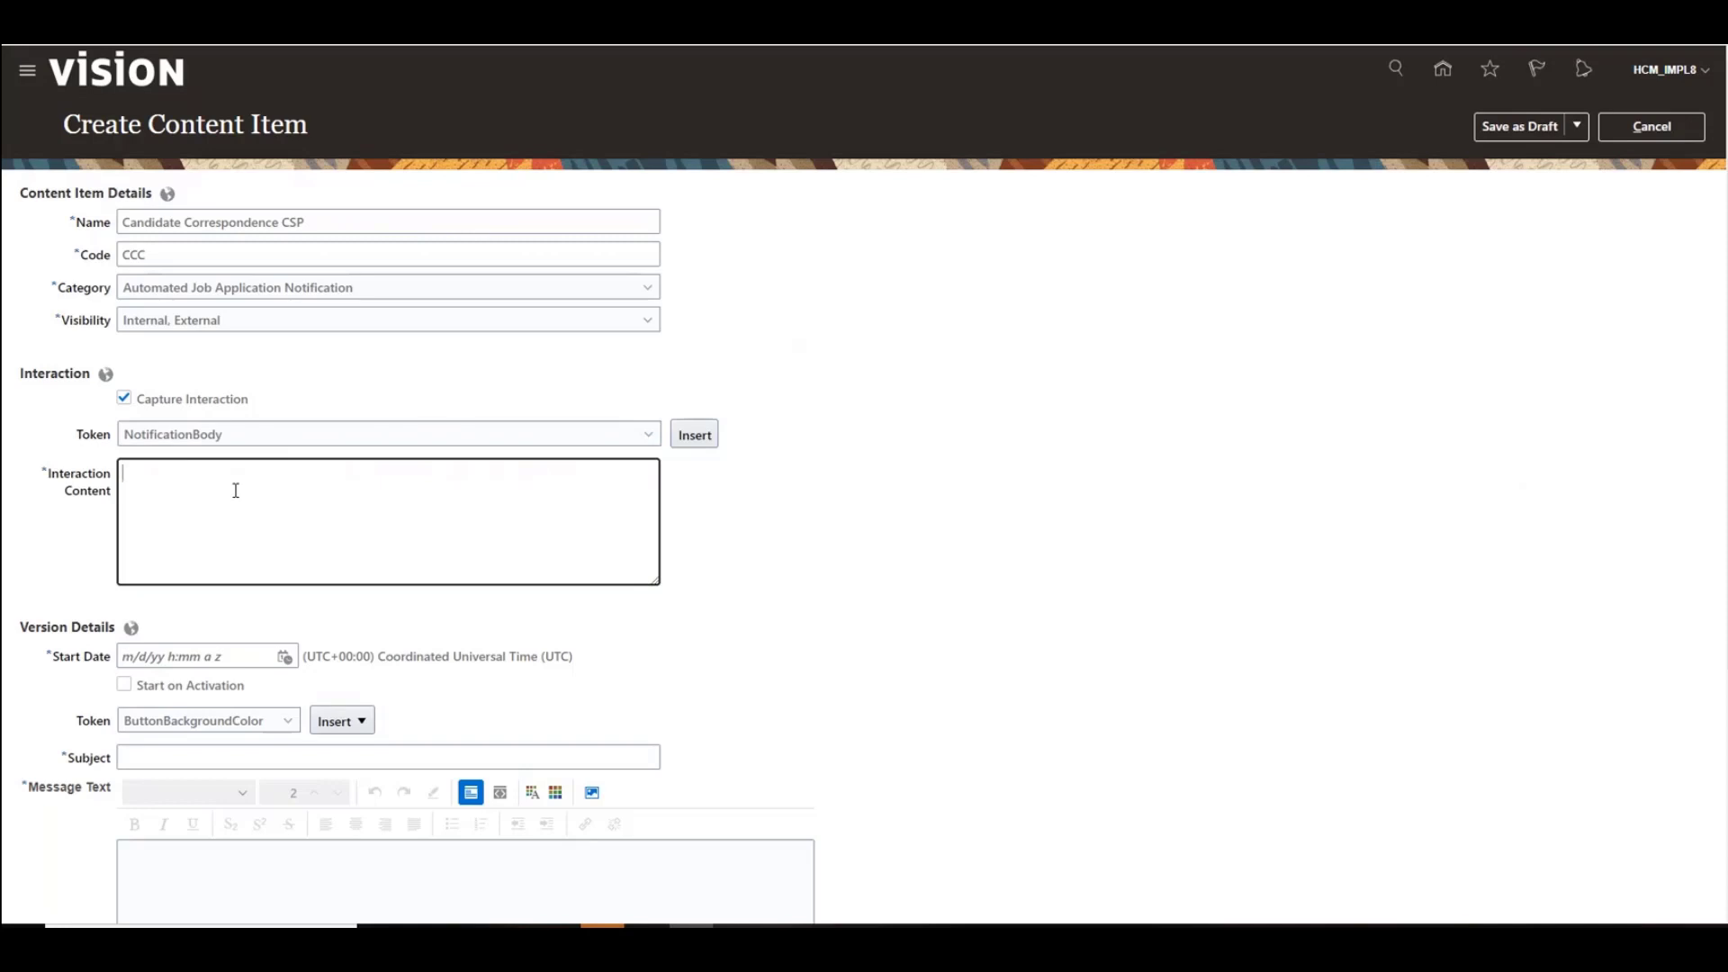
text(Example correspondence)
Step: Set the version details to start on activation
scroll(765, 506, down, 3)
scroll(782, 507, down, 1)
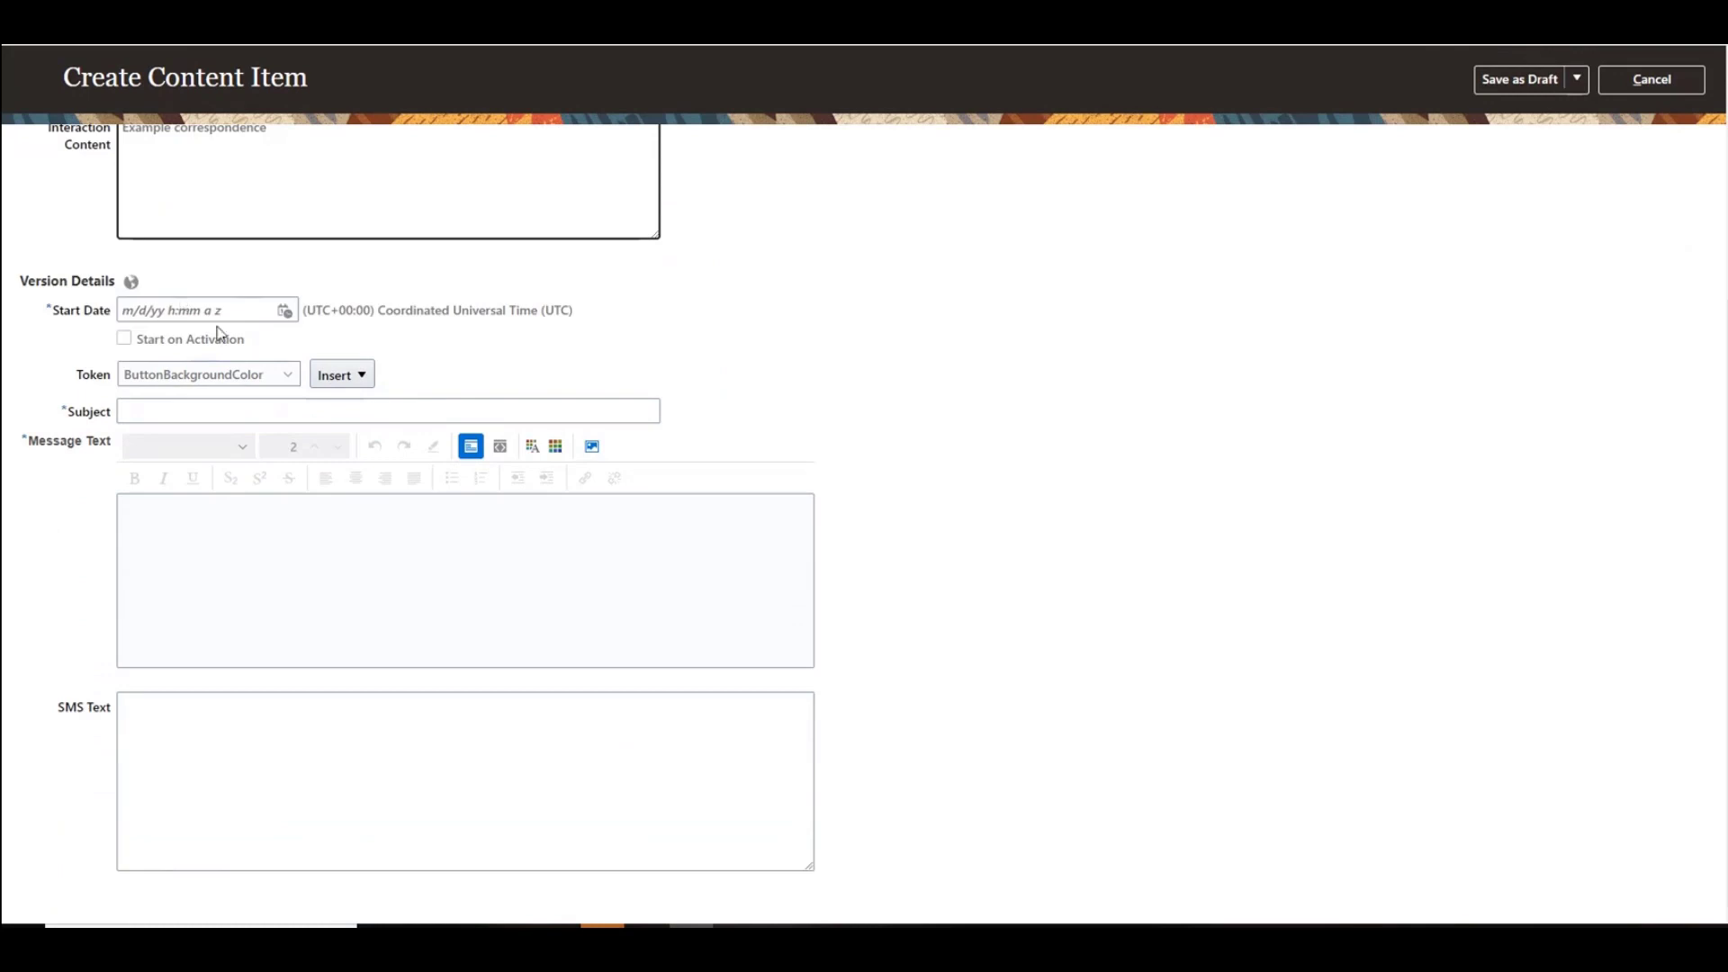
click(125, 341)
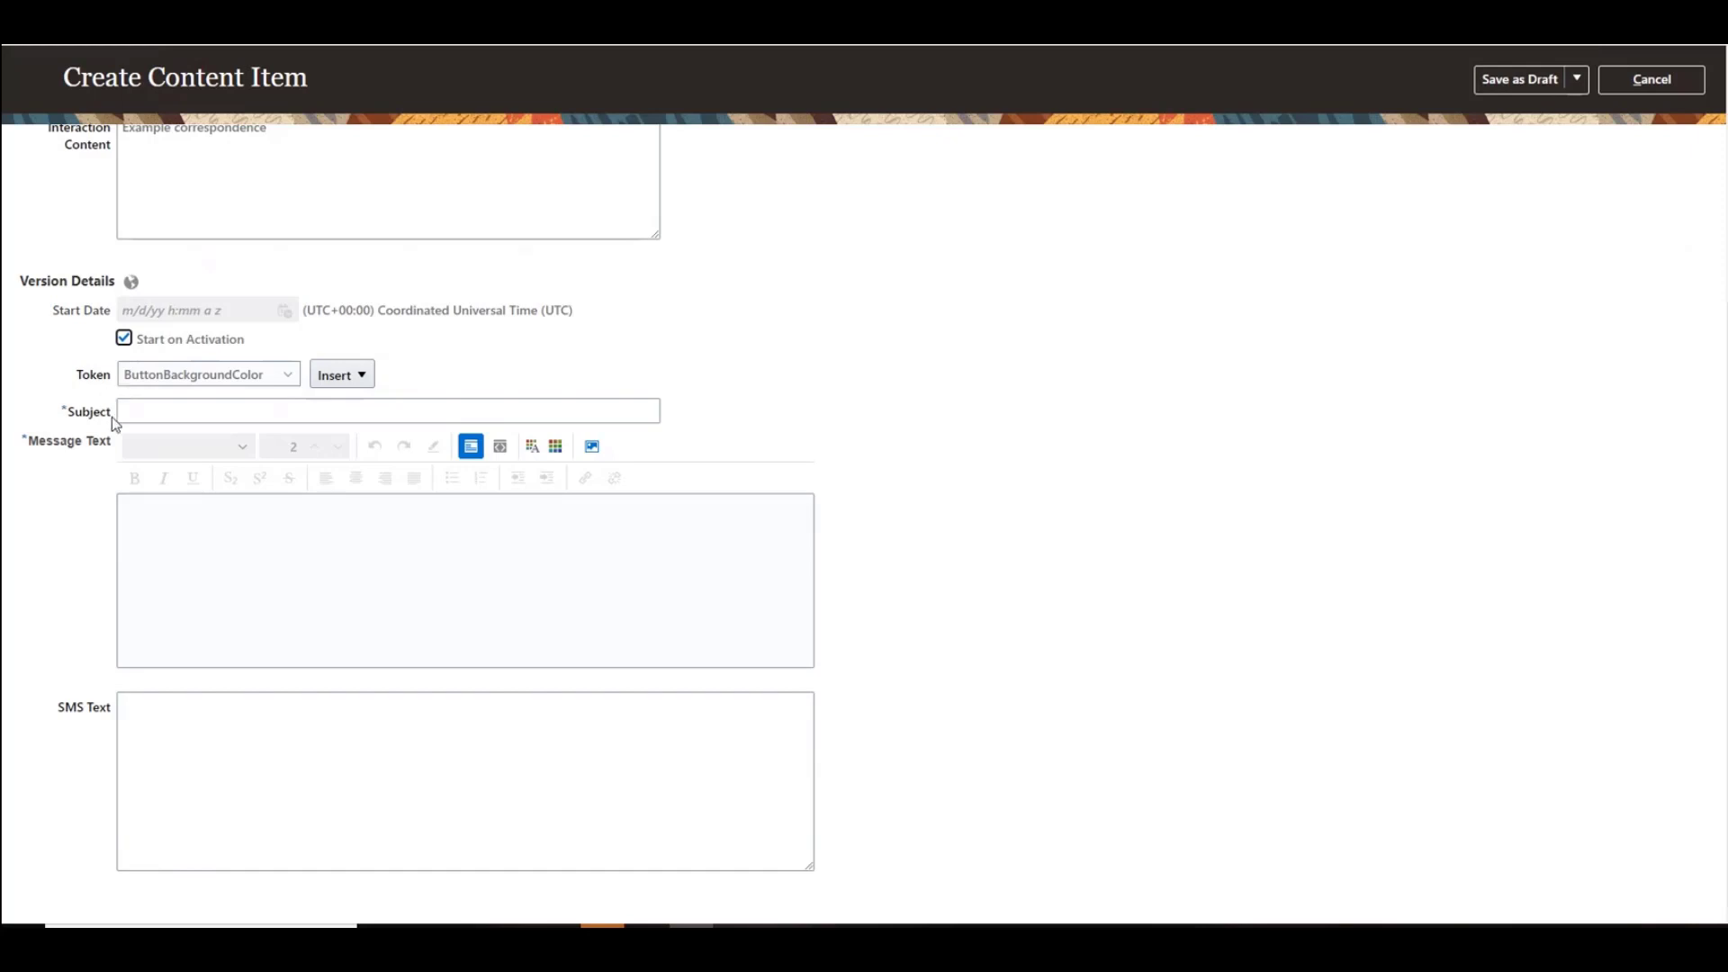
Step: Choose the RequisitionNumber token and insert it into the subject
click(167, 413)
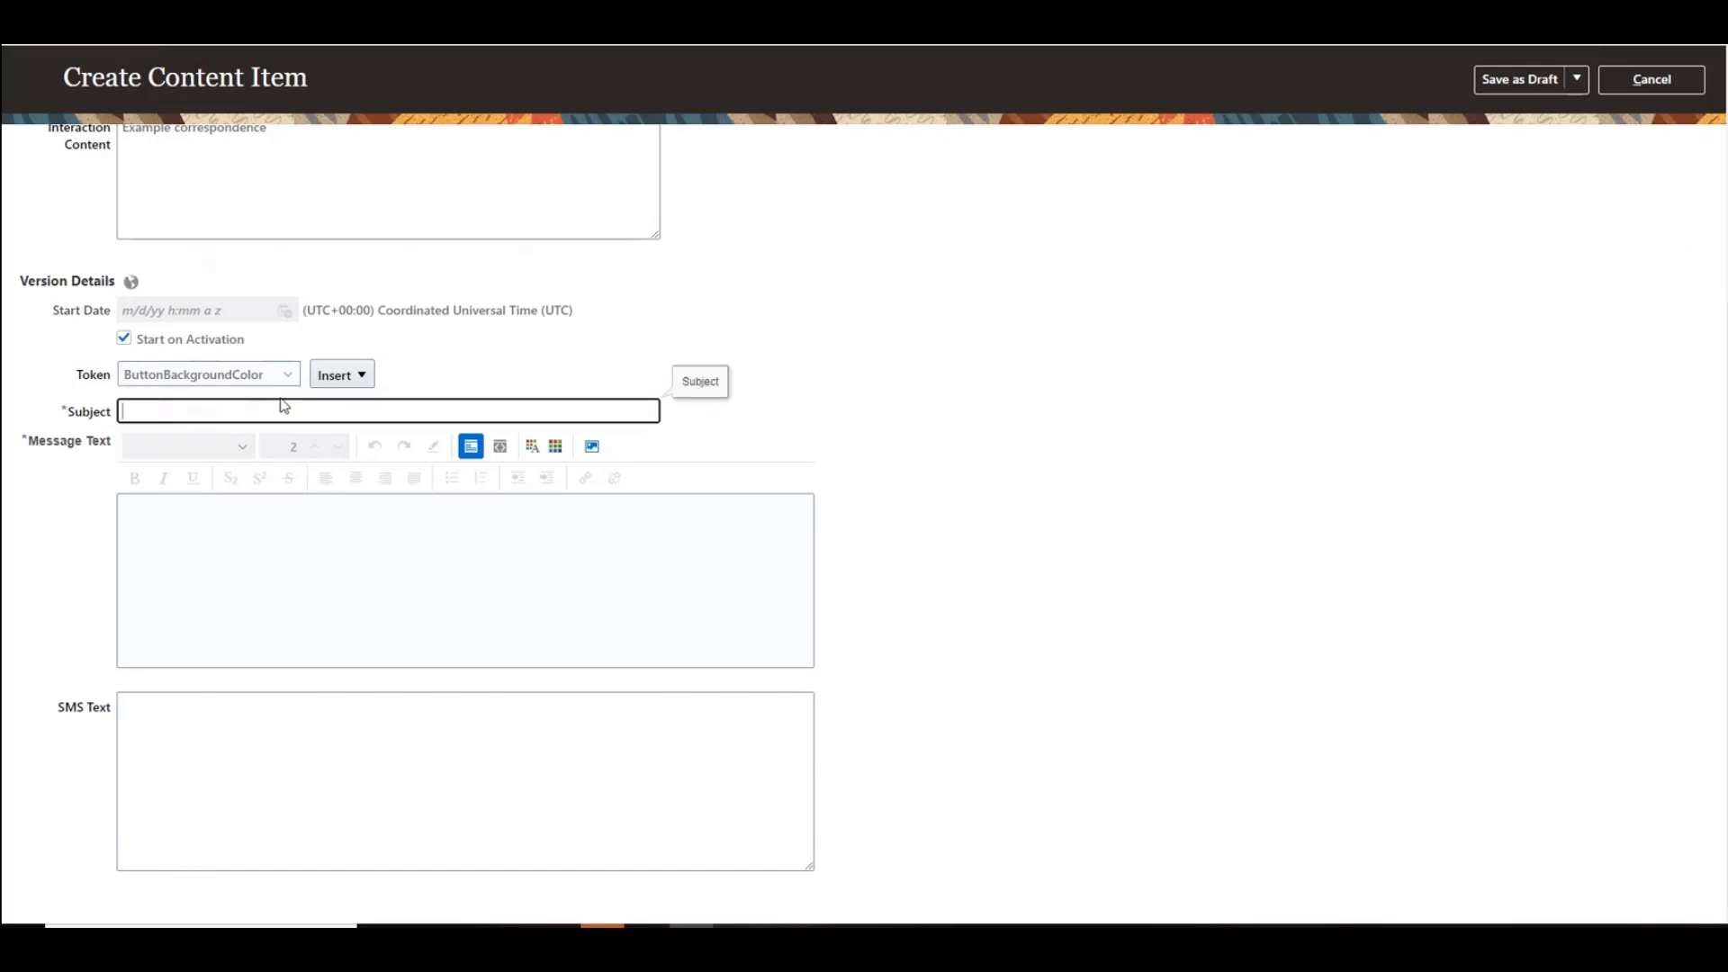
click(361, 378)
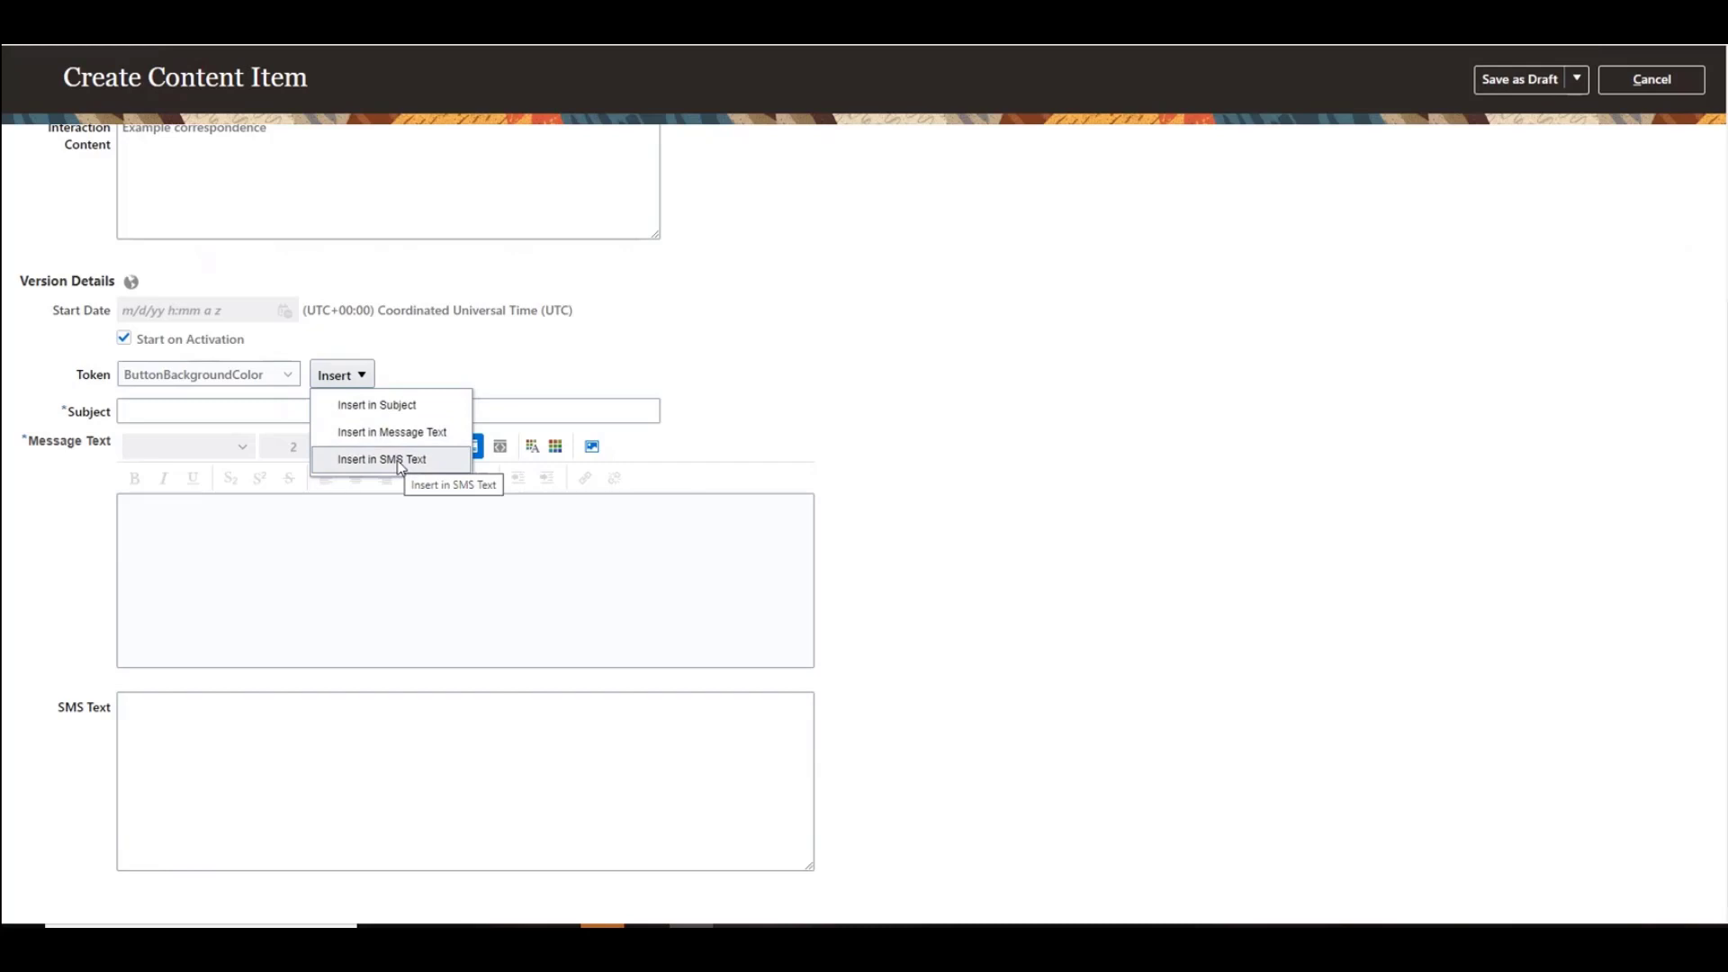
click(537, 353)
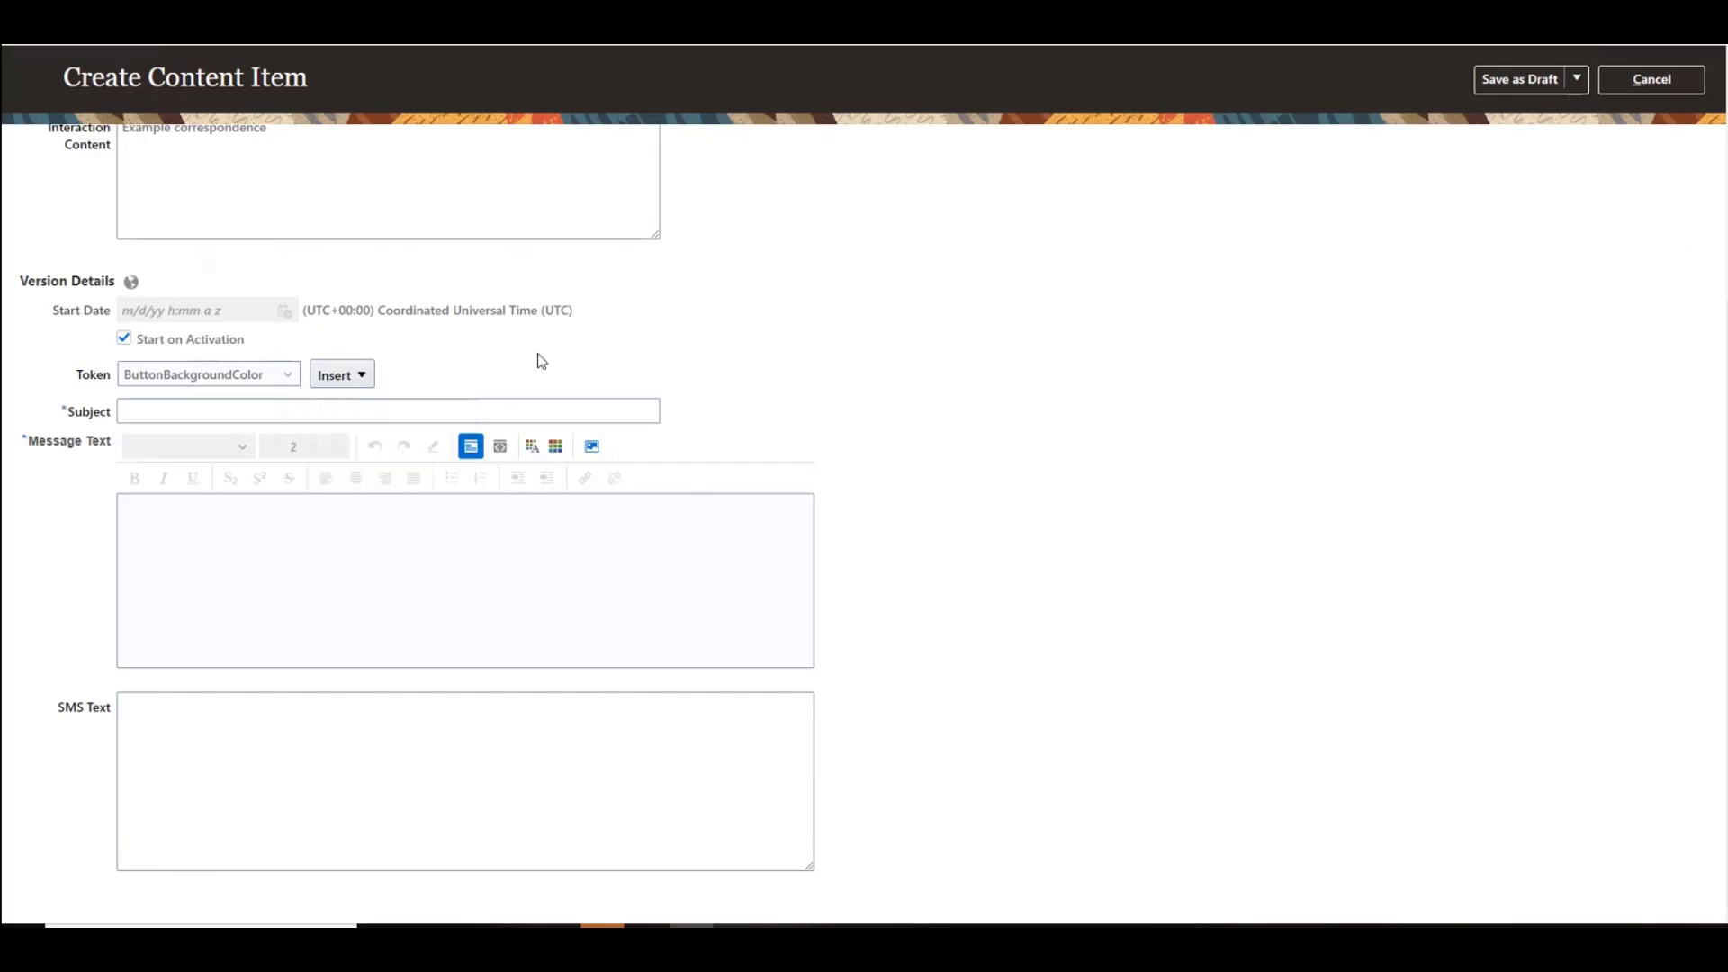
click(288, 374)
scroll(295, 493, down, 10)
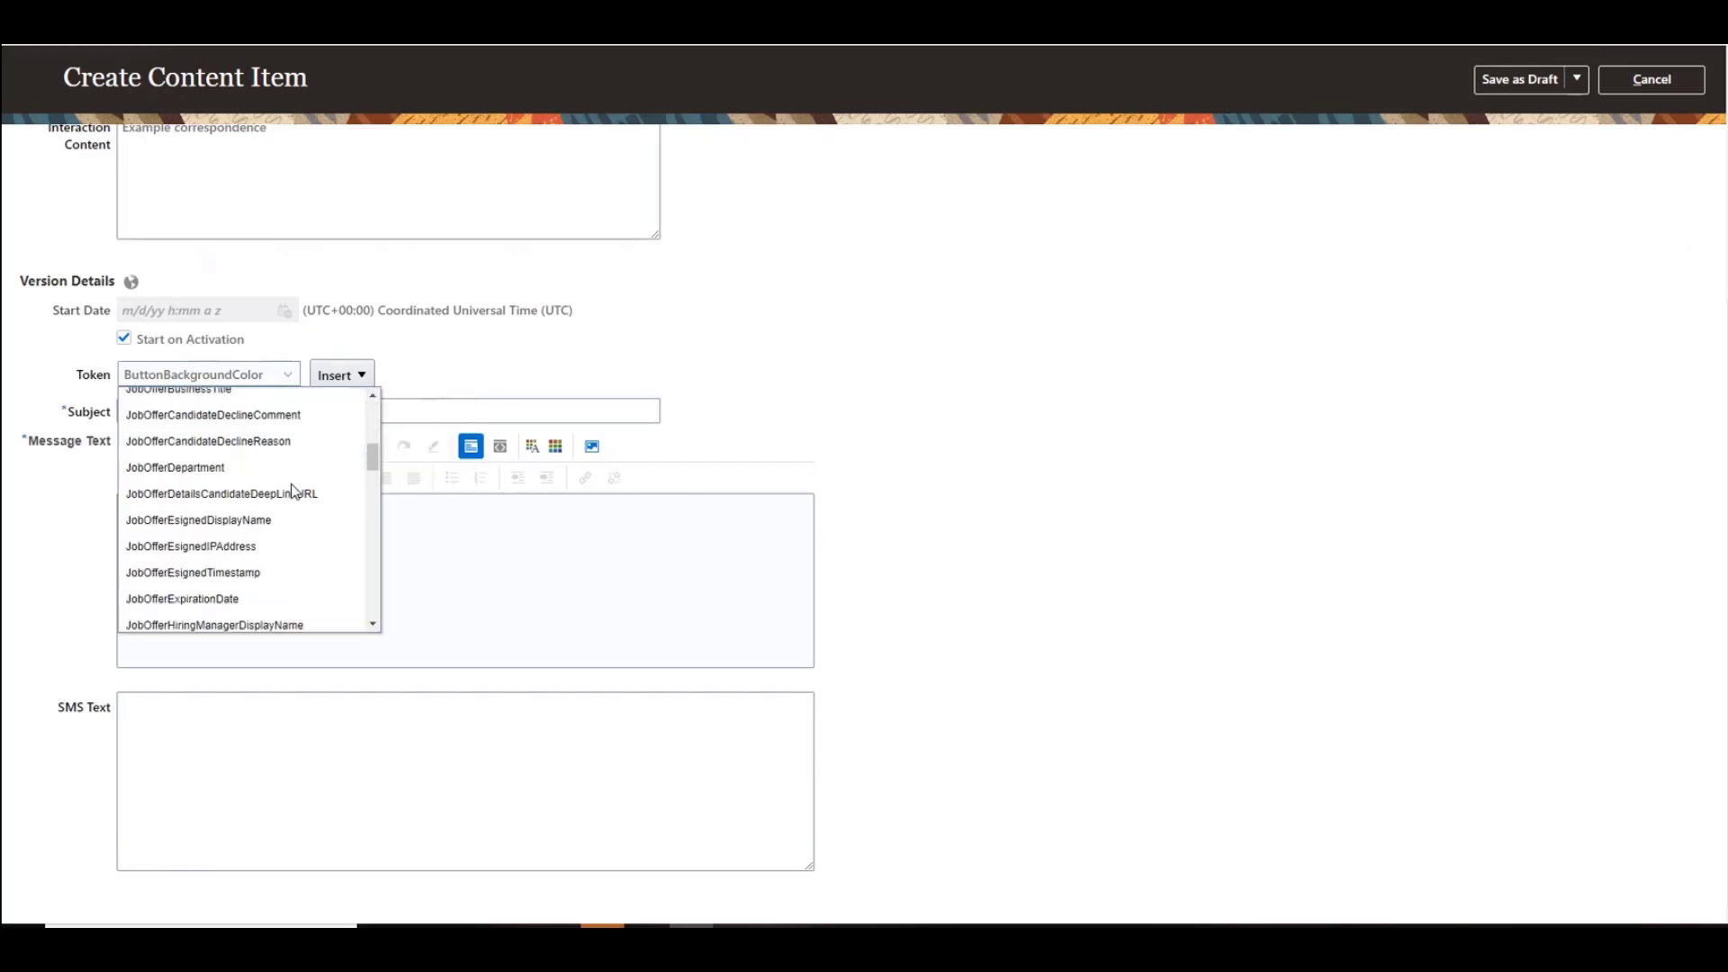
scroll(295, 494, down, 5)
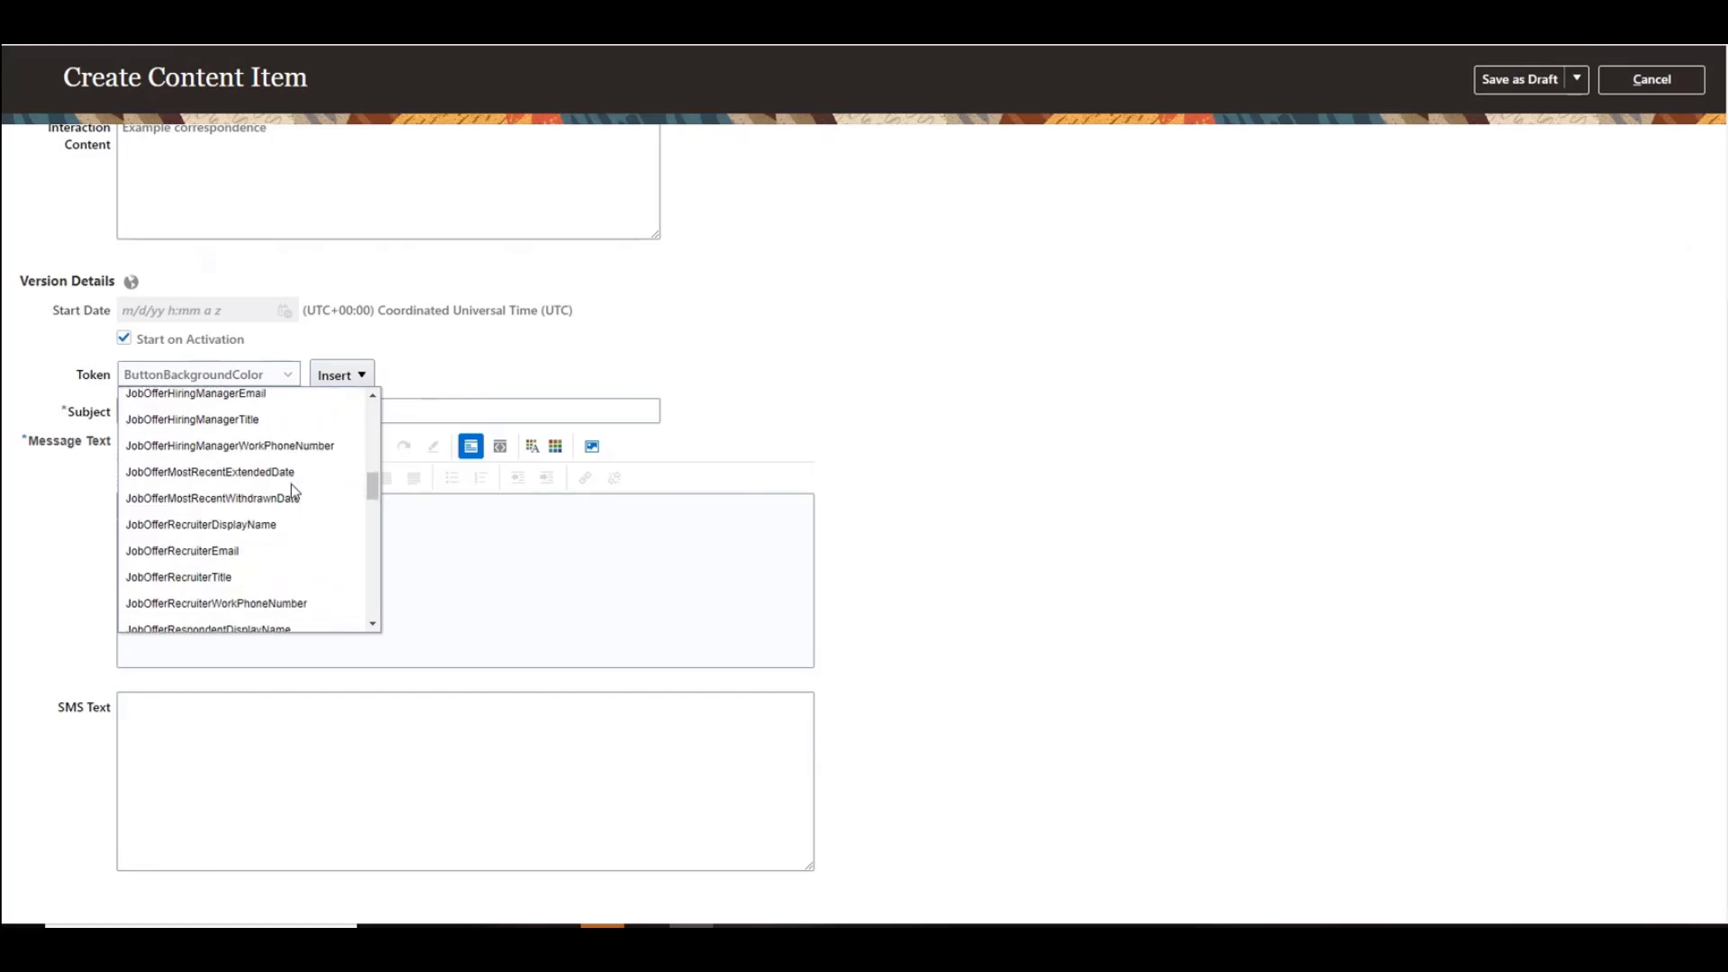
scroll(295, 491, down, 3)
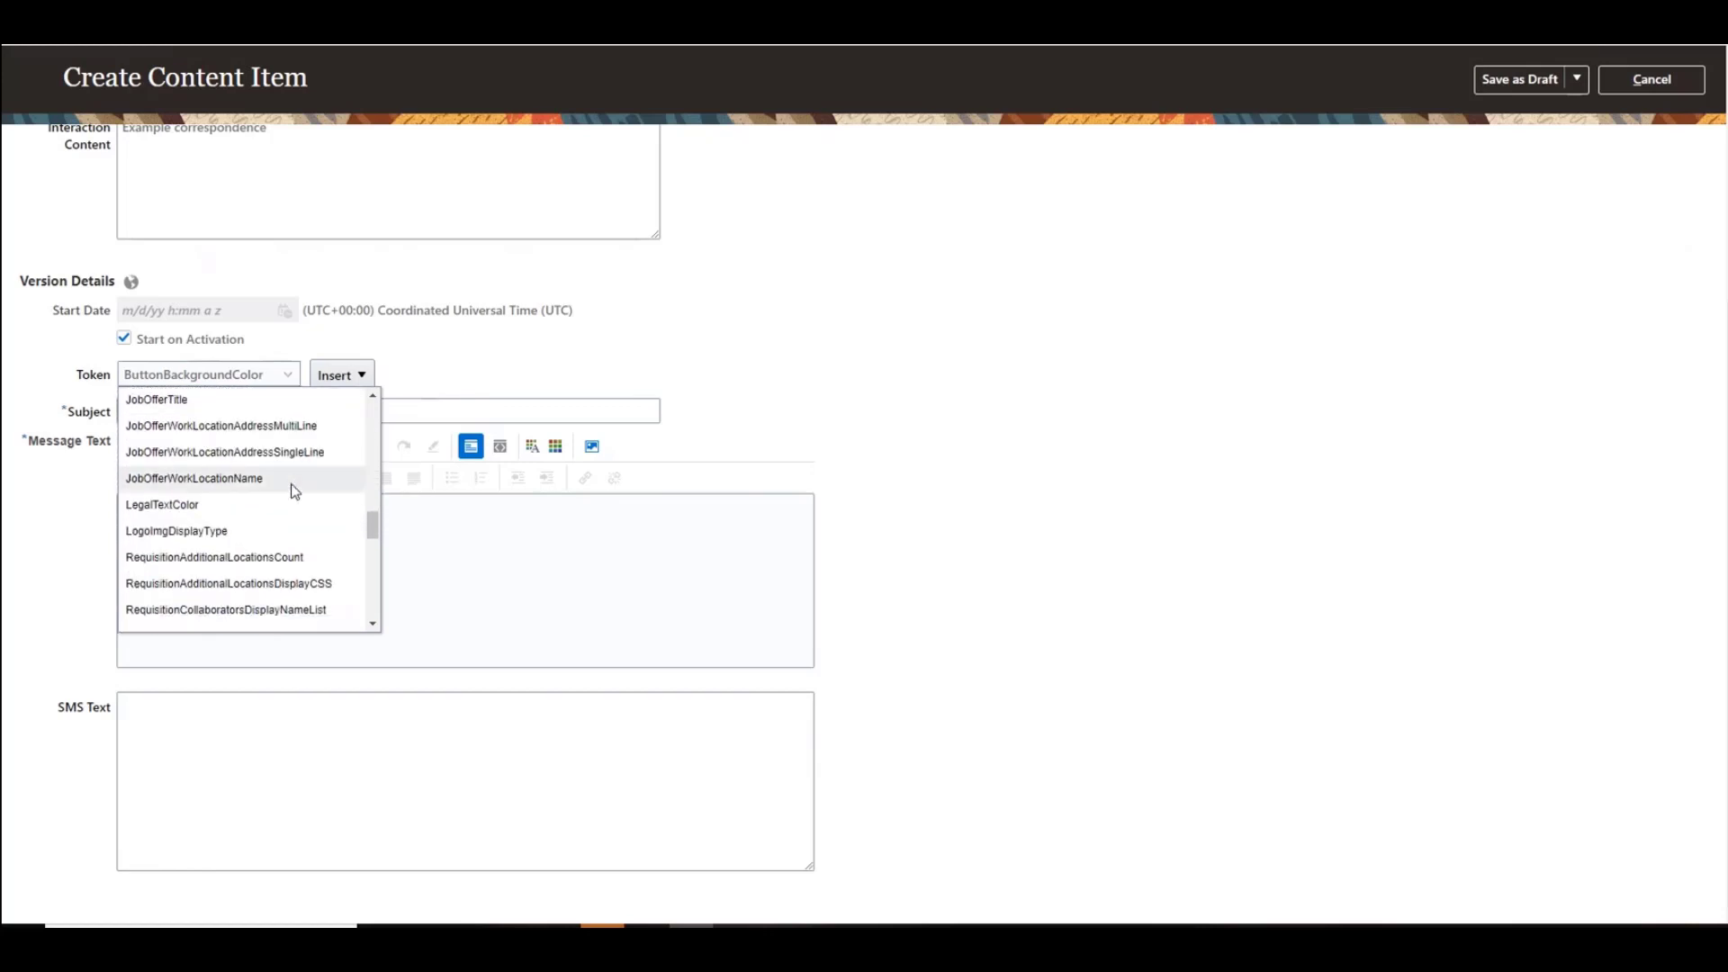
scroll(295, 491, down, 5)
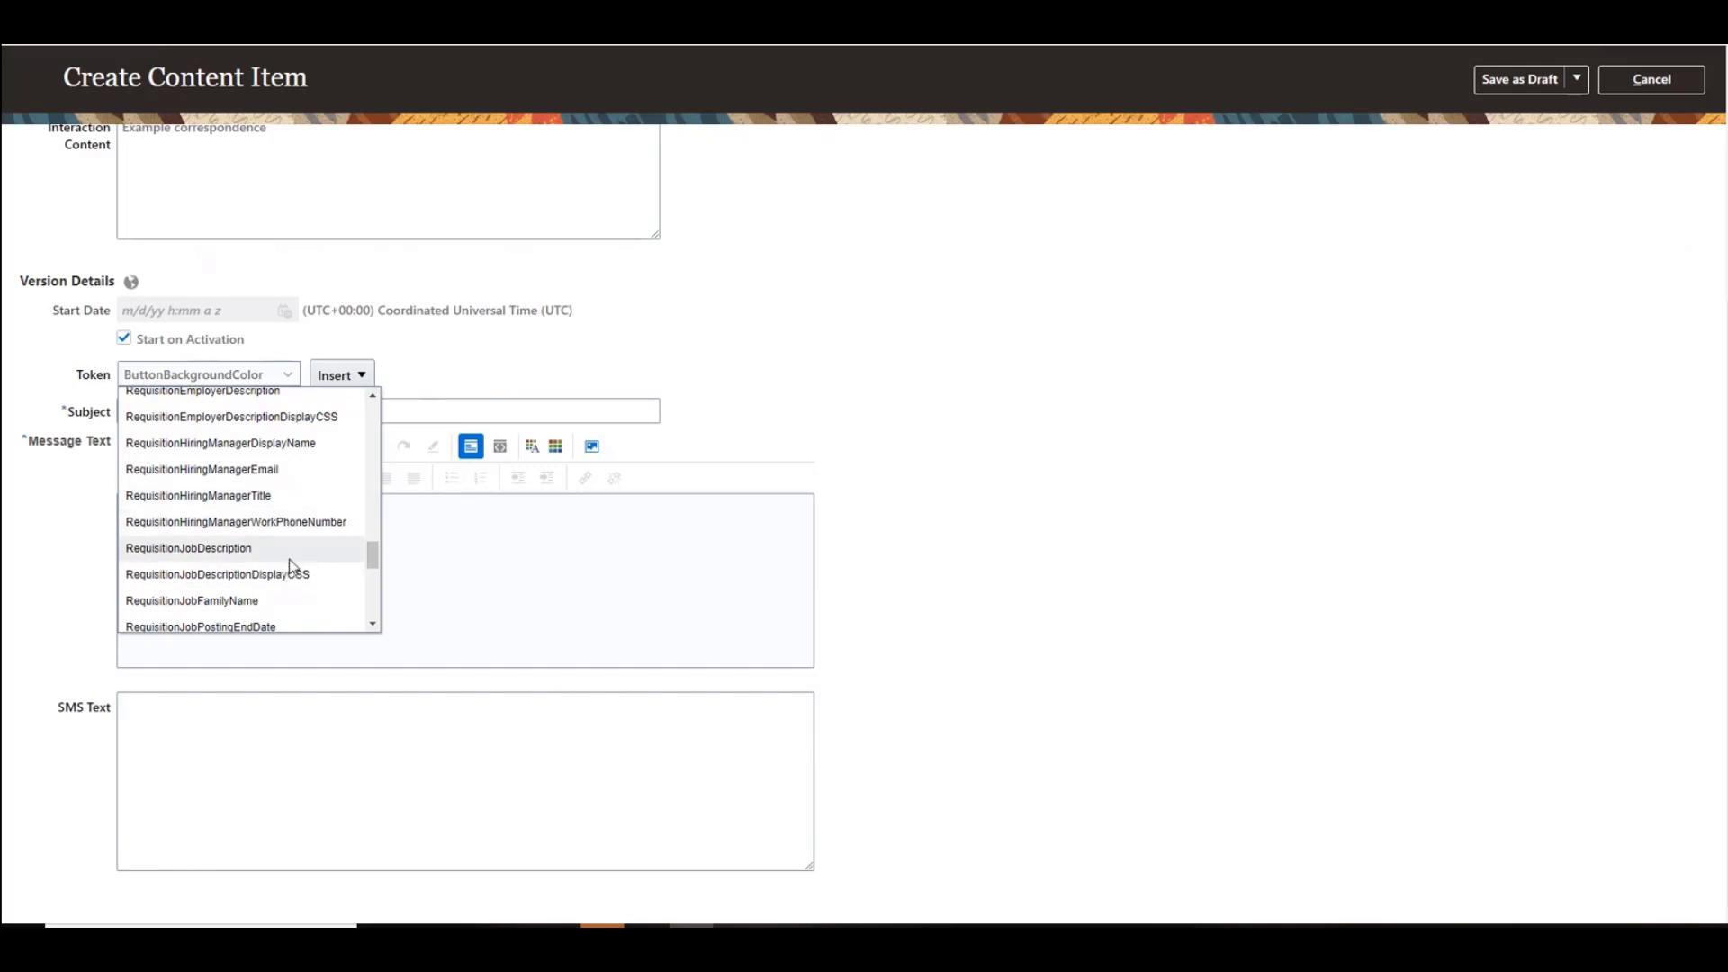
scroll(289, 559, down, 3)
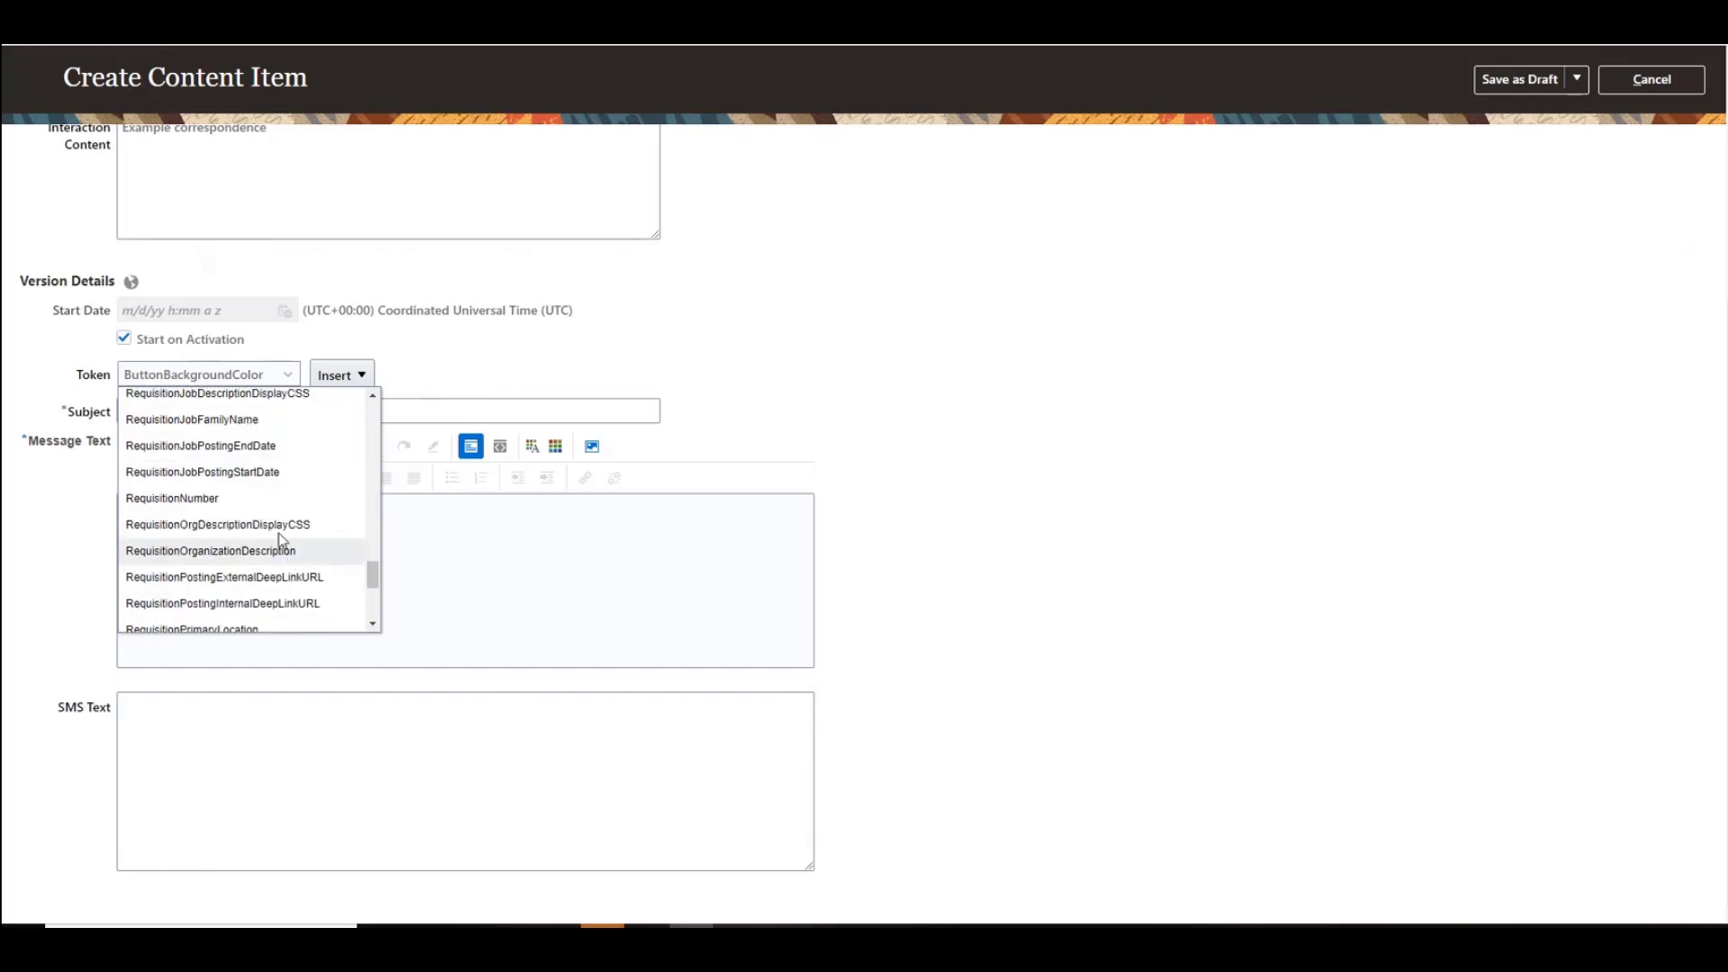
click(270, 497)
click(340, 376)
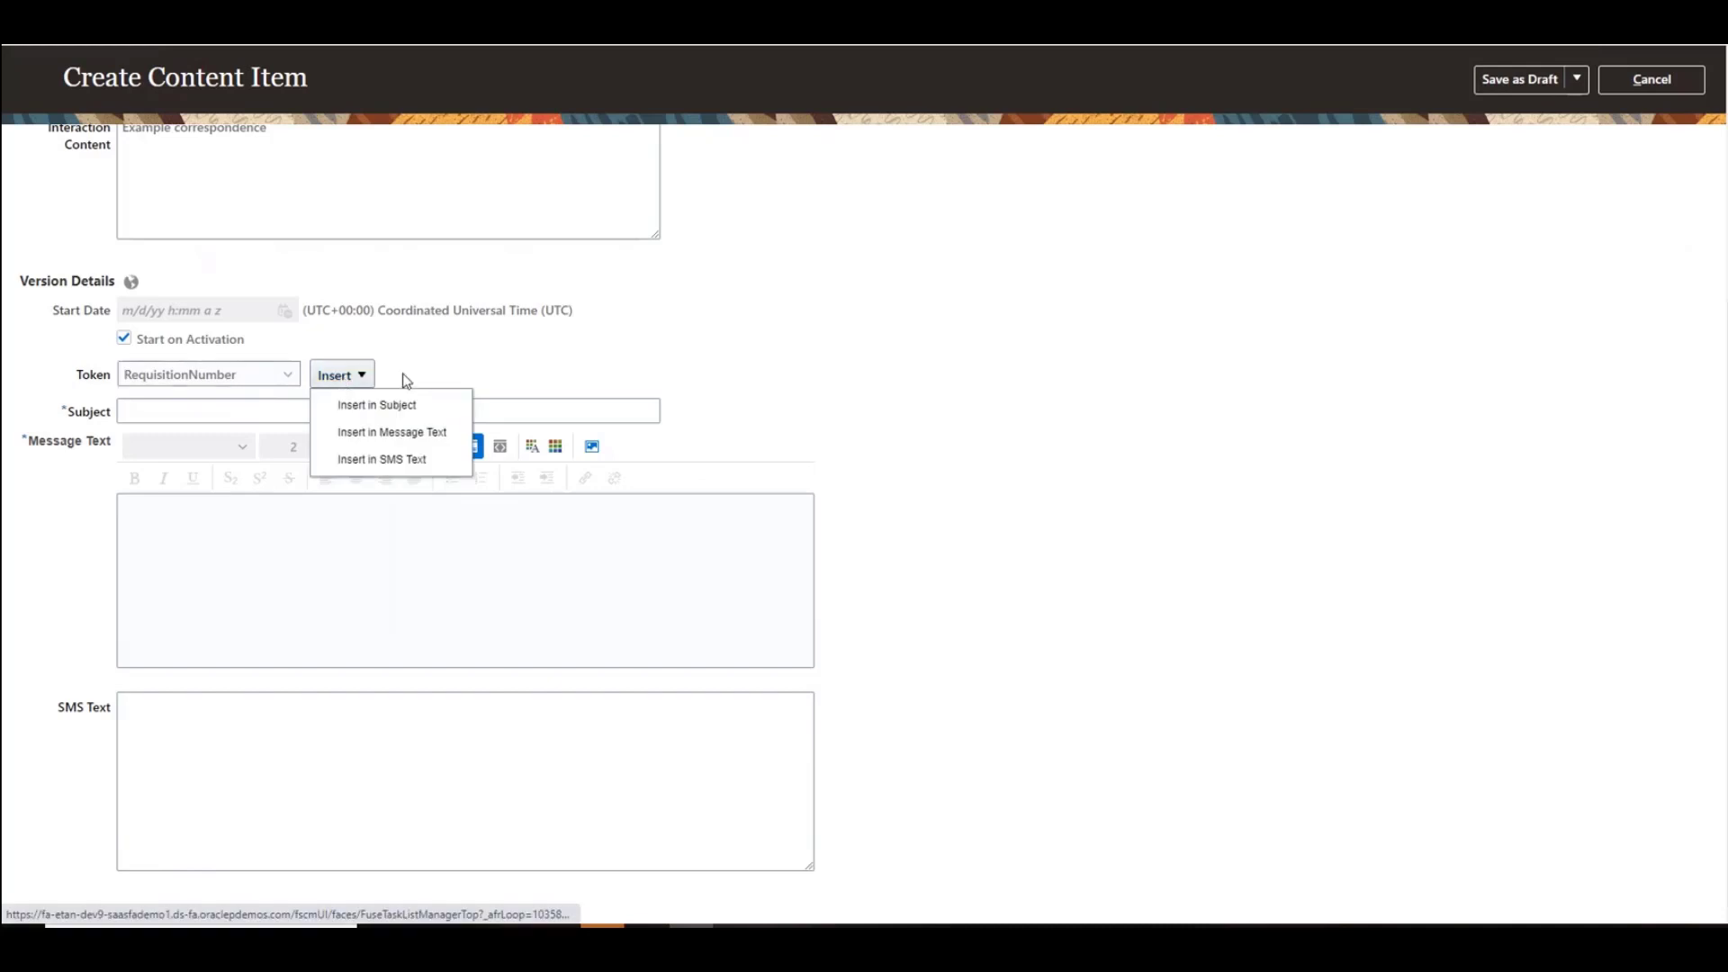
click(402, 402)
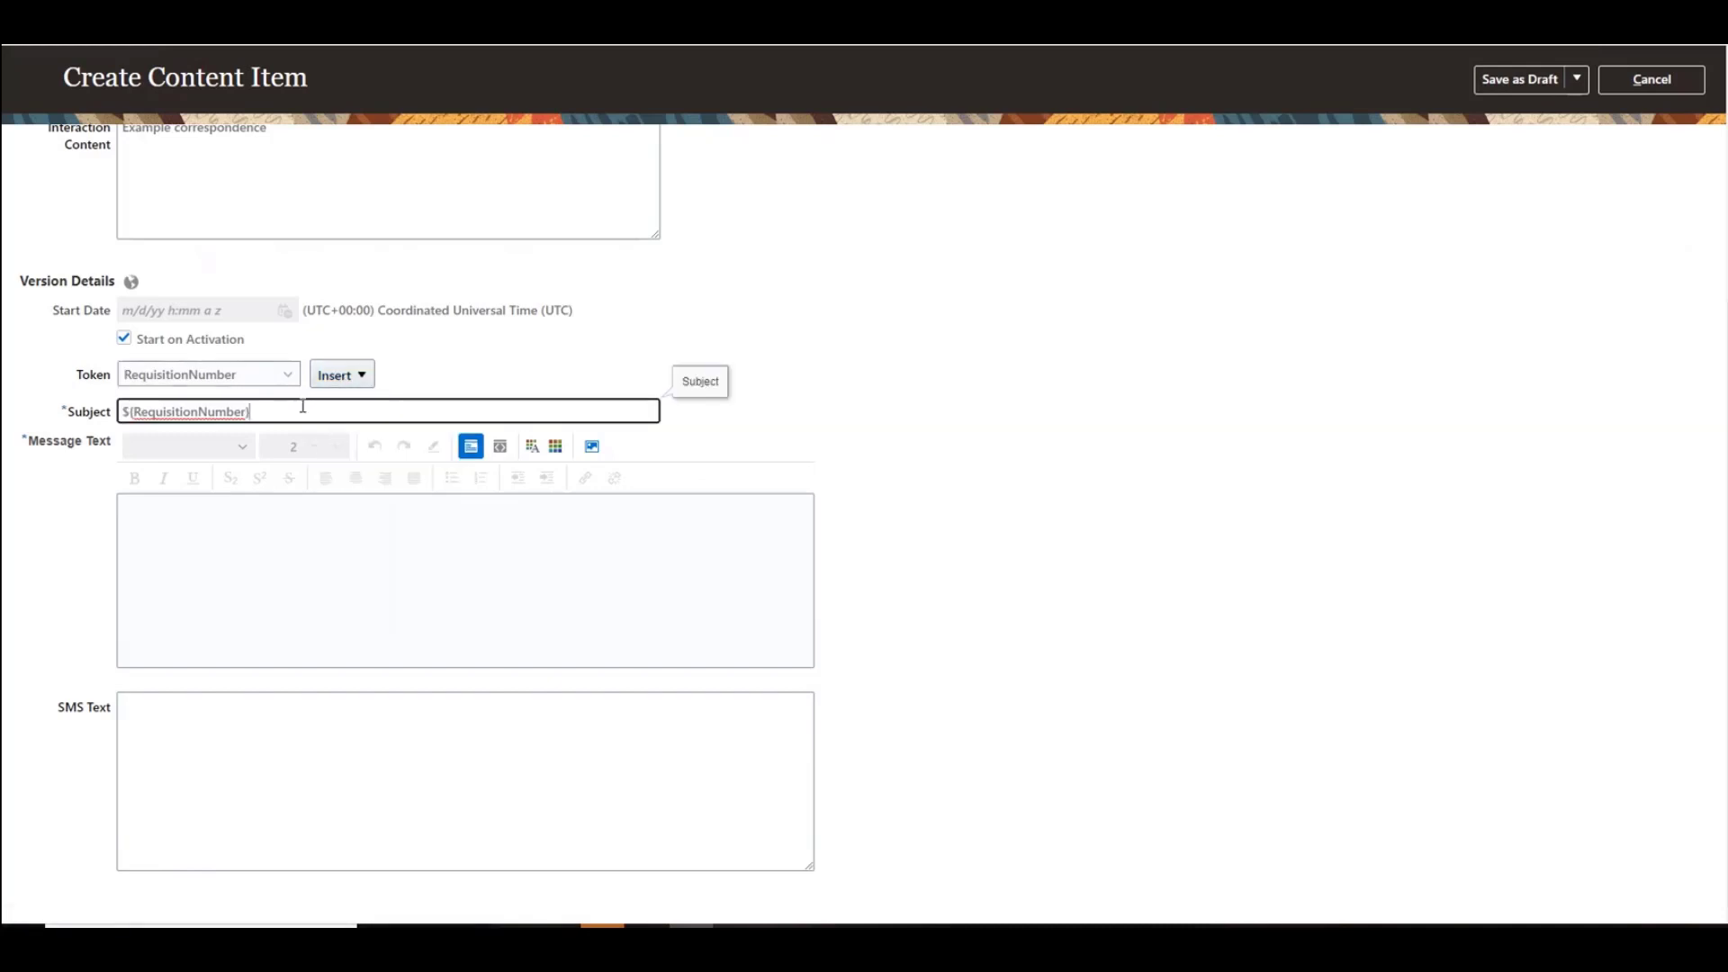
Step: Insert the RequisitionTitle token into the subject and append the text - Follow Up
click(281, 376)
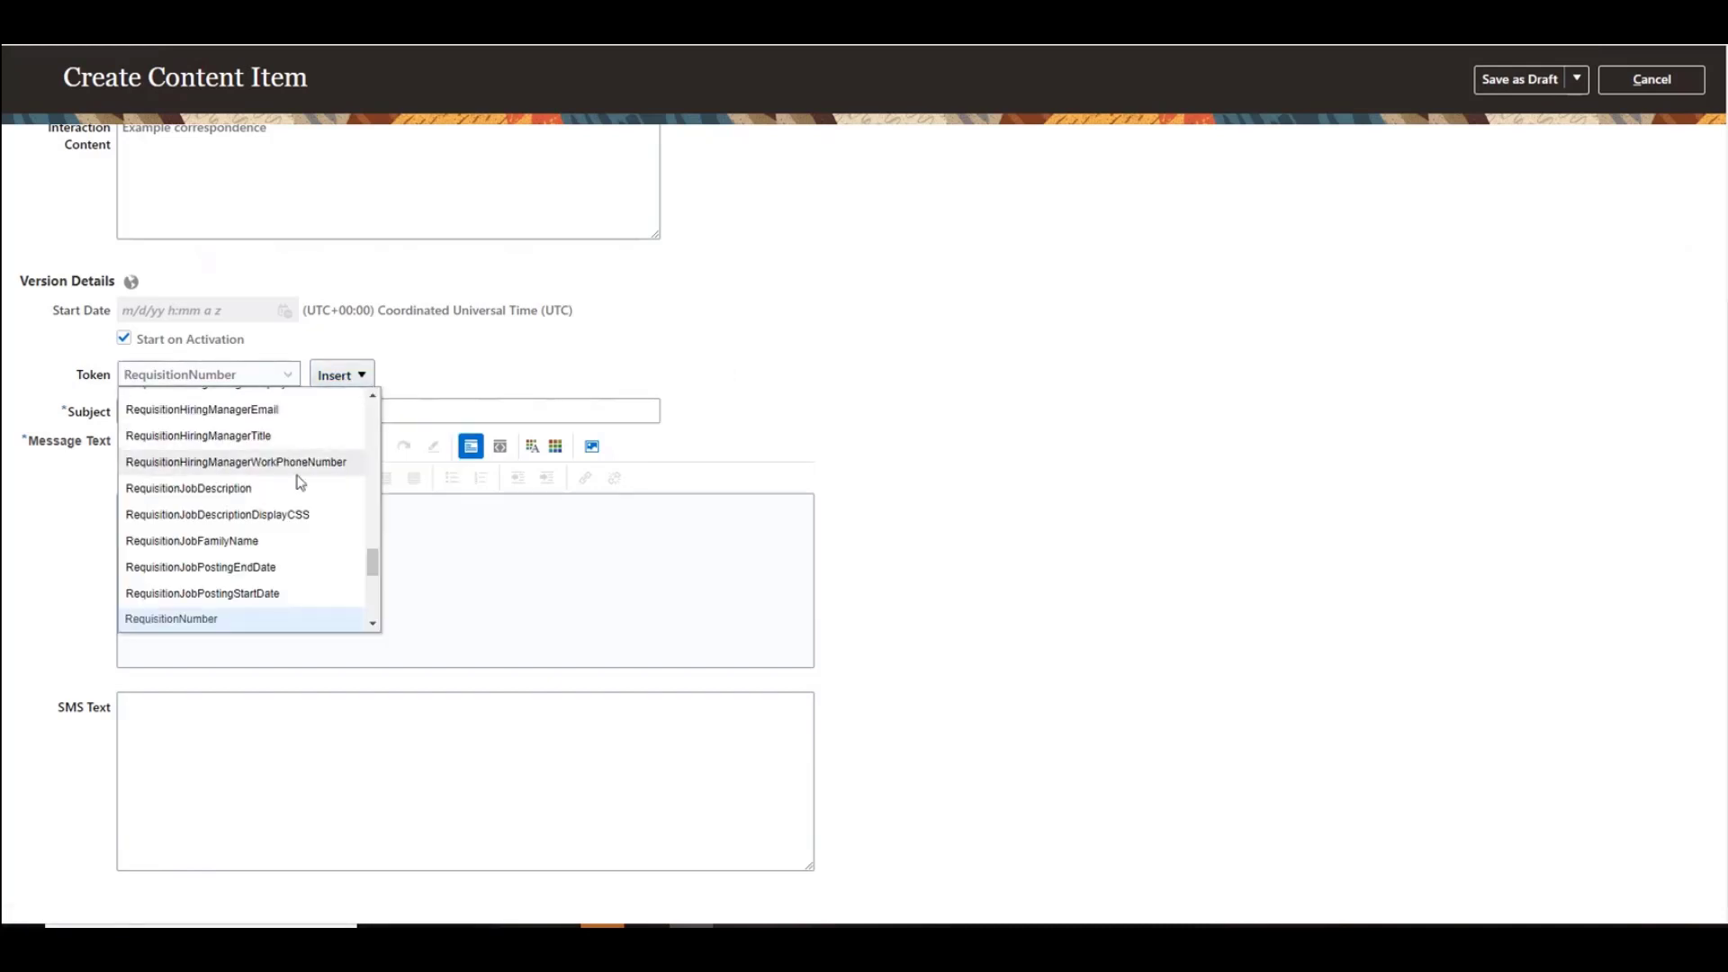
scroll(301, 481, down, 4)
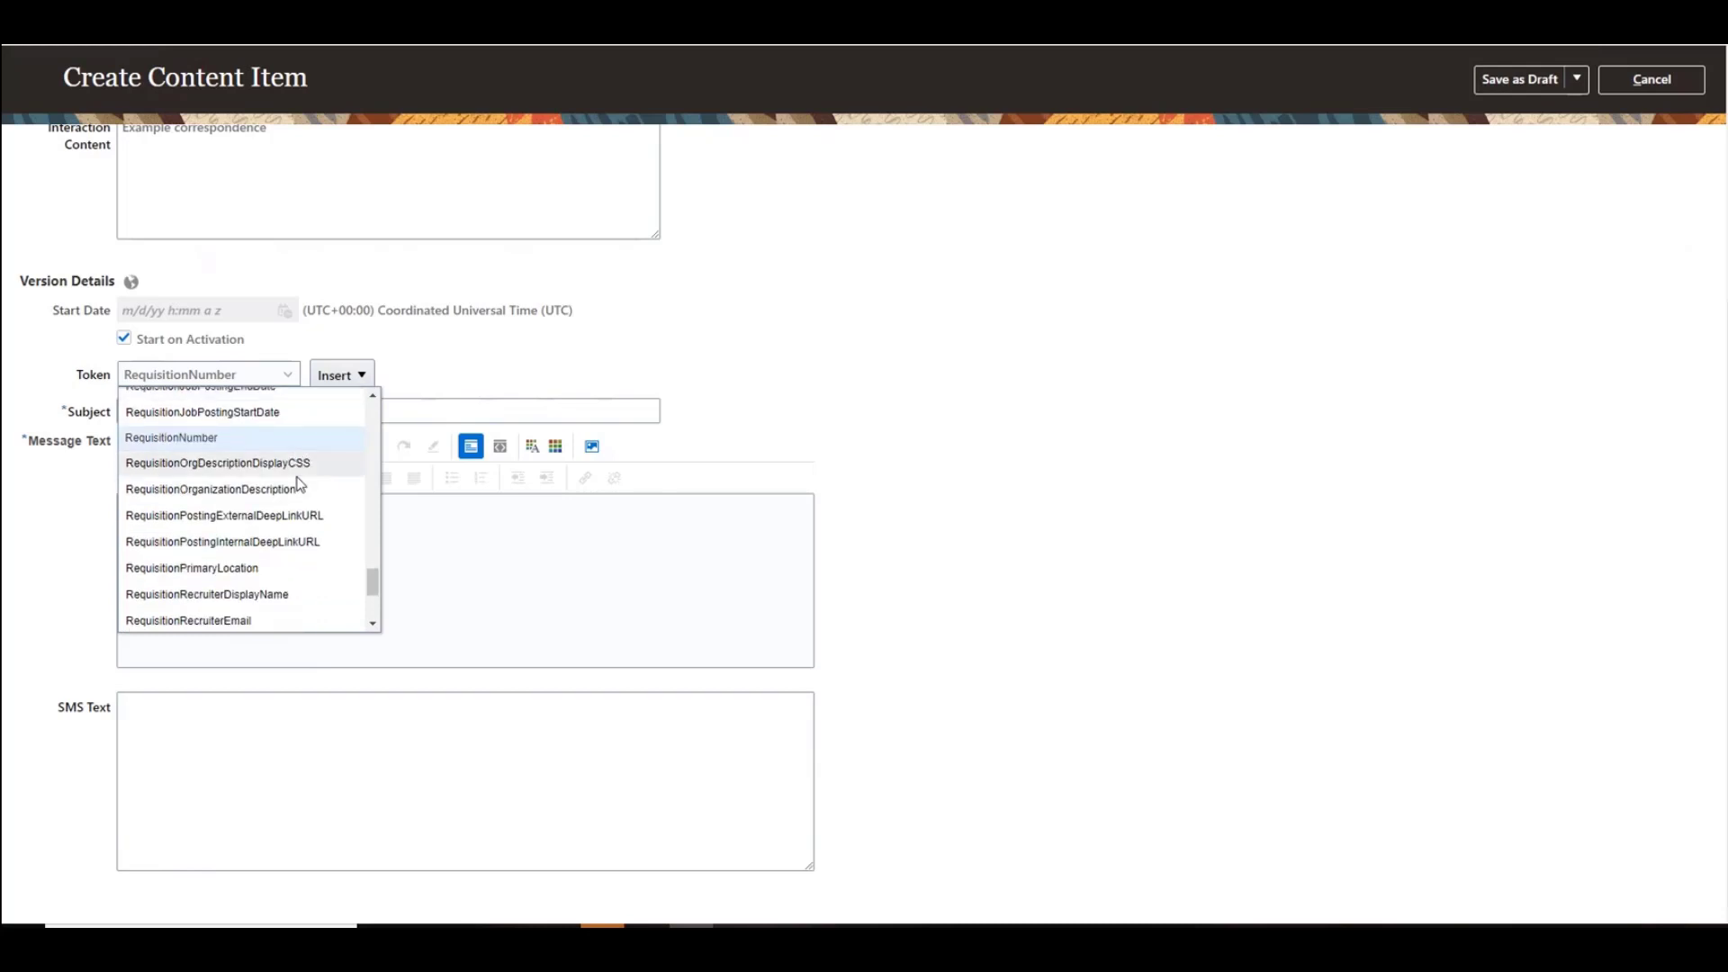
scroll(270, 504, down, 3)
click(237, 511)
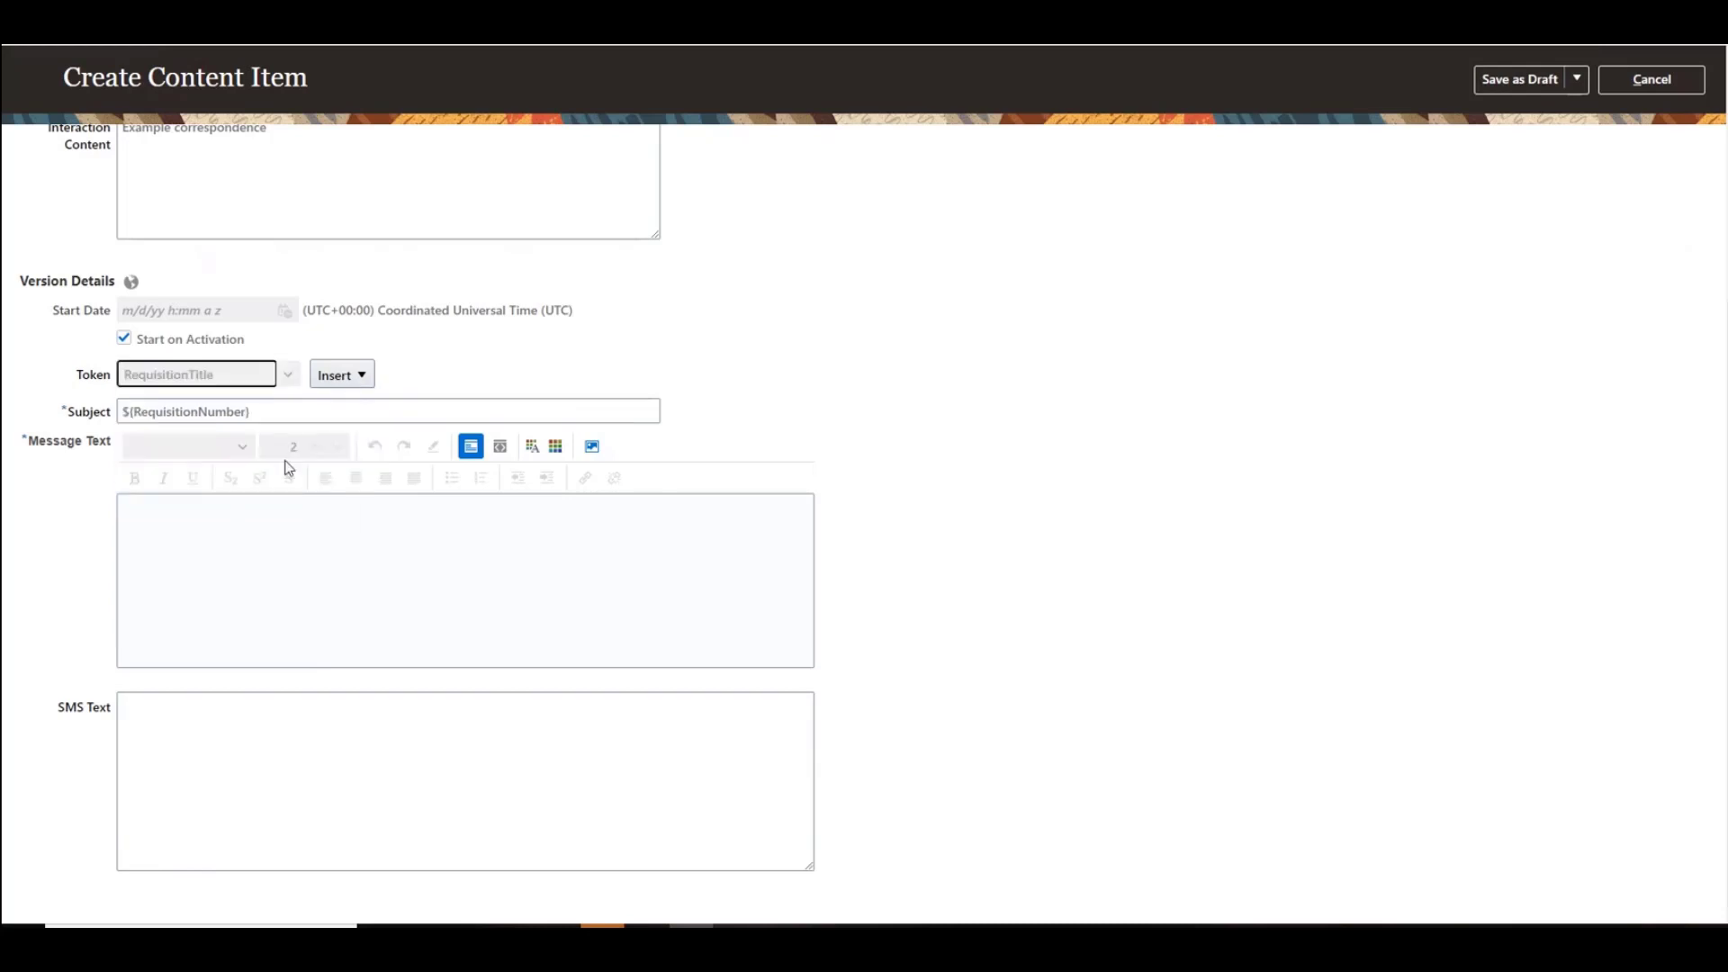
click(321, 410)
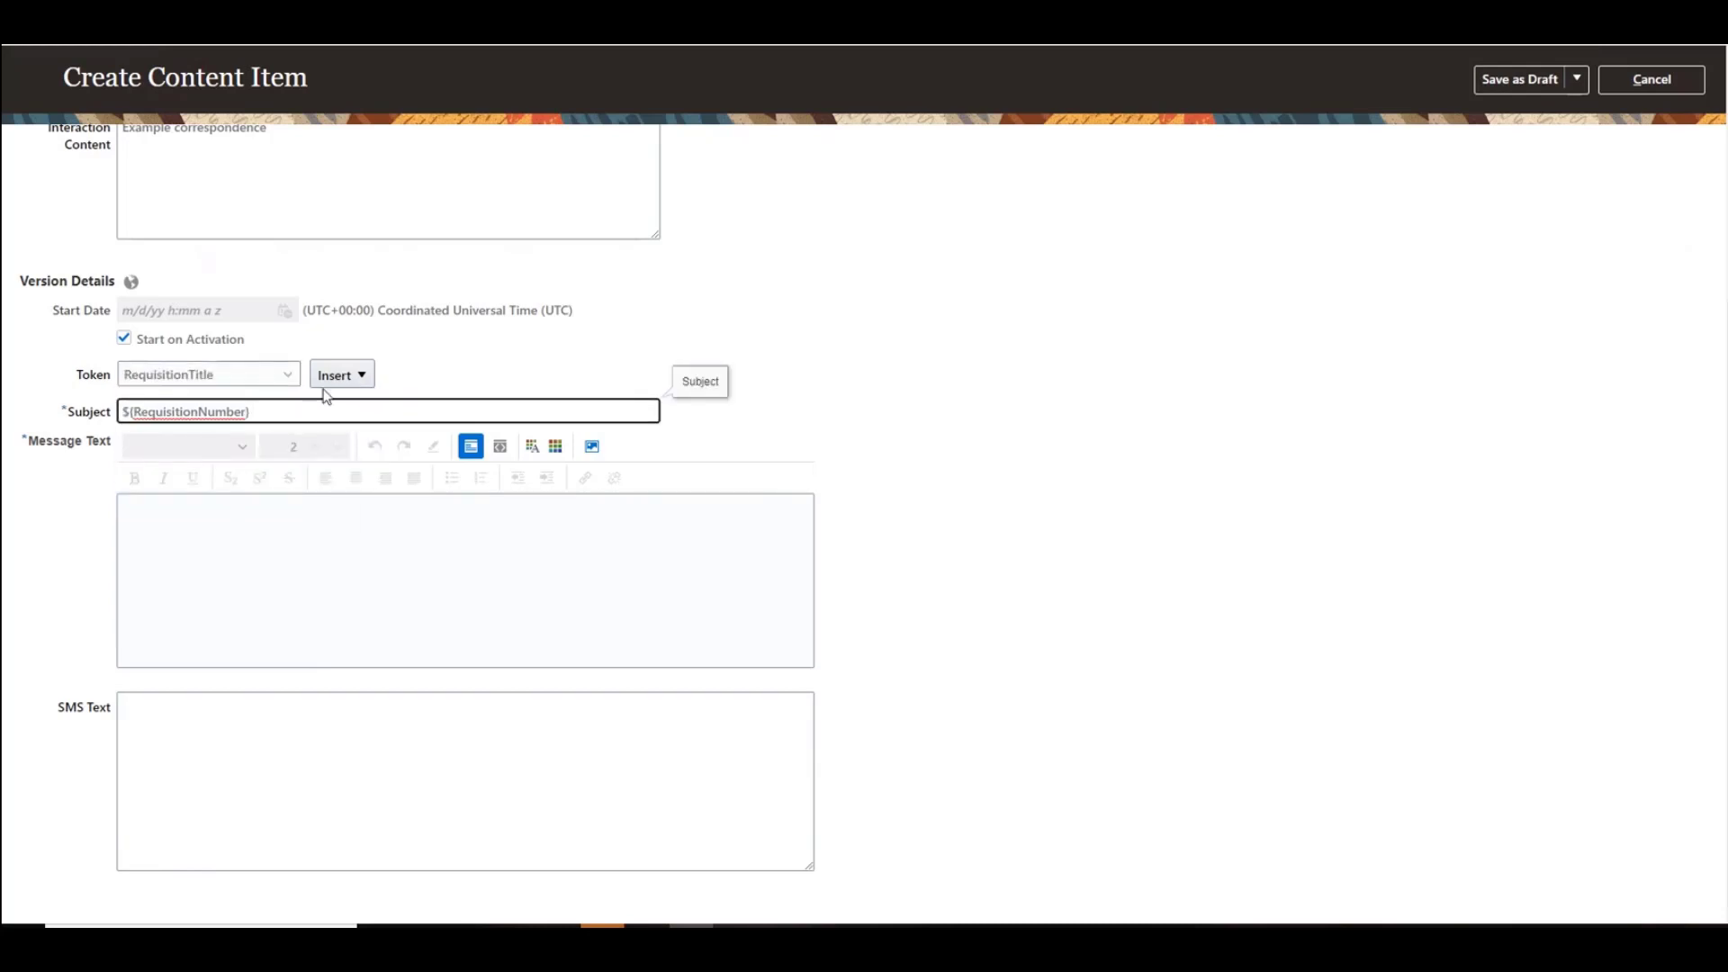
click(339, 374)
click(364, 406)
text(- Follow Up)
Step: Insert the CandidateFirstName token at the start of the message text
click(328, 498)
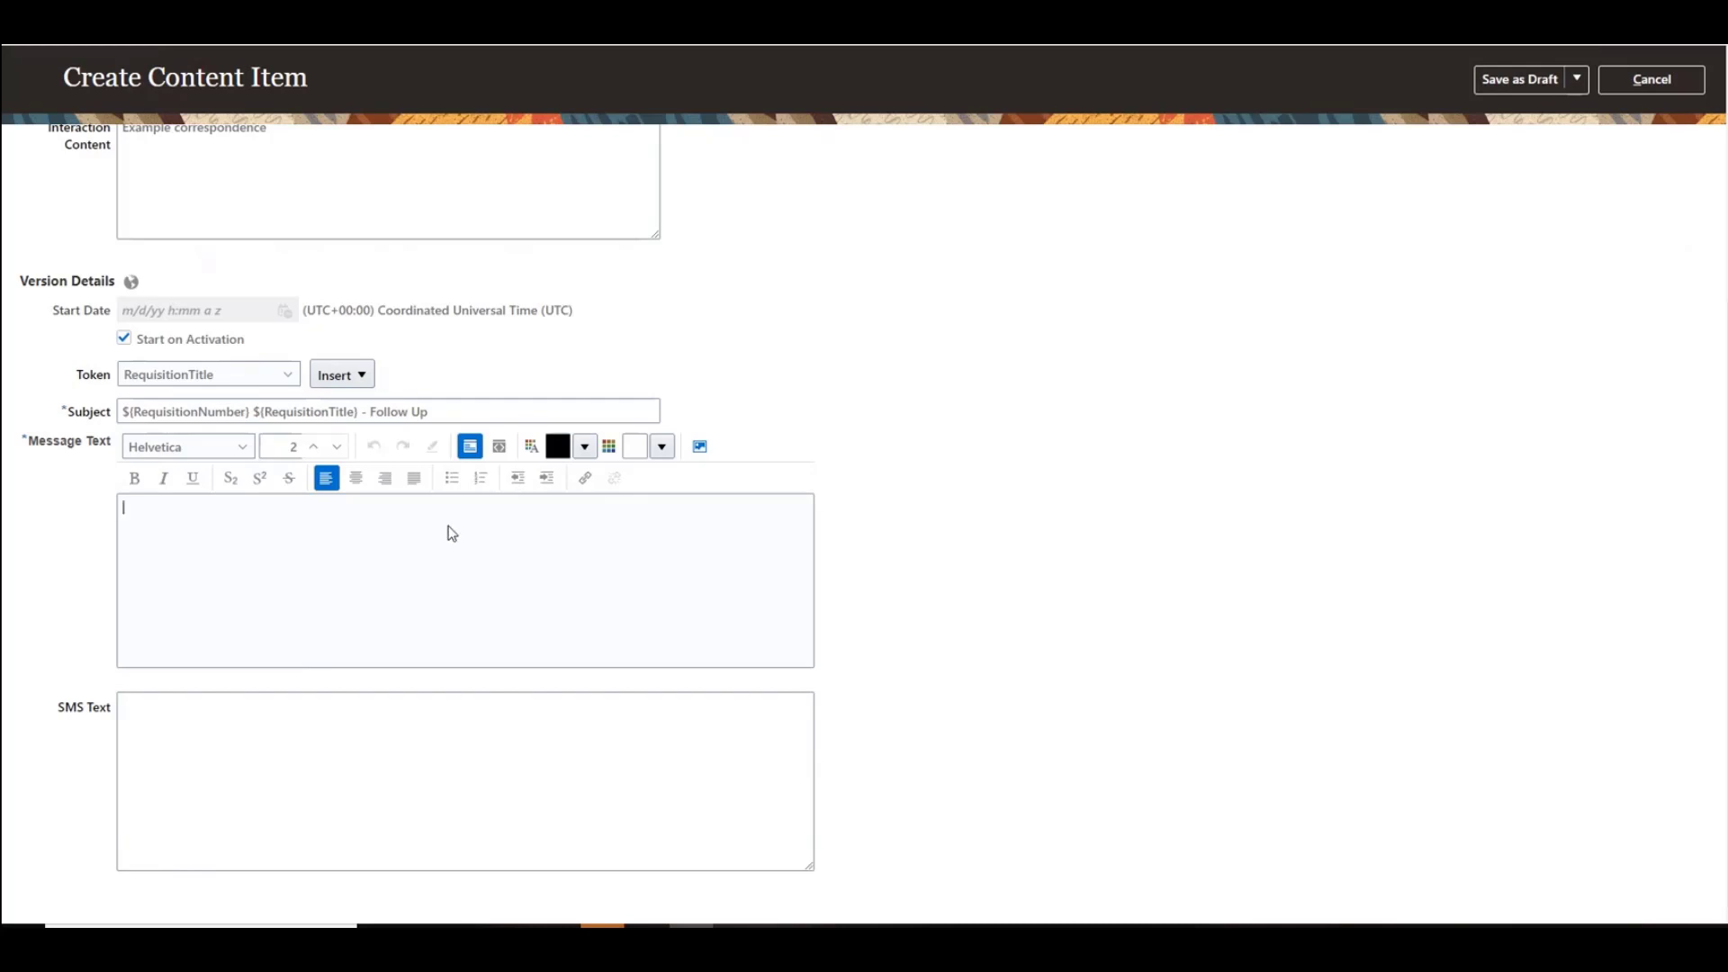
click(290, 376)
scroll(371, 423, up, 10)
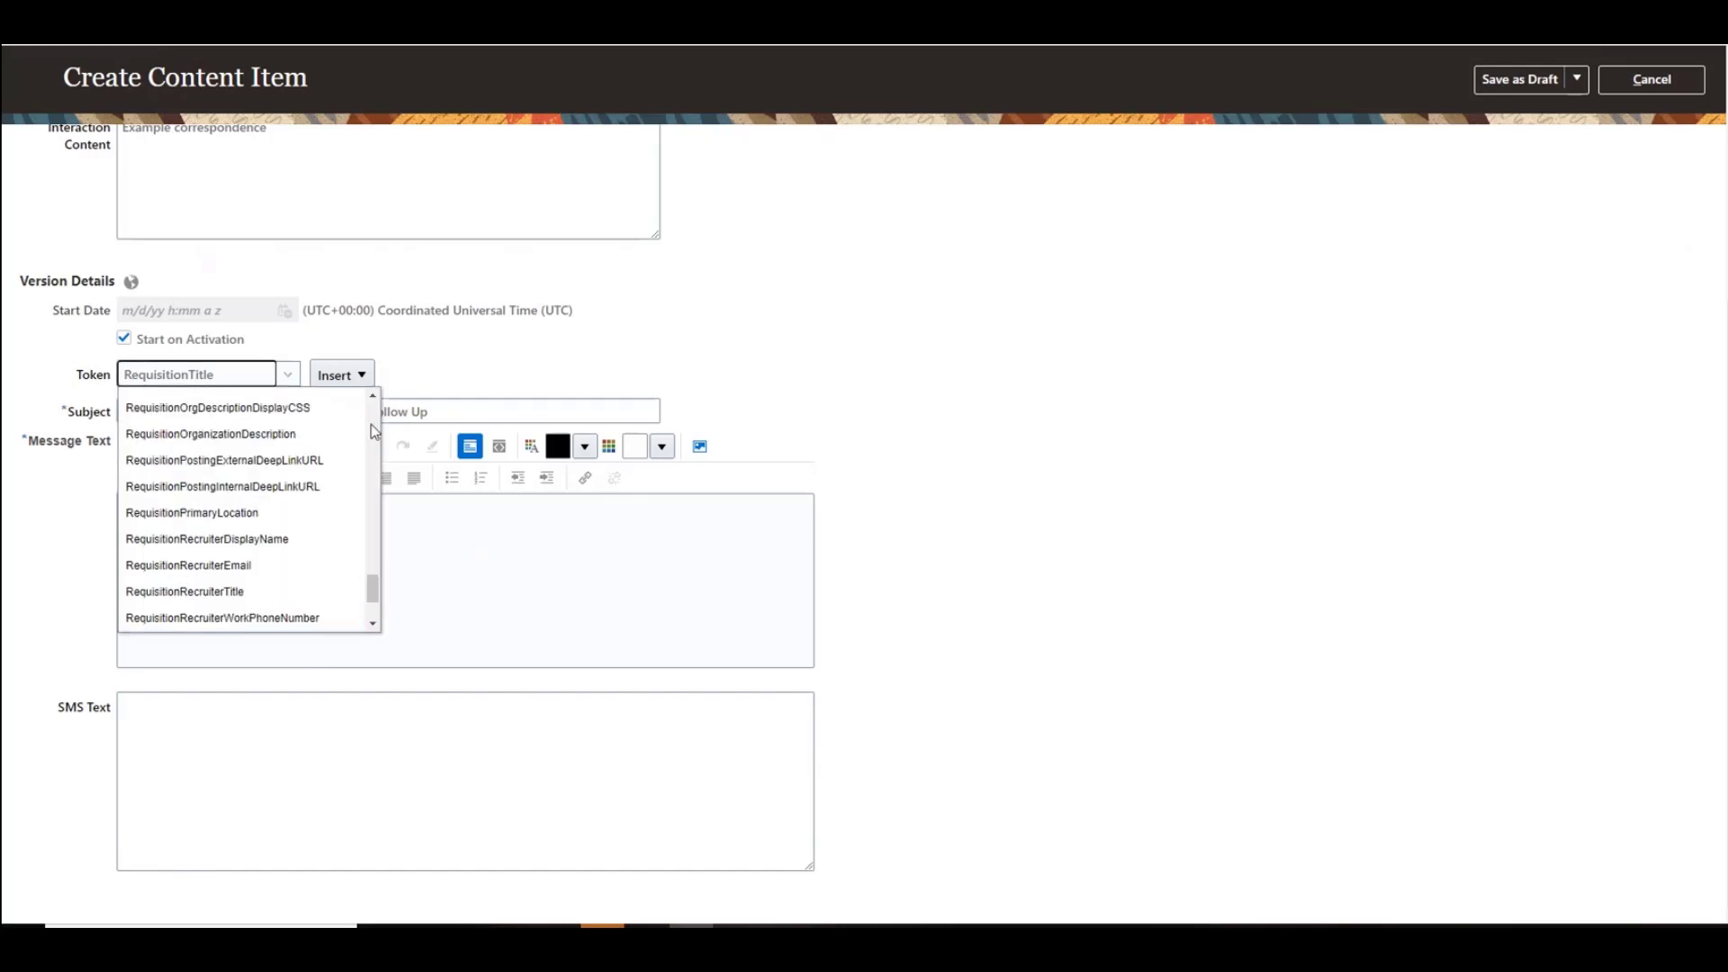
scroll(370, 424, up, 5)
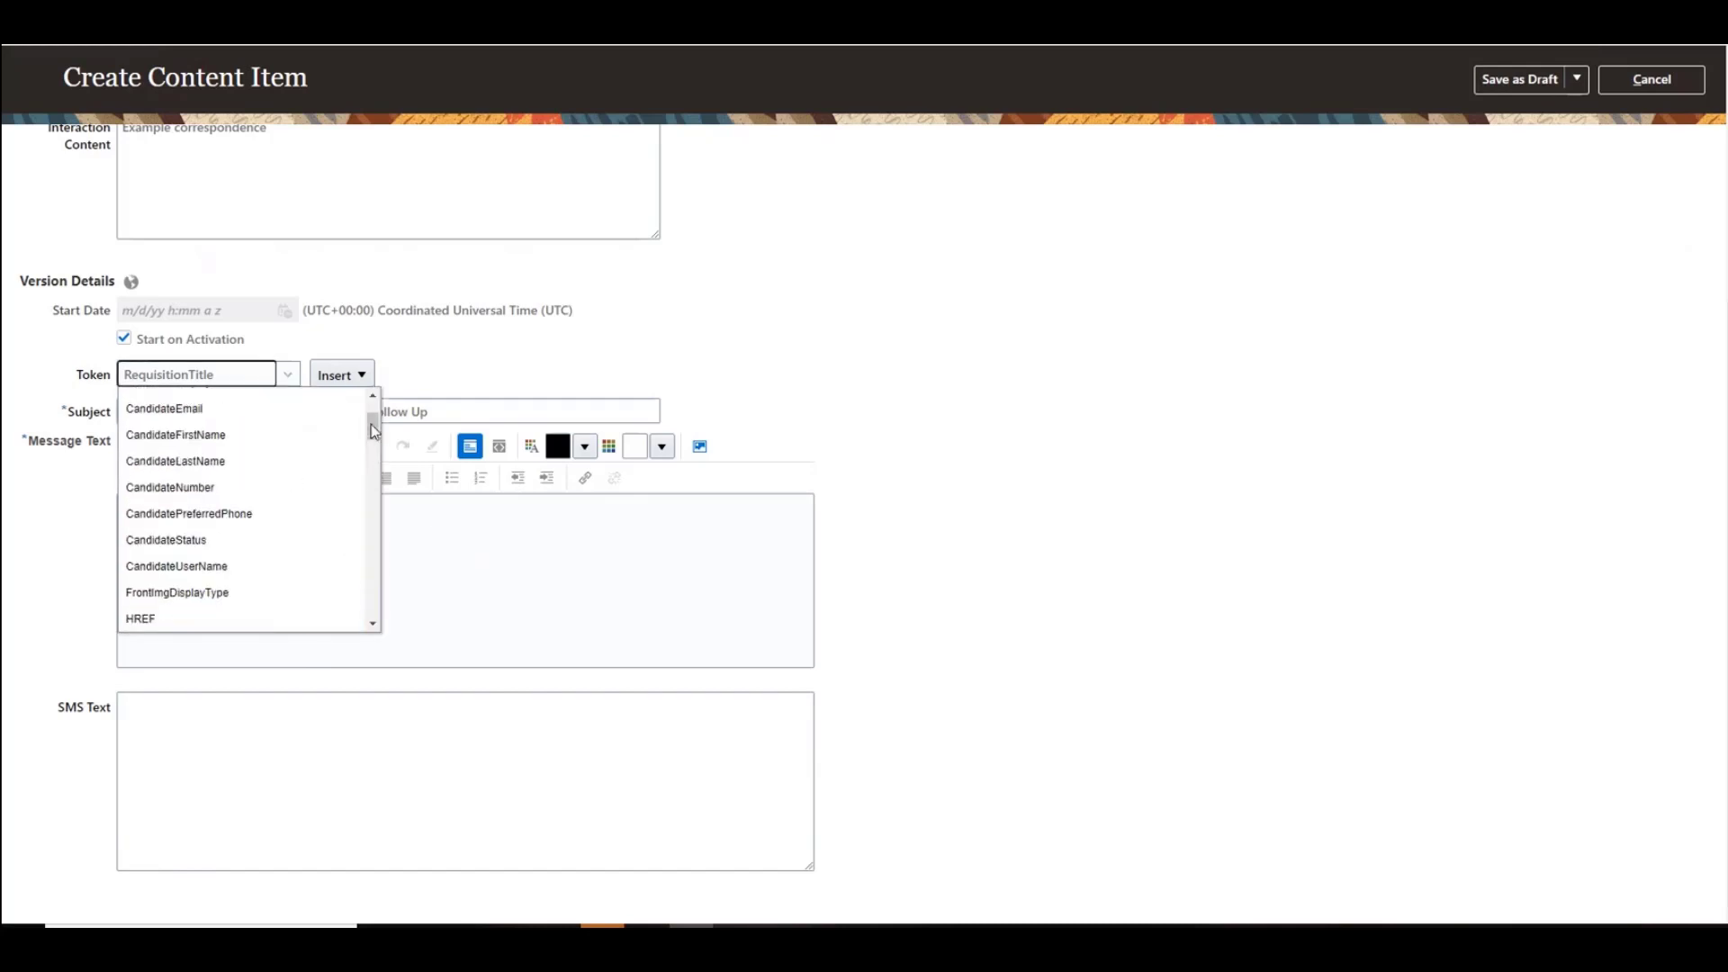
click(273, 438)
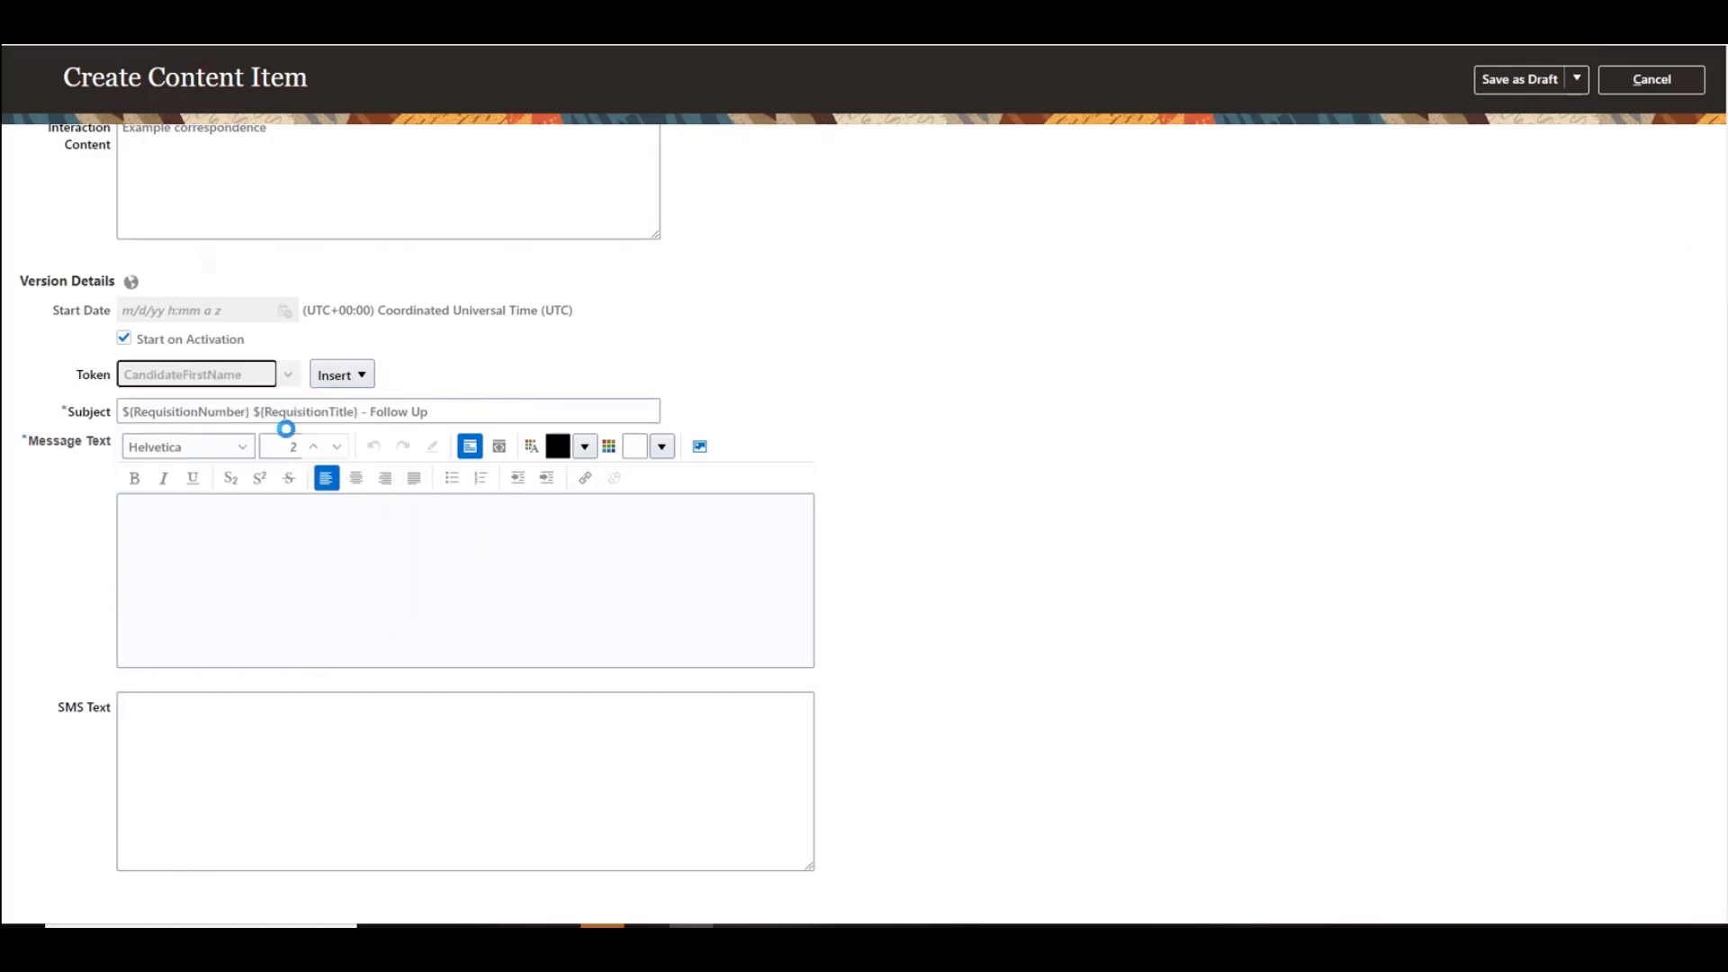
click(359, 388)
click(382, 428)
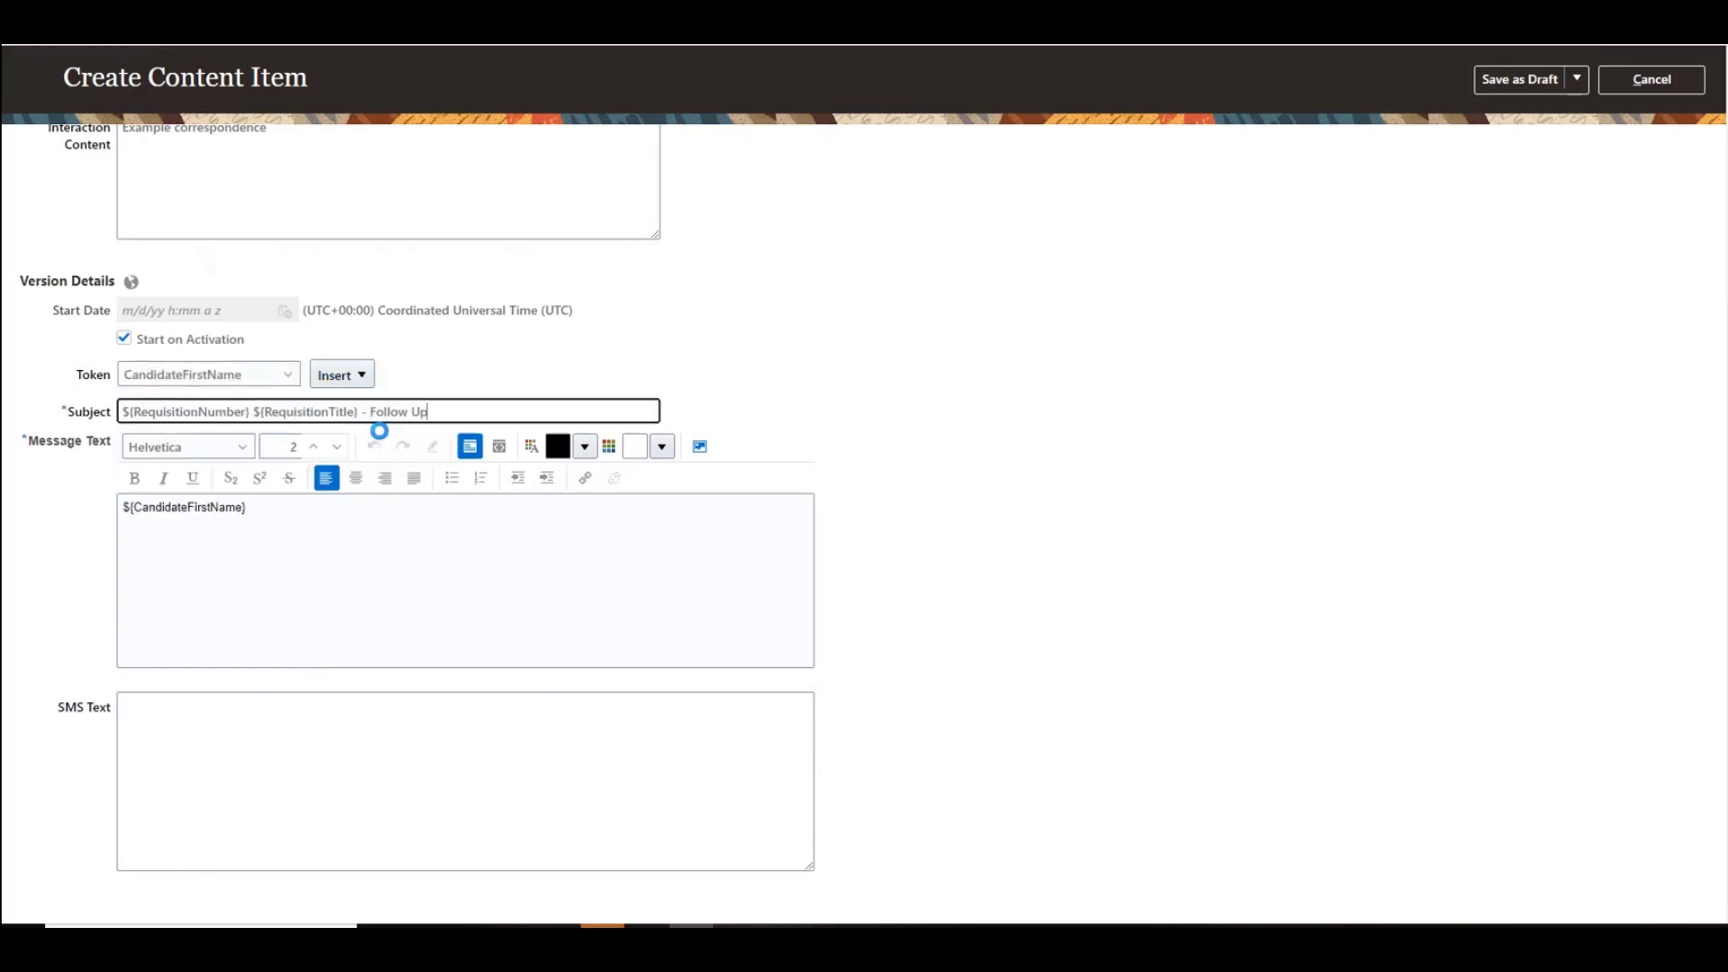
Step: Write the message body: a comma after the name, "Please contact me for further steps that need to be taken to complete your application process." and "Thank you."
click(281, 509)
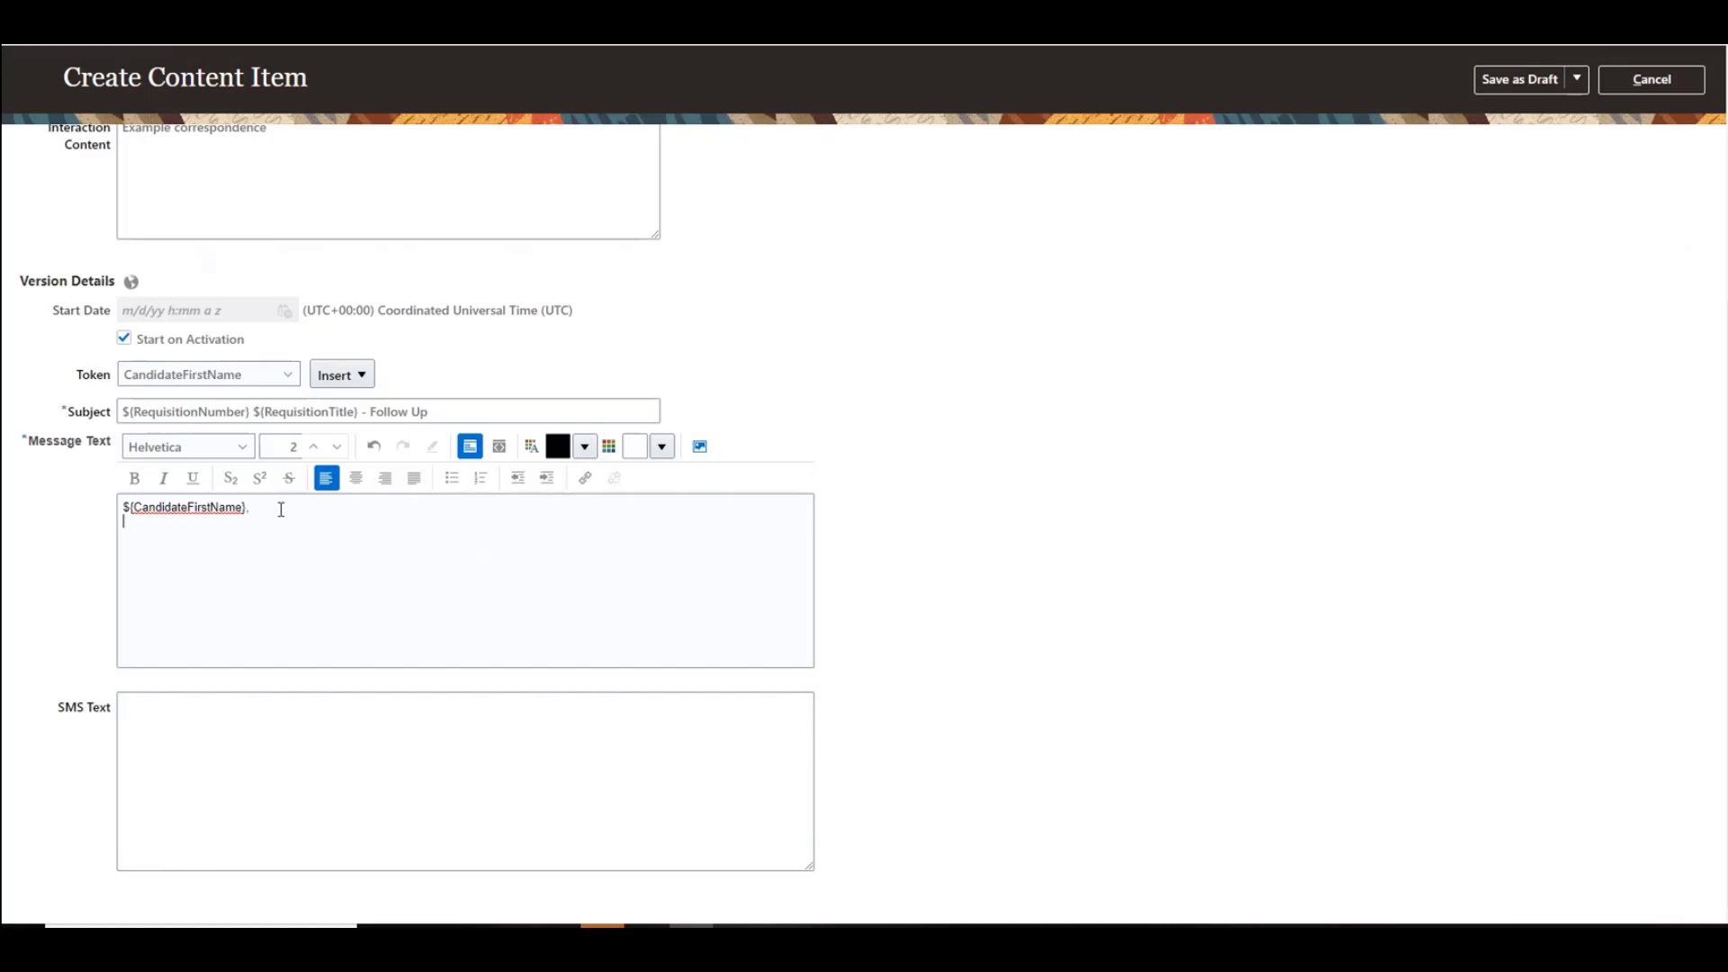
text(Please)
text( cco)
key(BackSpace)
text(ontact me for further steps that need to be ta)
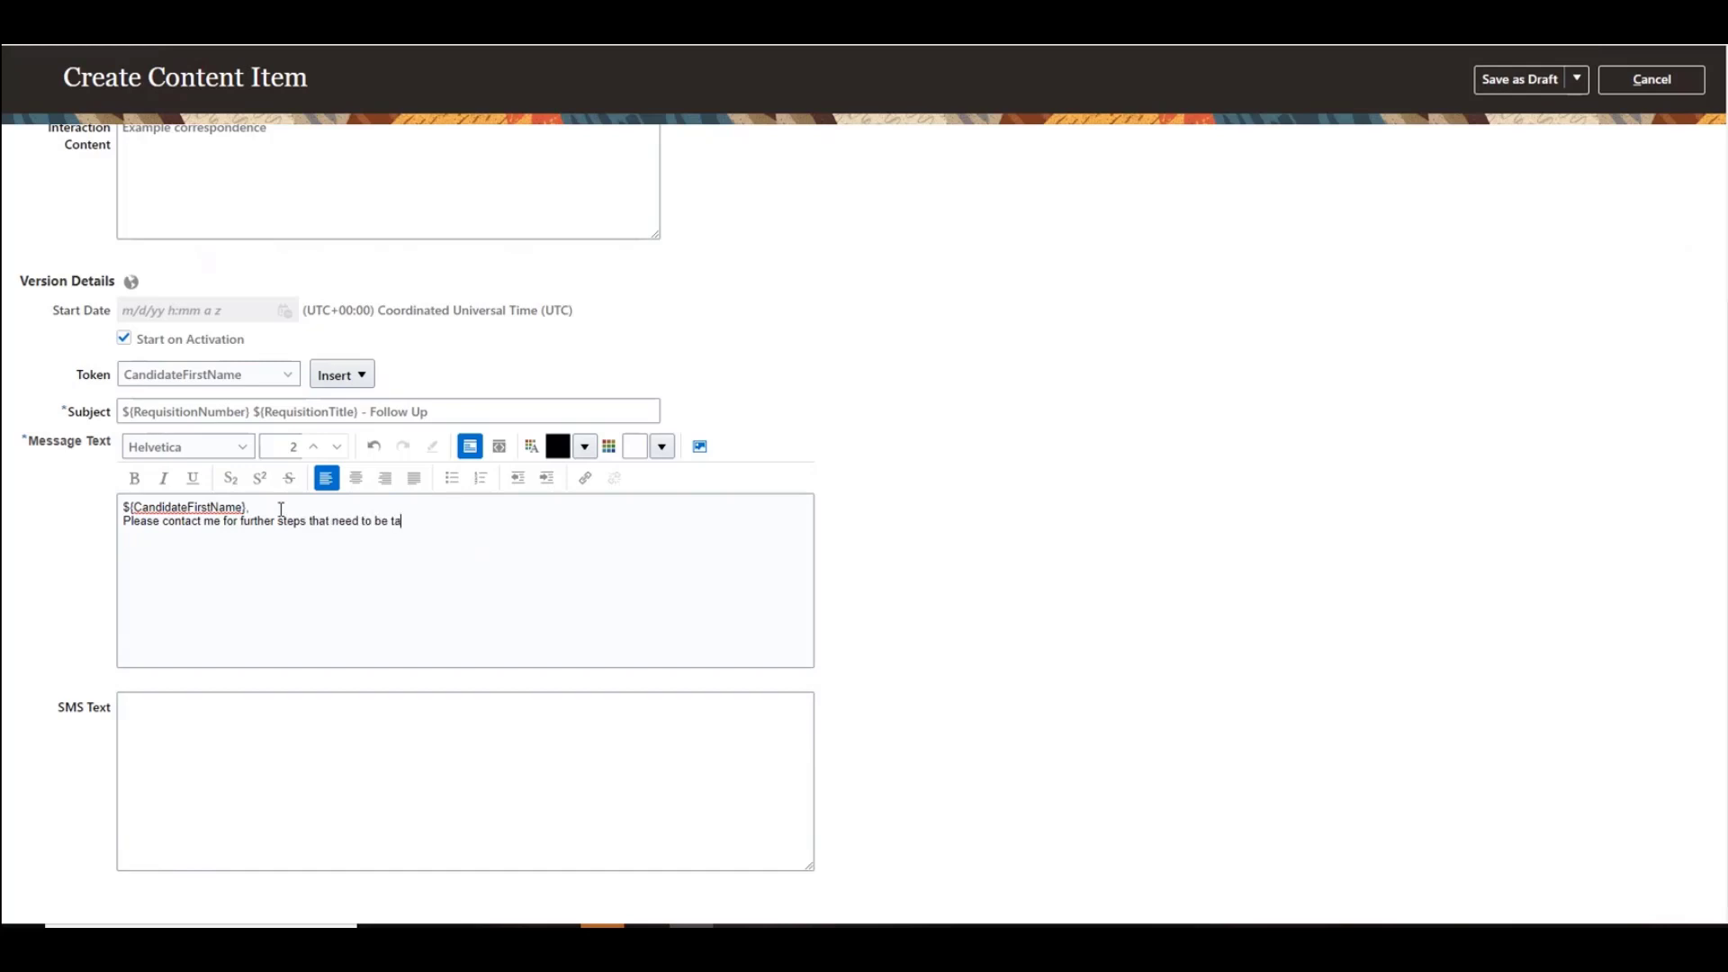
text(ken to complete your application porc)
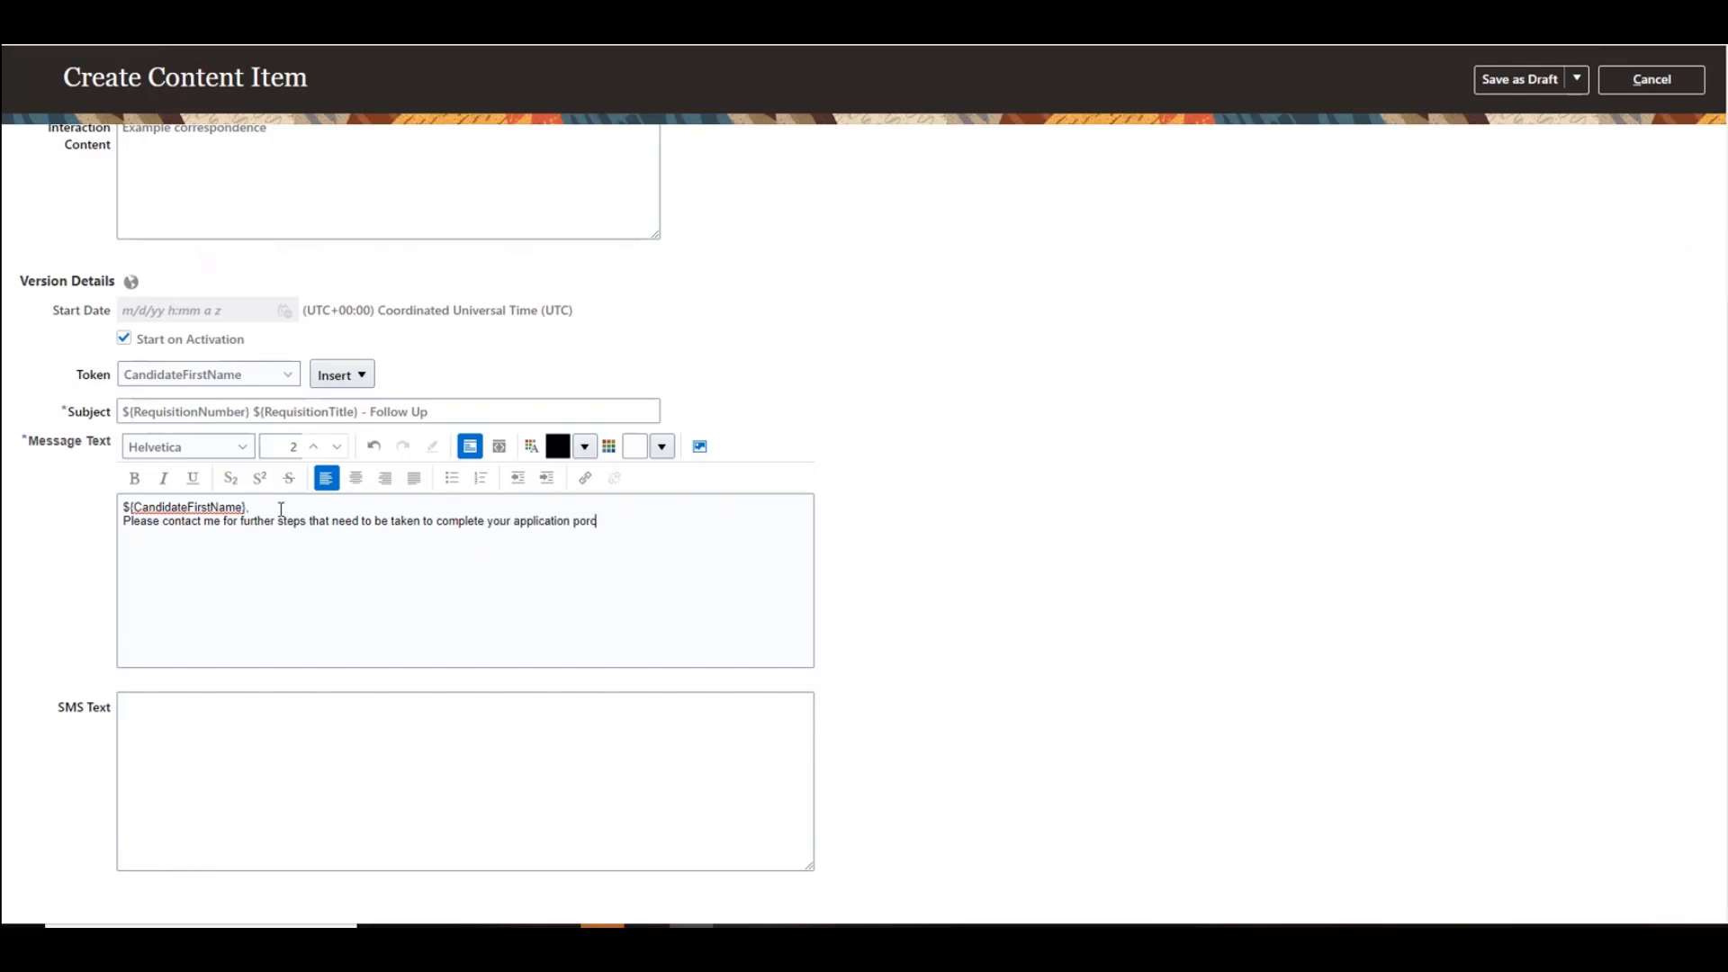
text(ocessThanks.)
key(BackSpace)
text(you.)
Step: Insert the RequisitionRecruiterDisplayName token into the message text below the thank-you line
click(286, 374)
scroll(322, 476, down, 10)
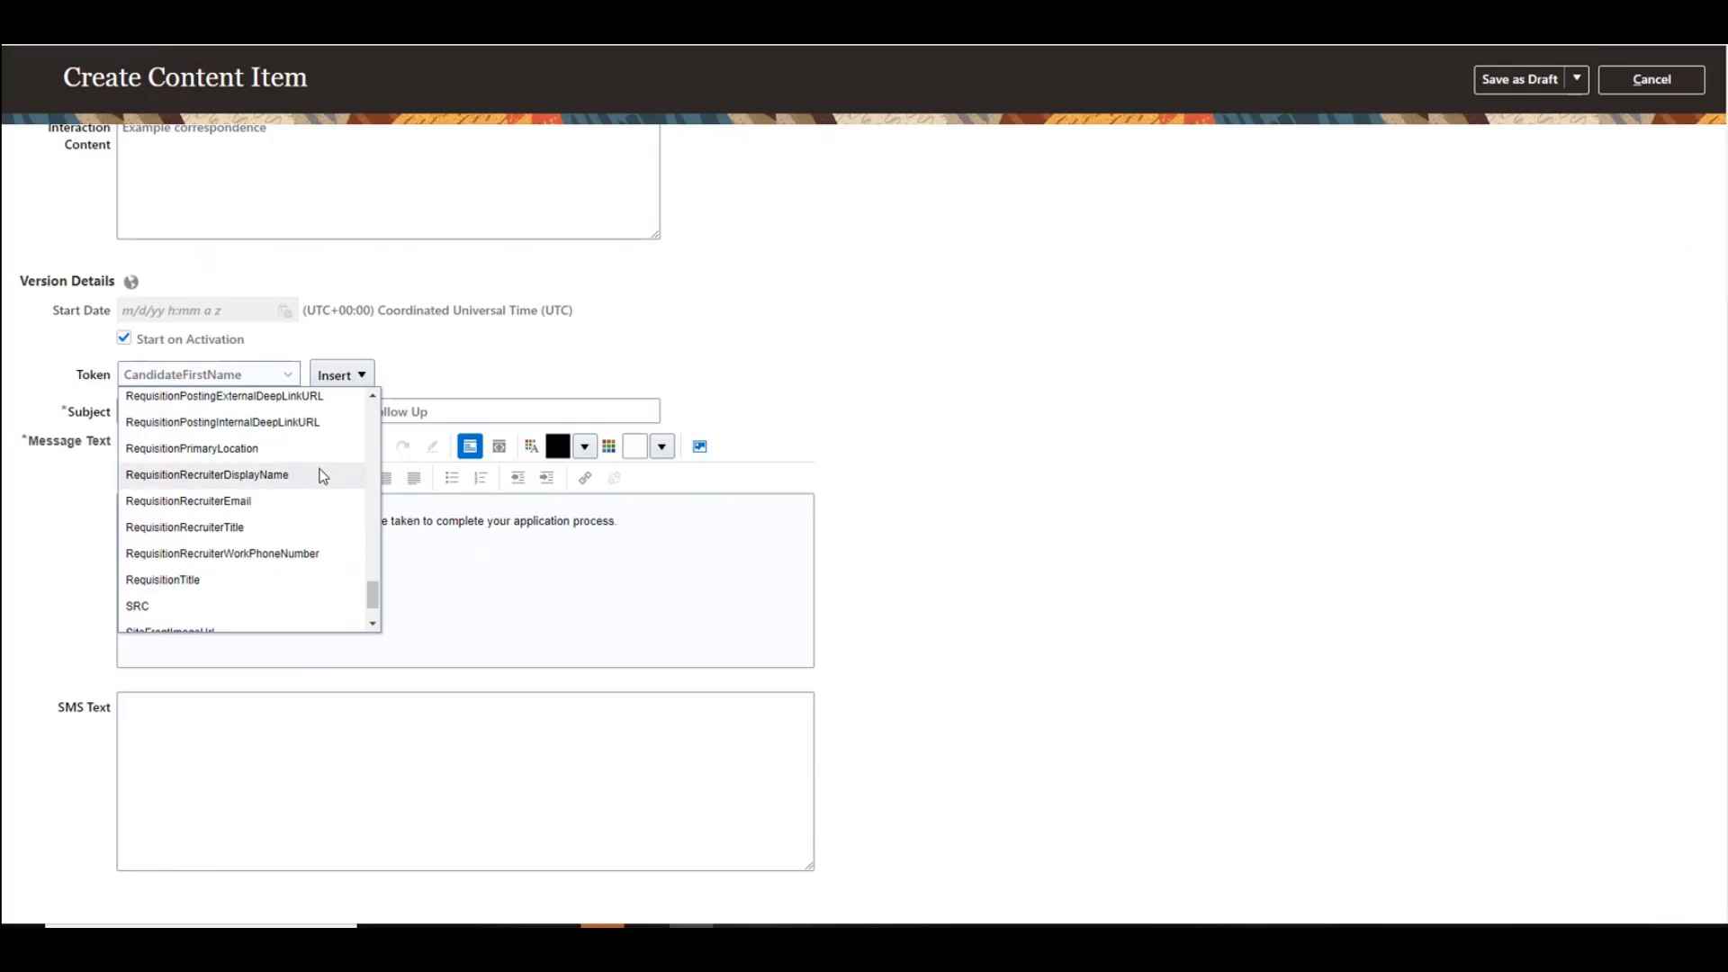
scroll(322, 475, up, 6)
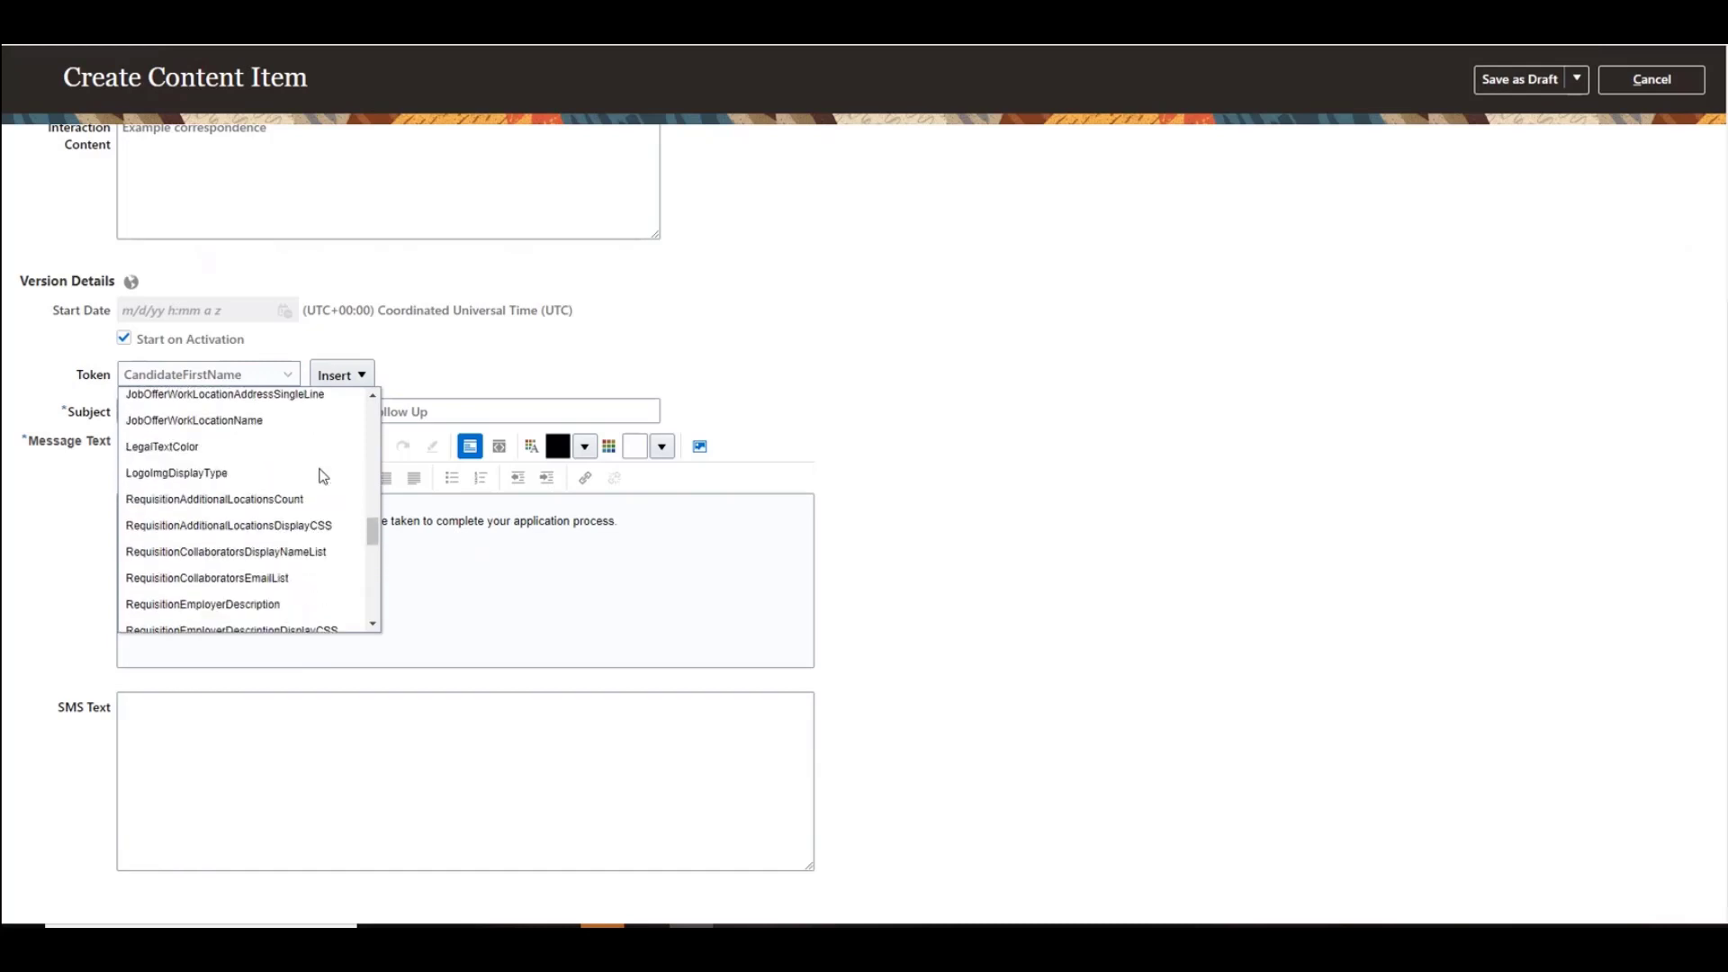
scroll(322, 476, down, 2)
scroll(322, 475, down, 4)
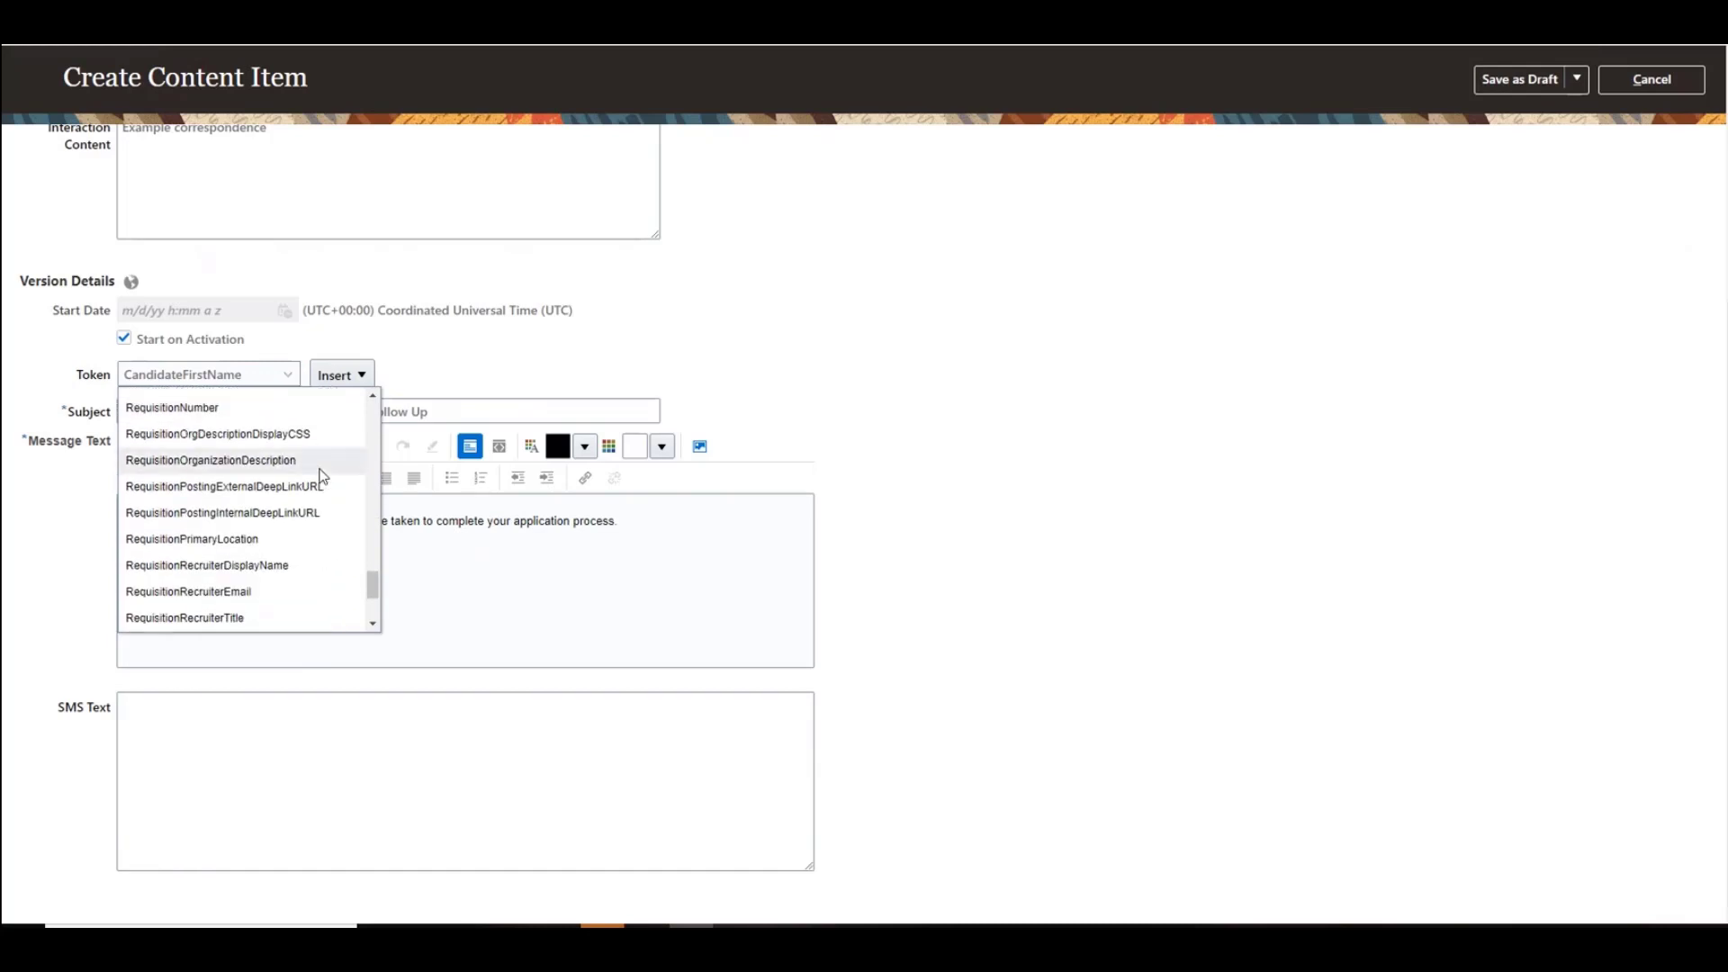
click(321, 565)
click(342, 374)
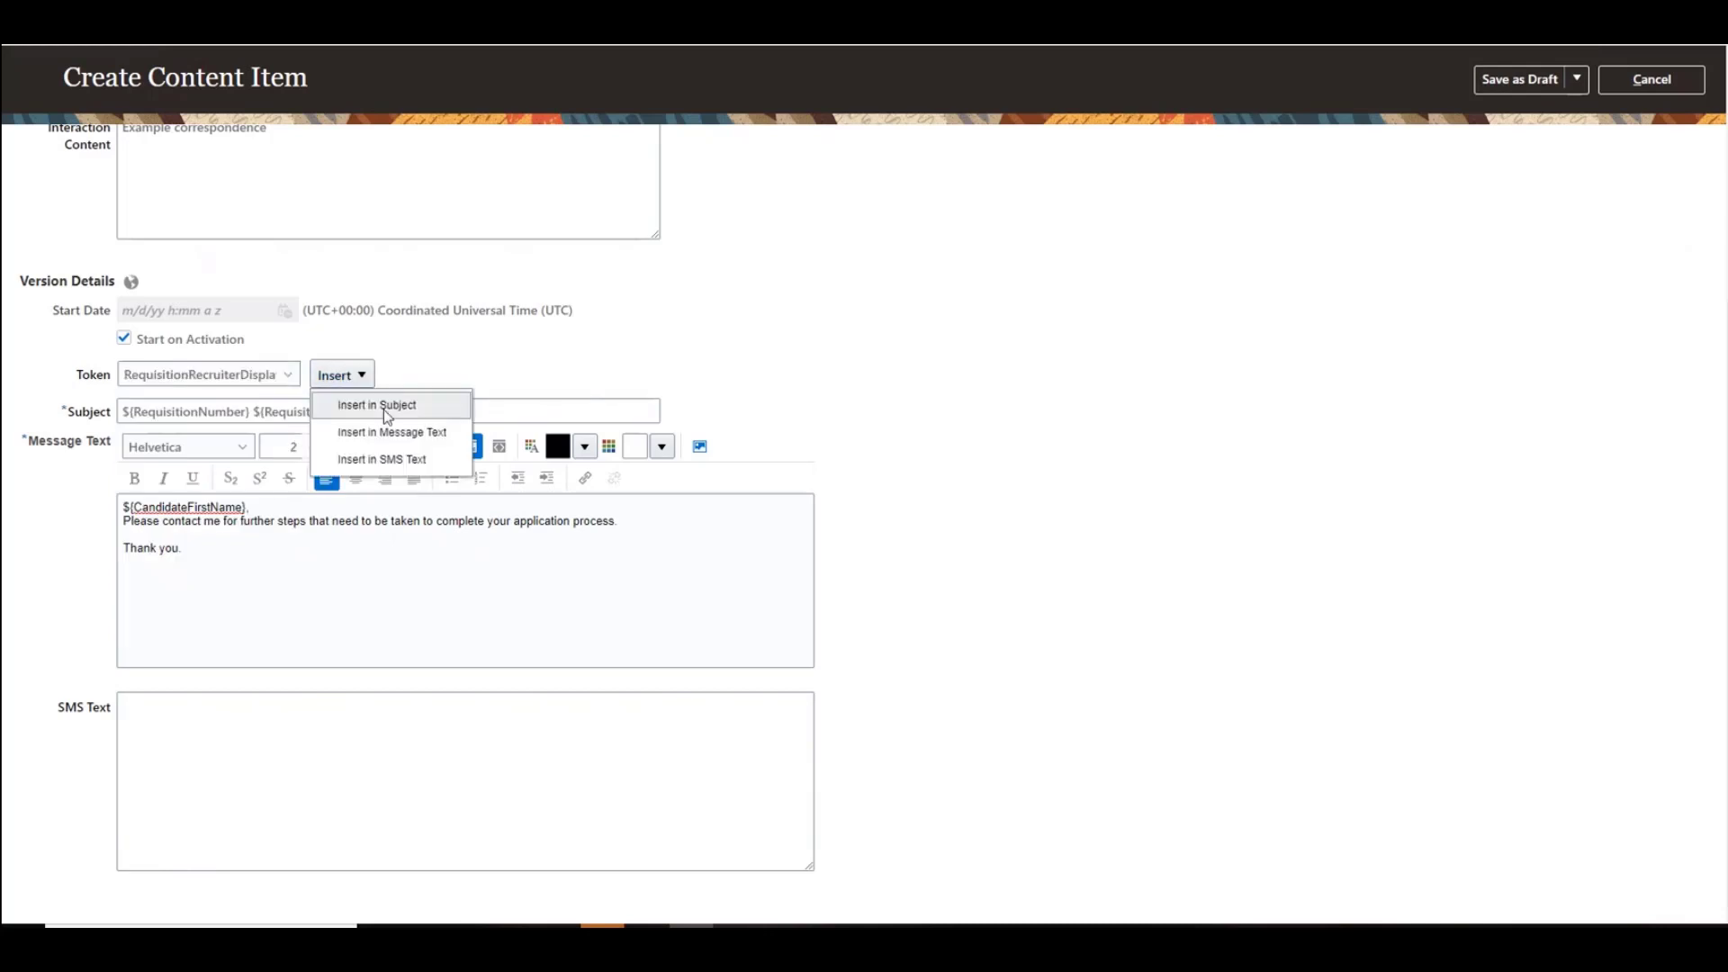
click(397, 434)
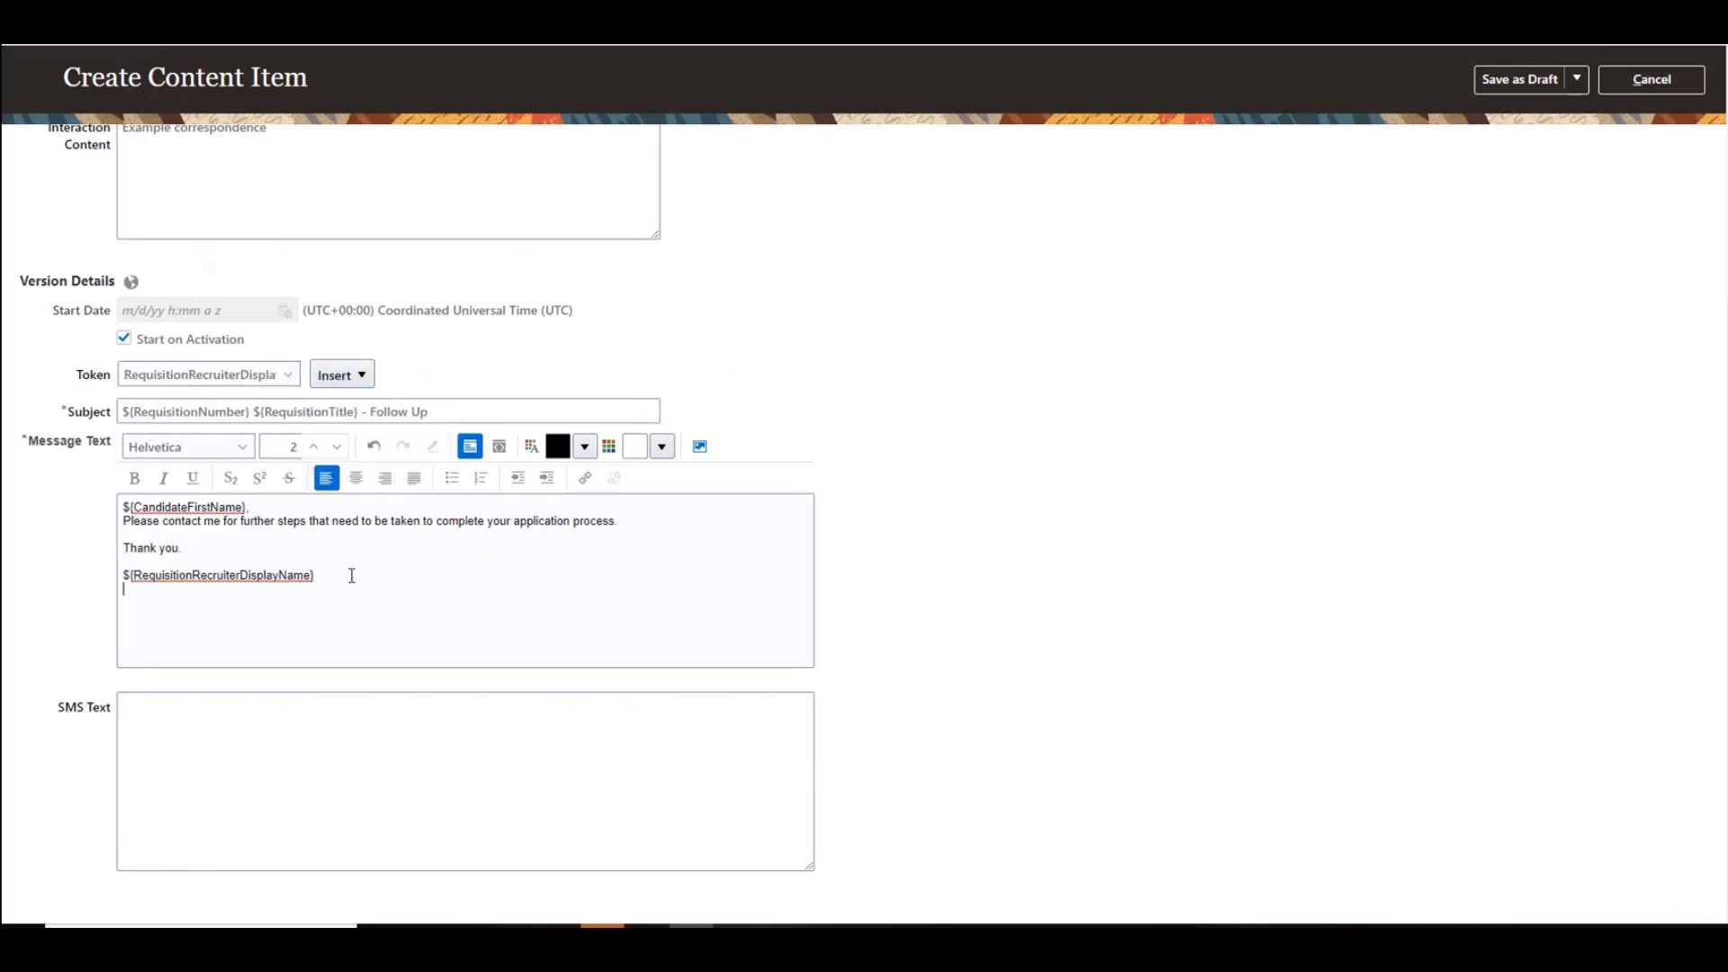
Step: Insert the RequisitionRecruiterWorkPhoneNumber token into the message text on the next line
click(288, 382)
scroll(309, 521, down, 2)
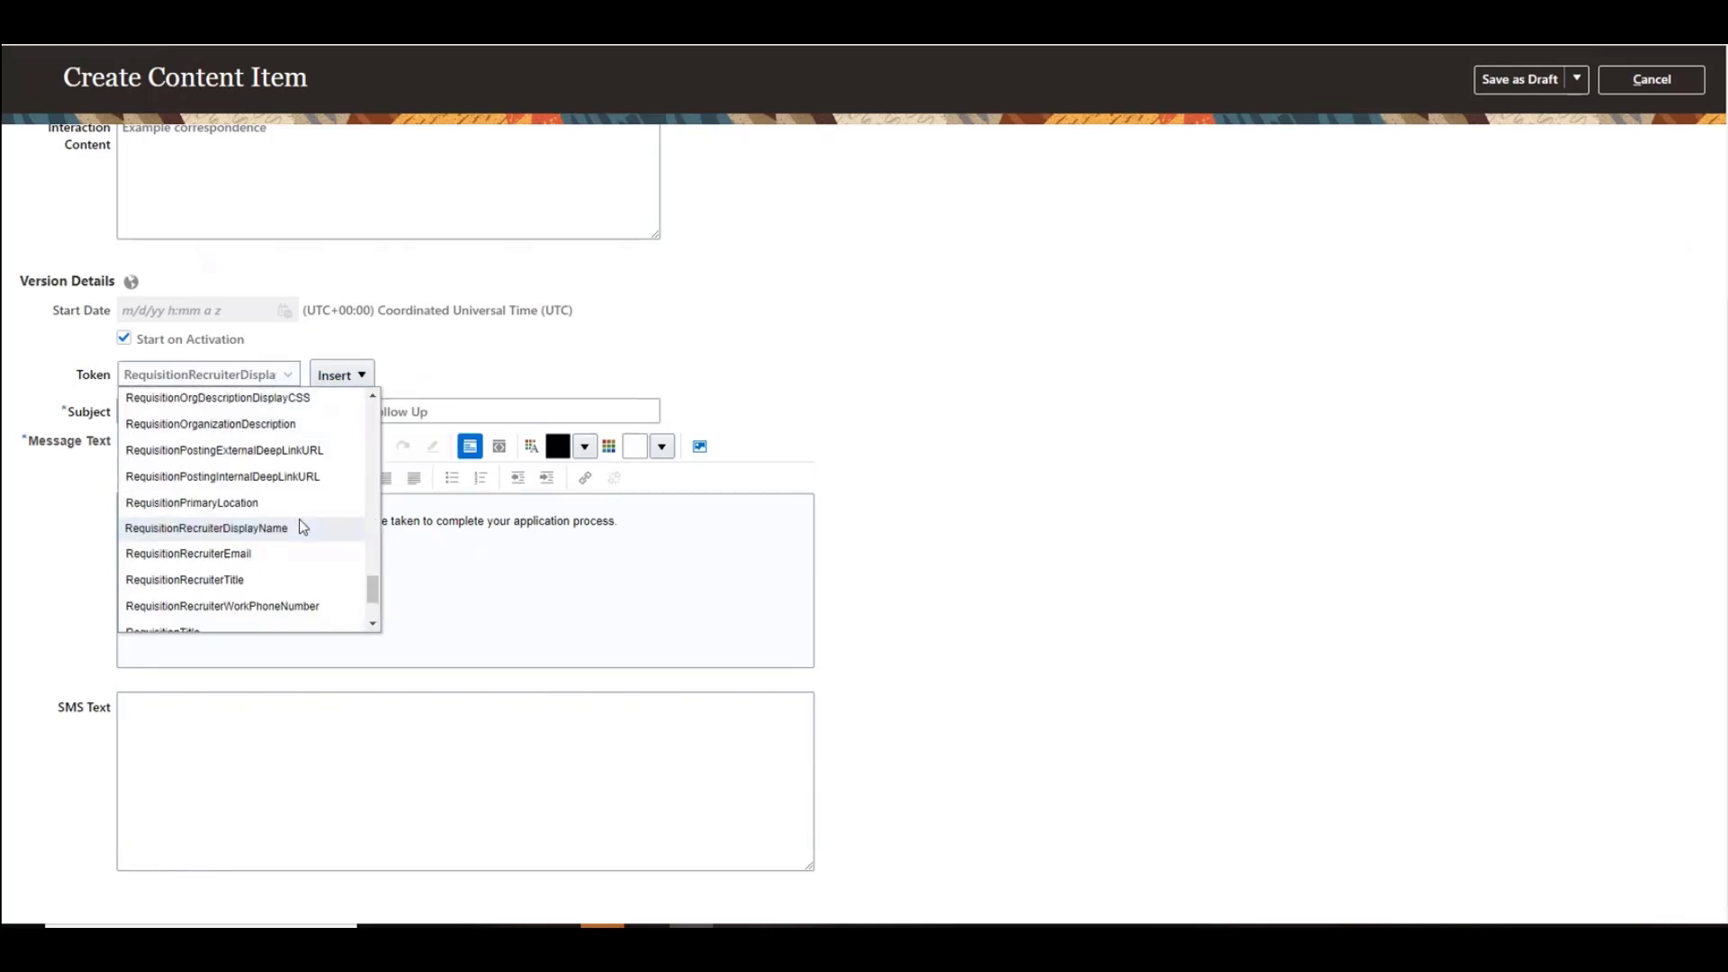
click(282, 605)
click(364, 376)
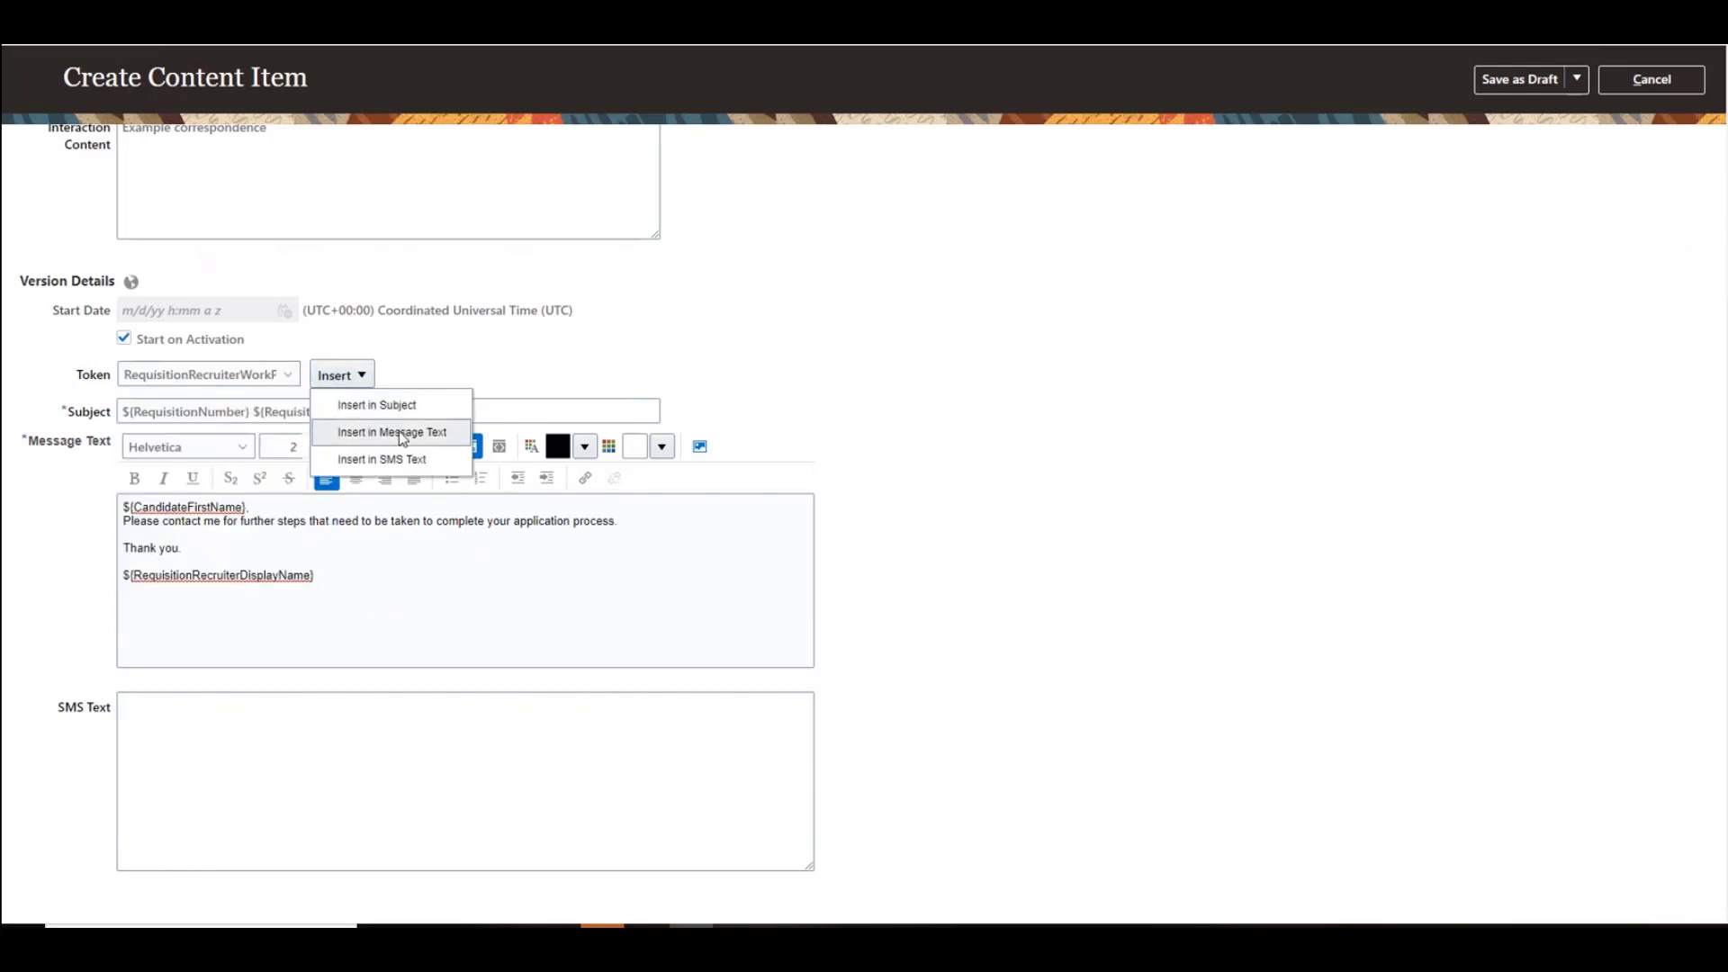
click(402, 433)
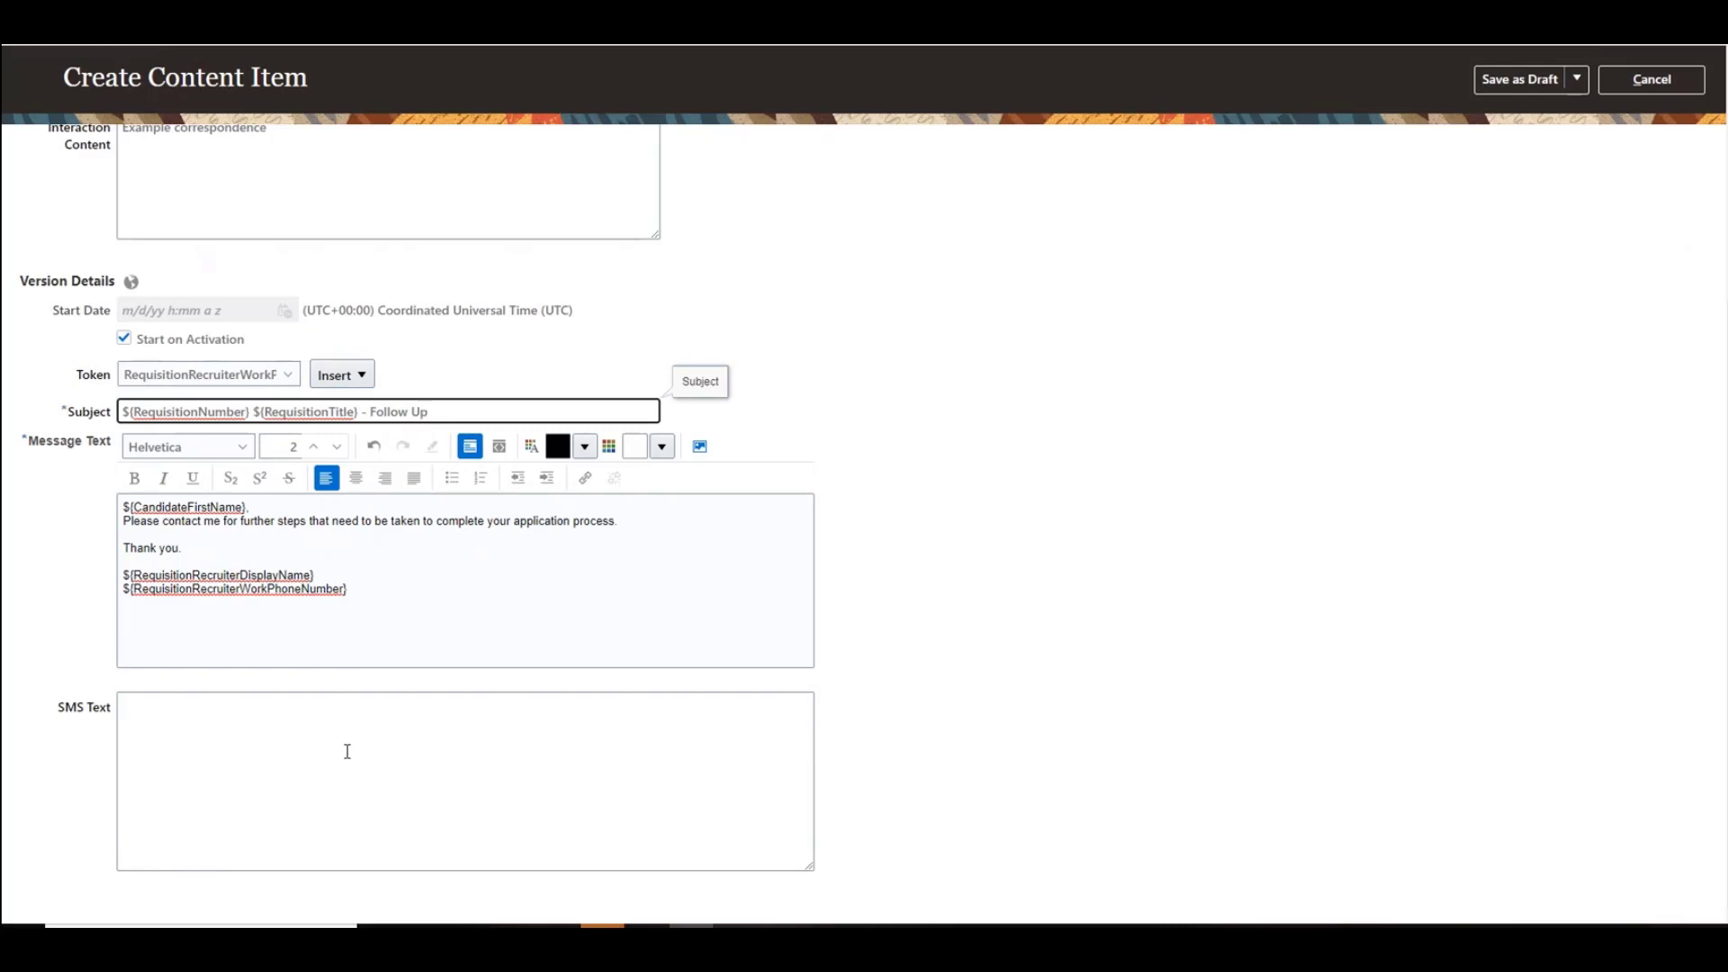
Step: Copy the greeting and first sentence of the message into the SMS text as a single line
click(148, 717)
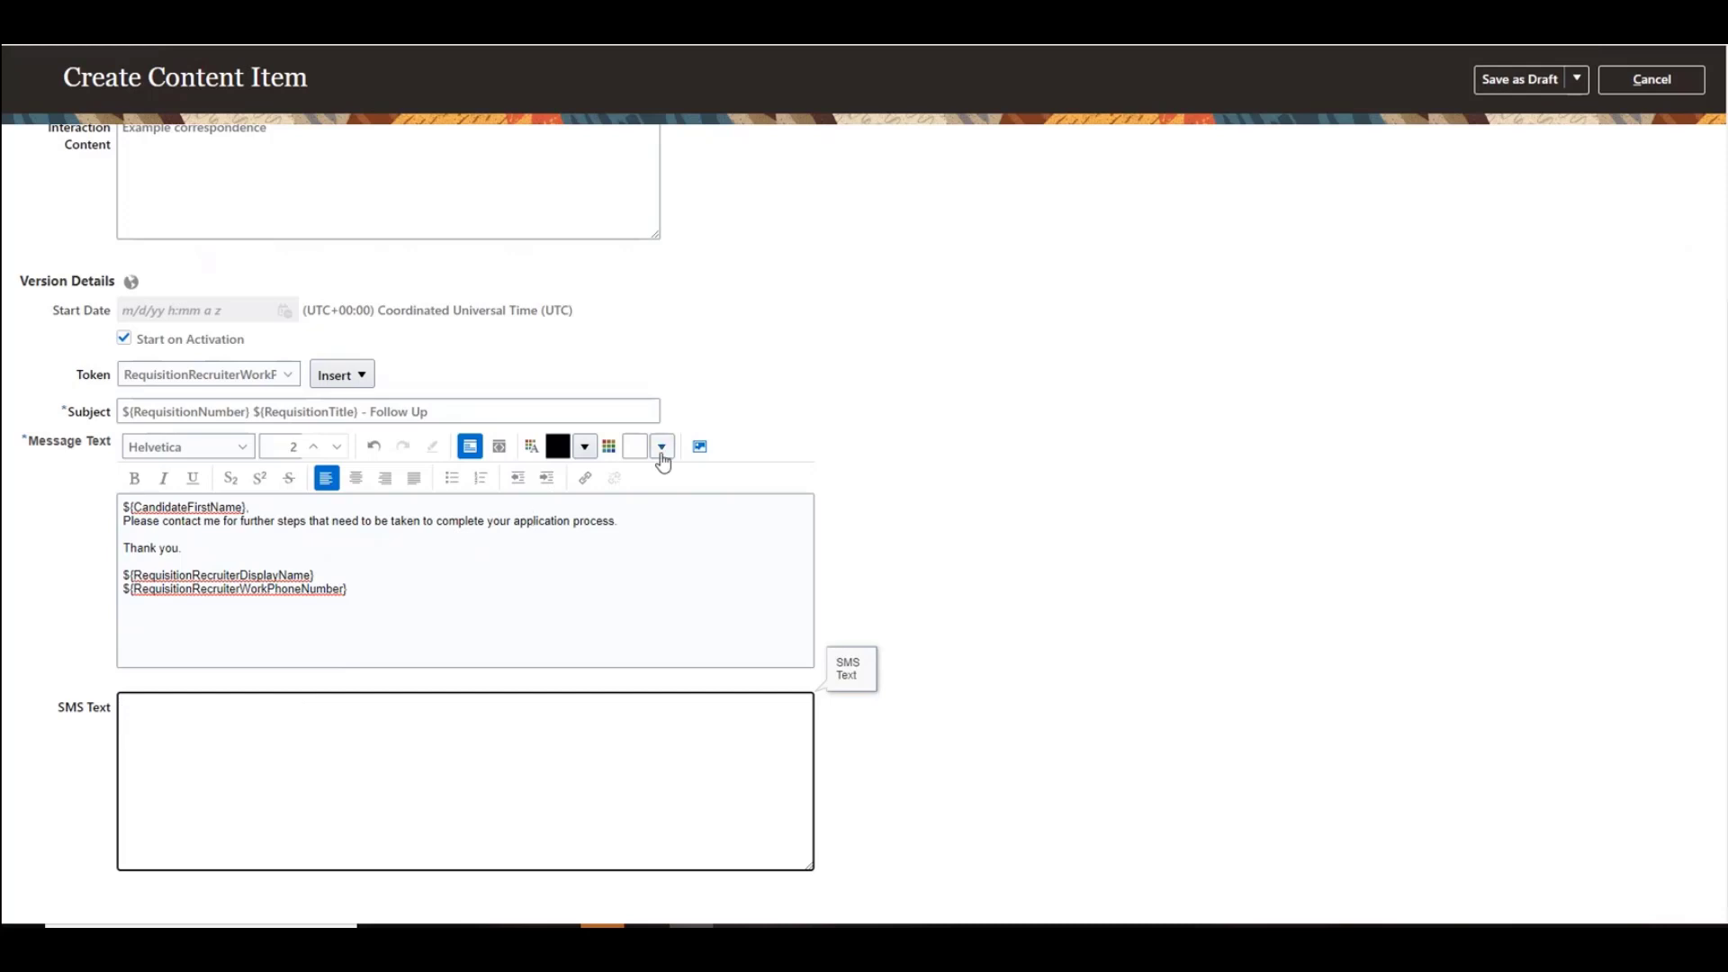
drag(638, 523, 182, 525)
click(647, 545)
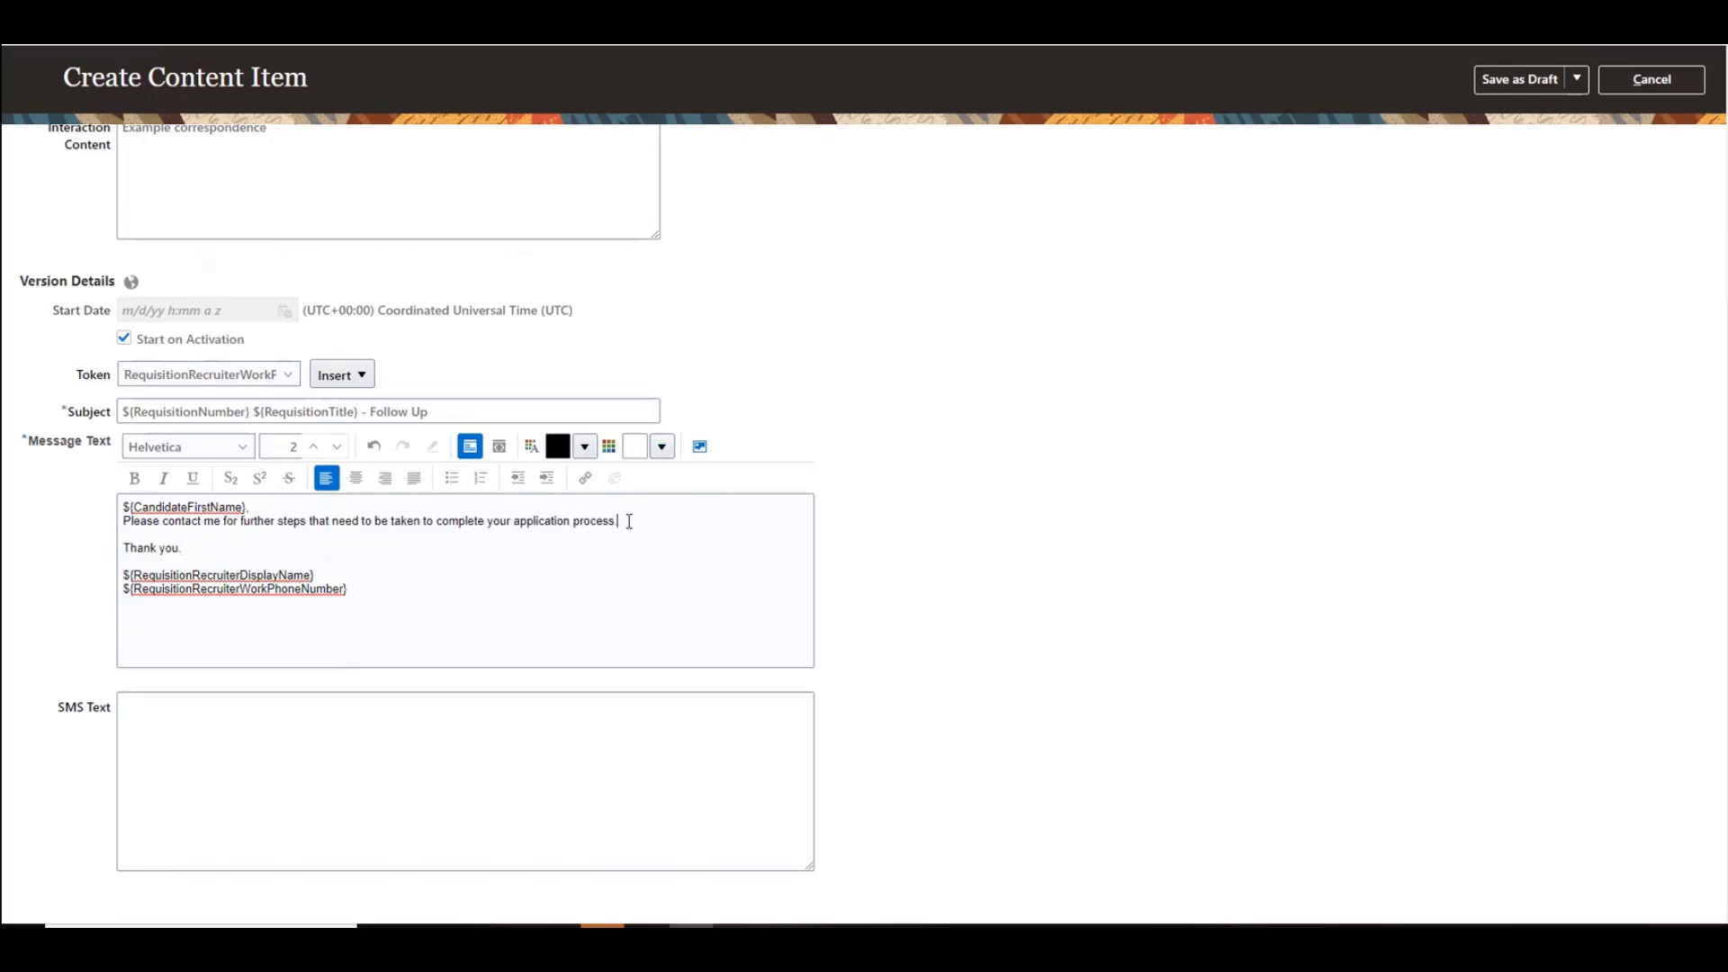
drag(624, 522, 117, 511)
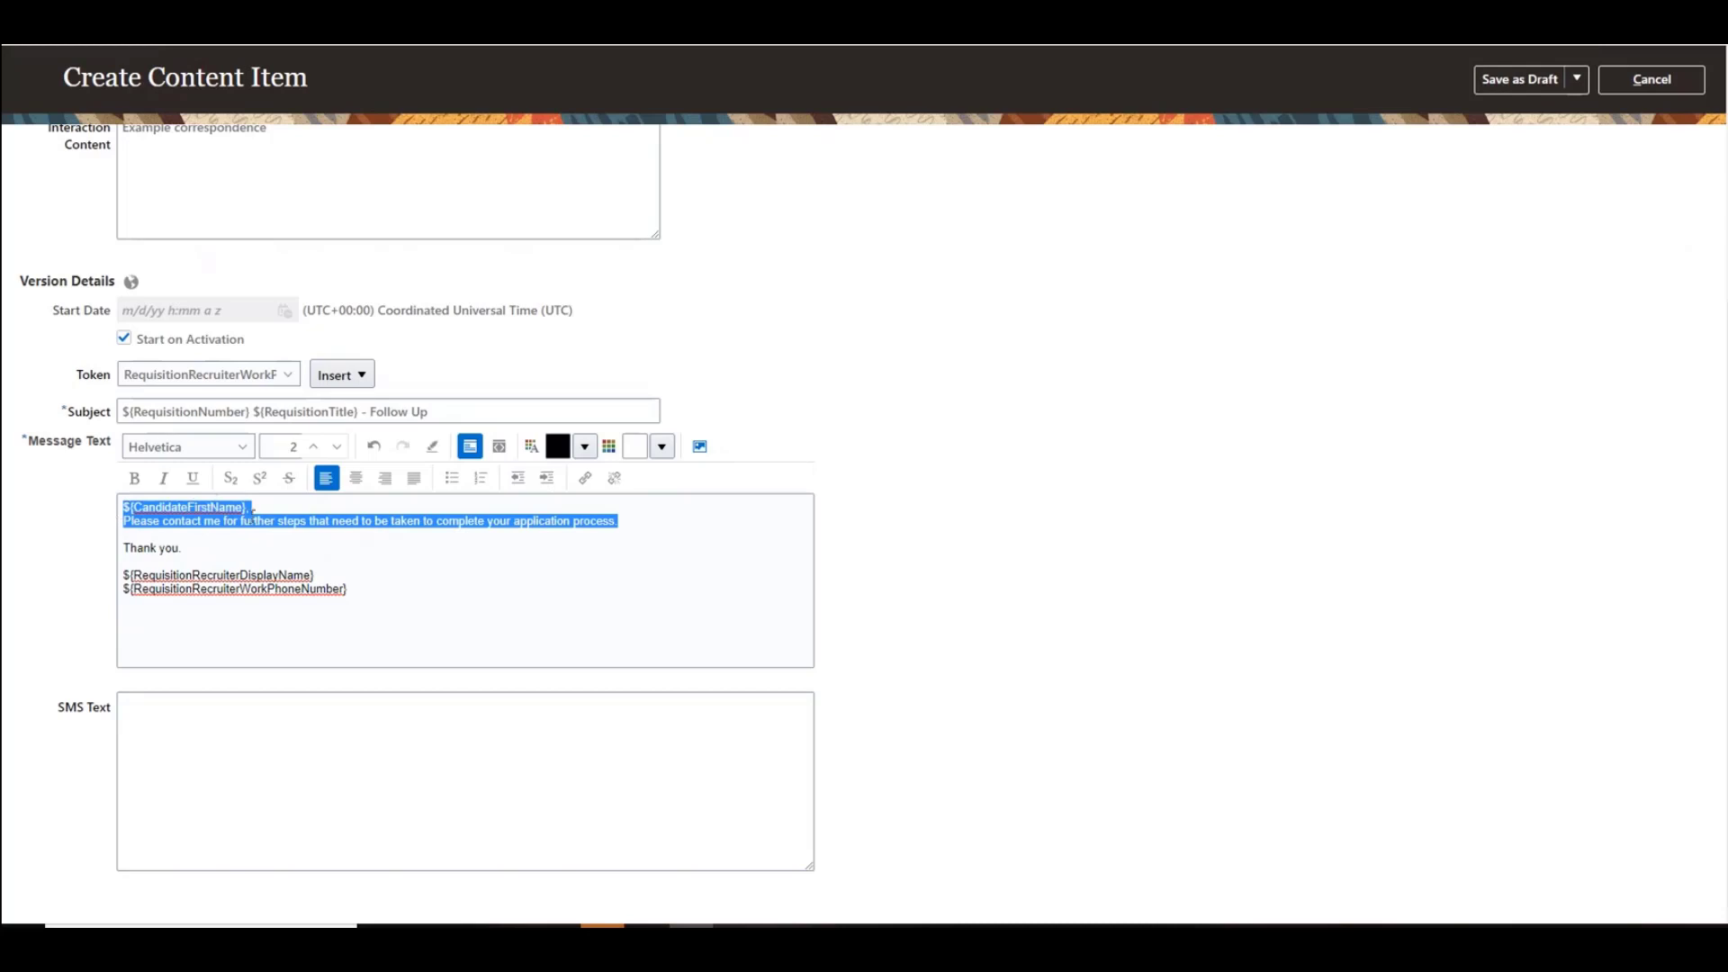
key(ctrl+c)
click(185, 718)
key(ctrl+v)
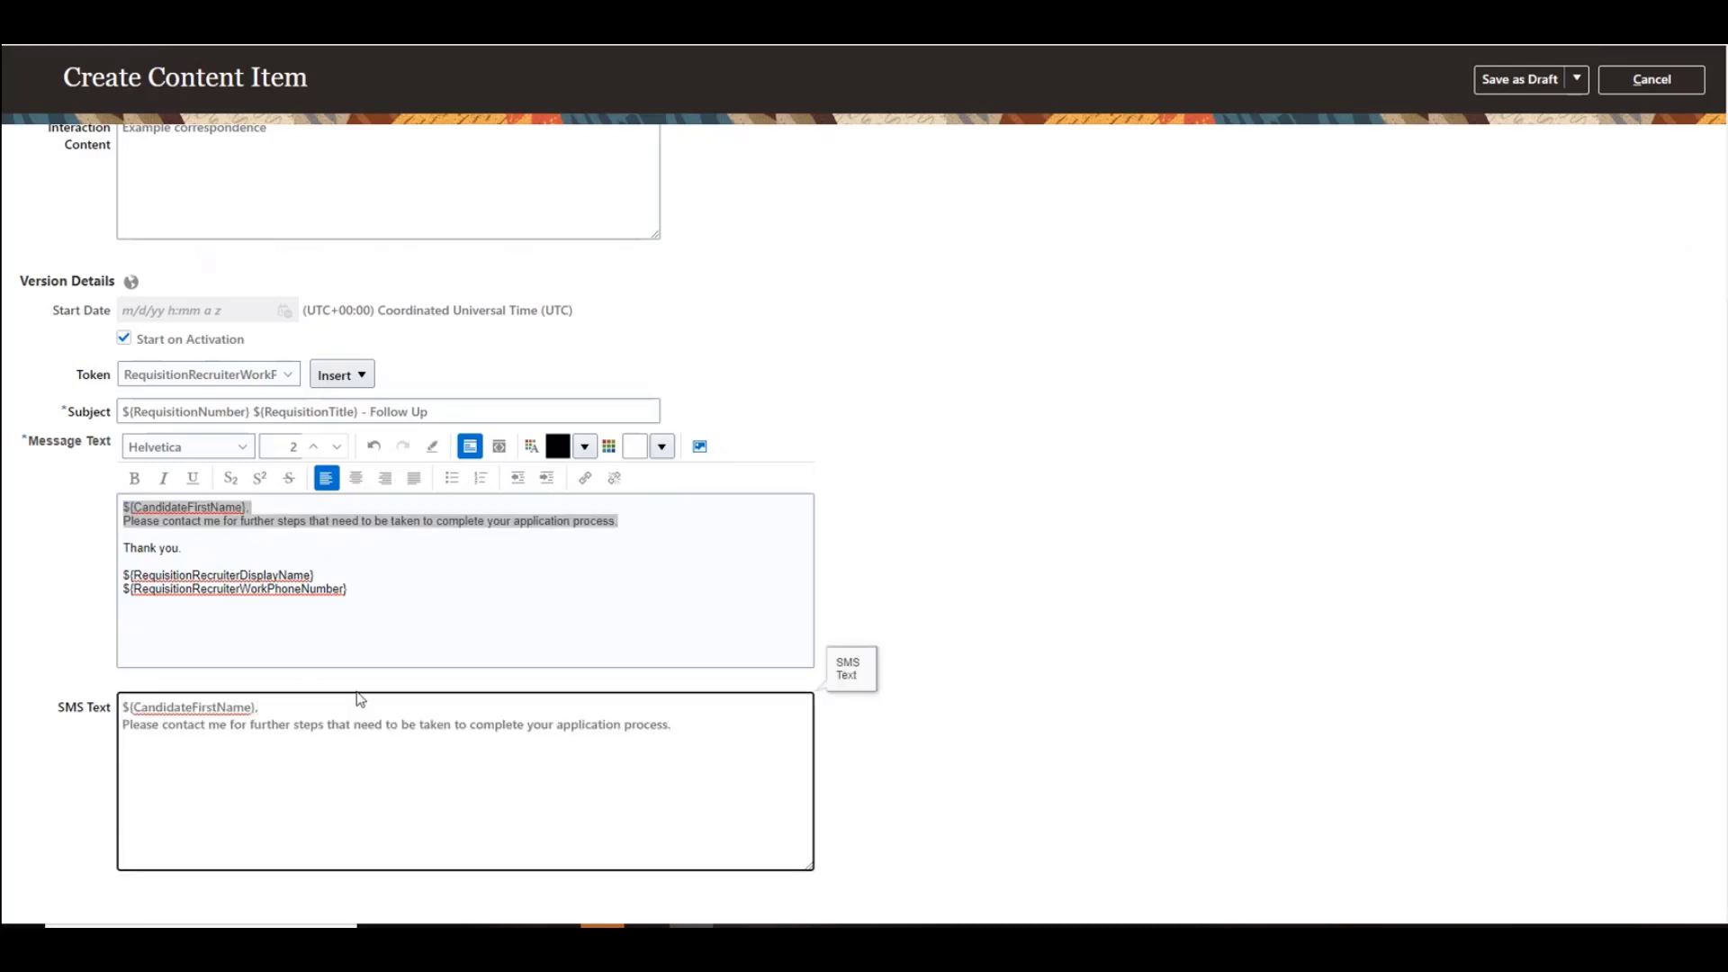
key(BackSpace)
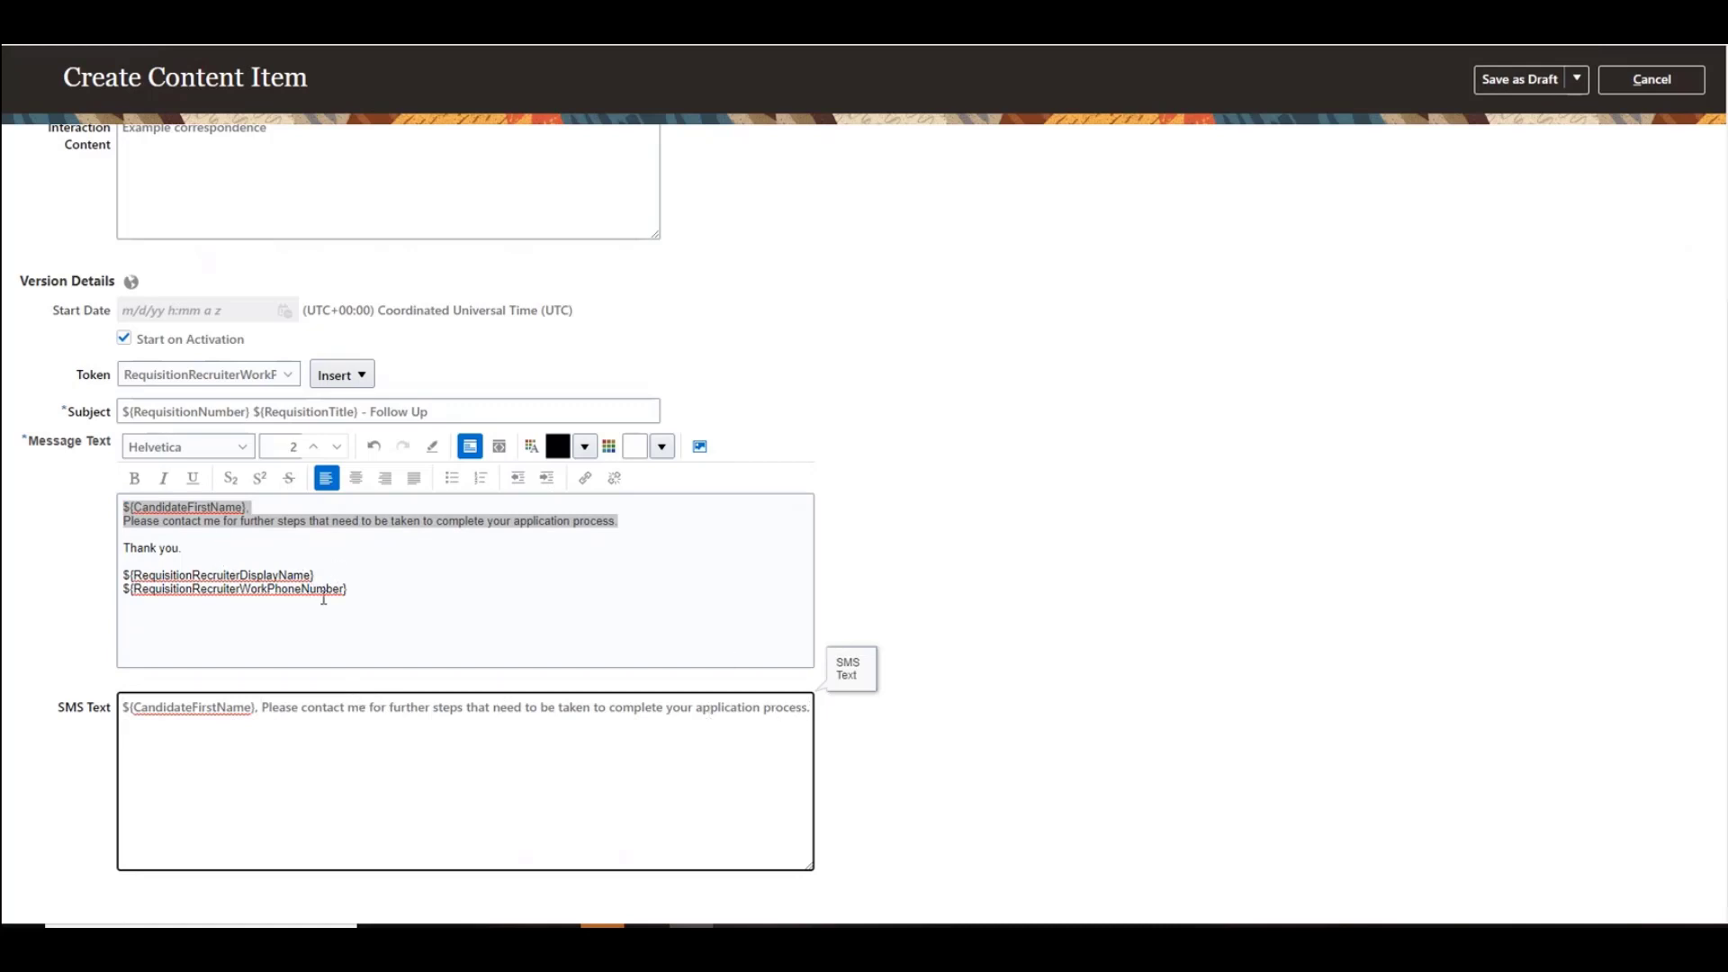
Step: Append the thank-you line and both recruiter tokens to the SMS text, joining everything onto continuous lines
drag(351, 589, 94, 558)
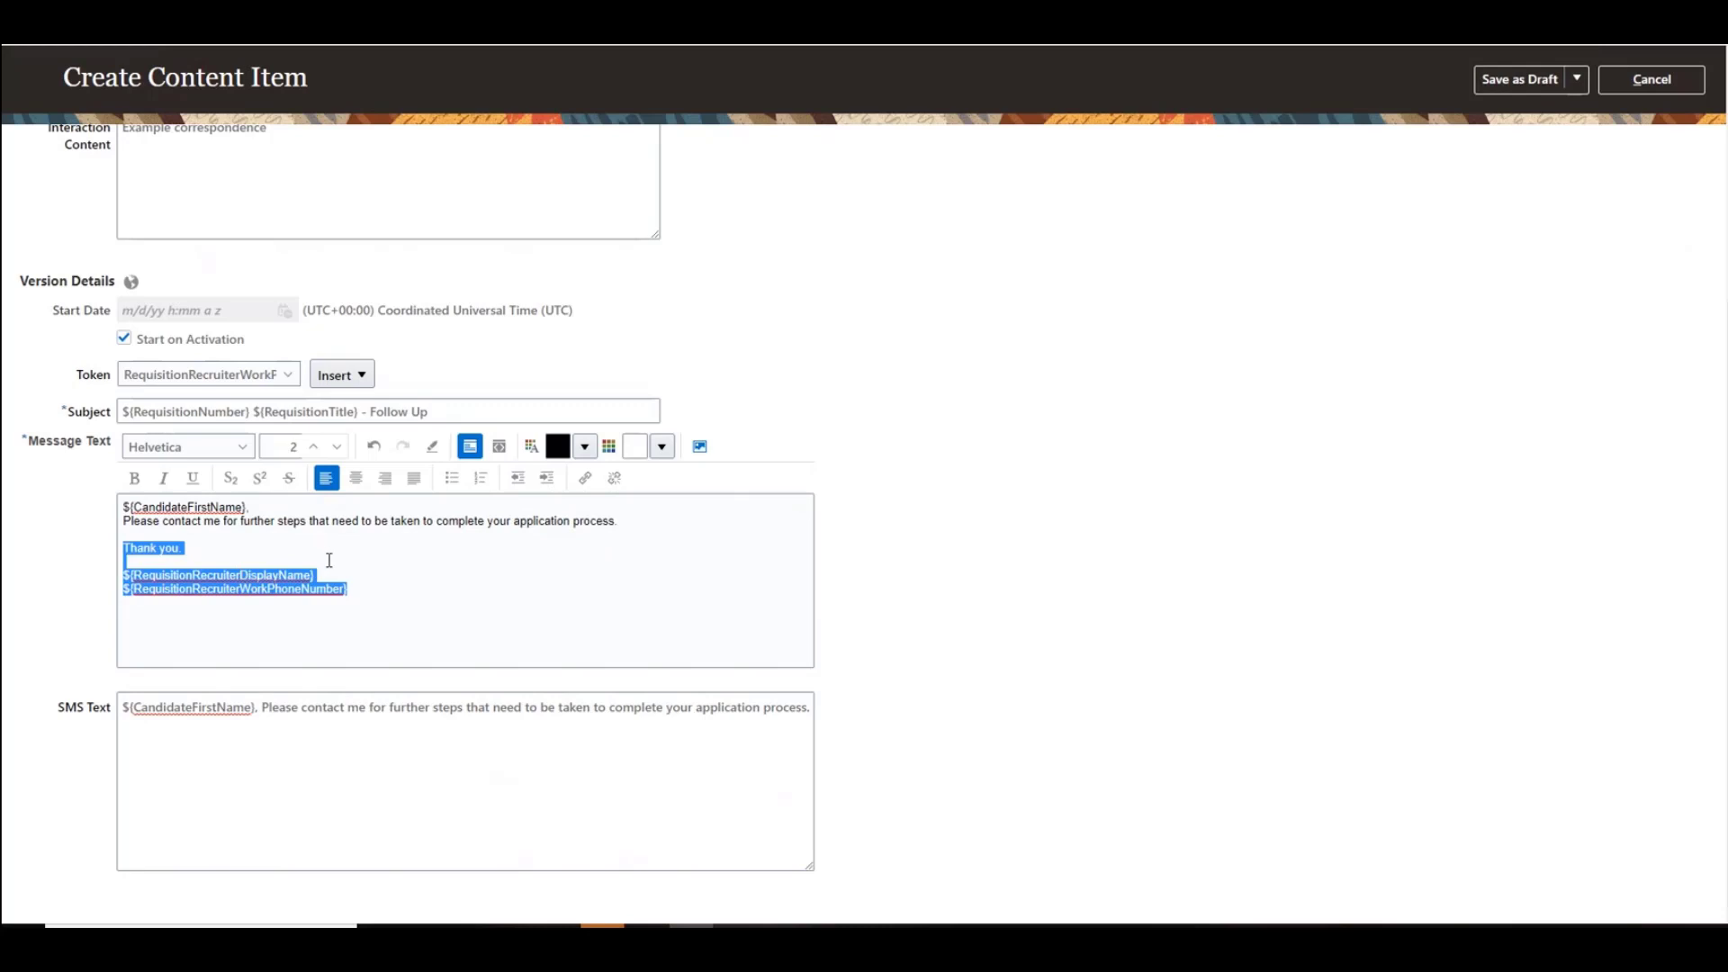
click(813, 711)
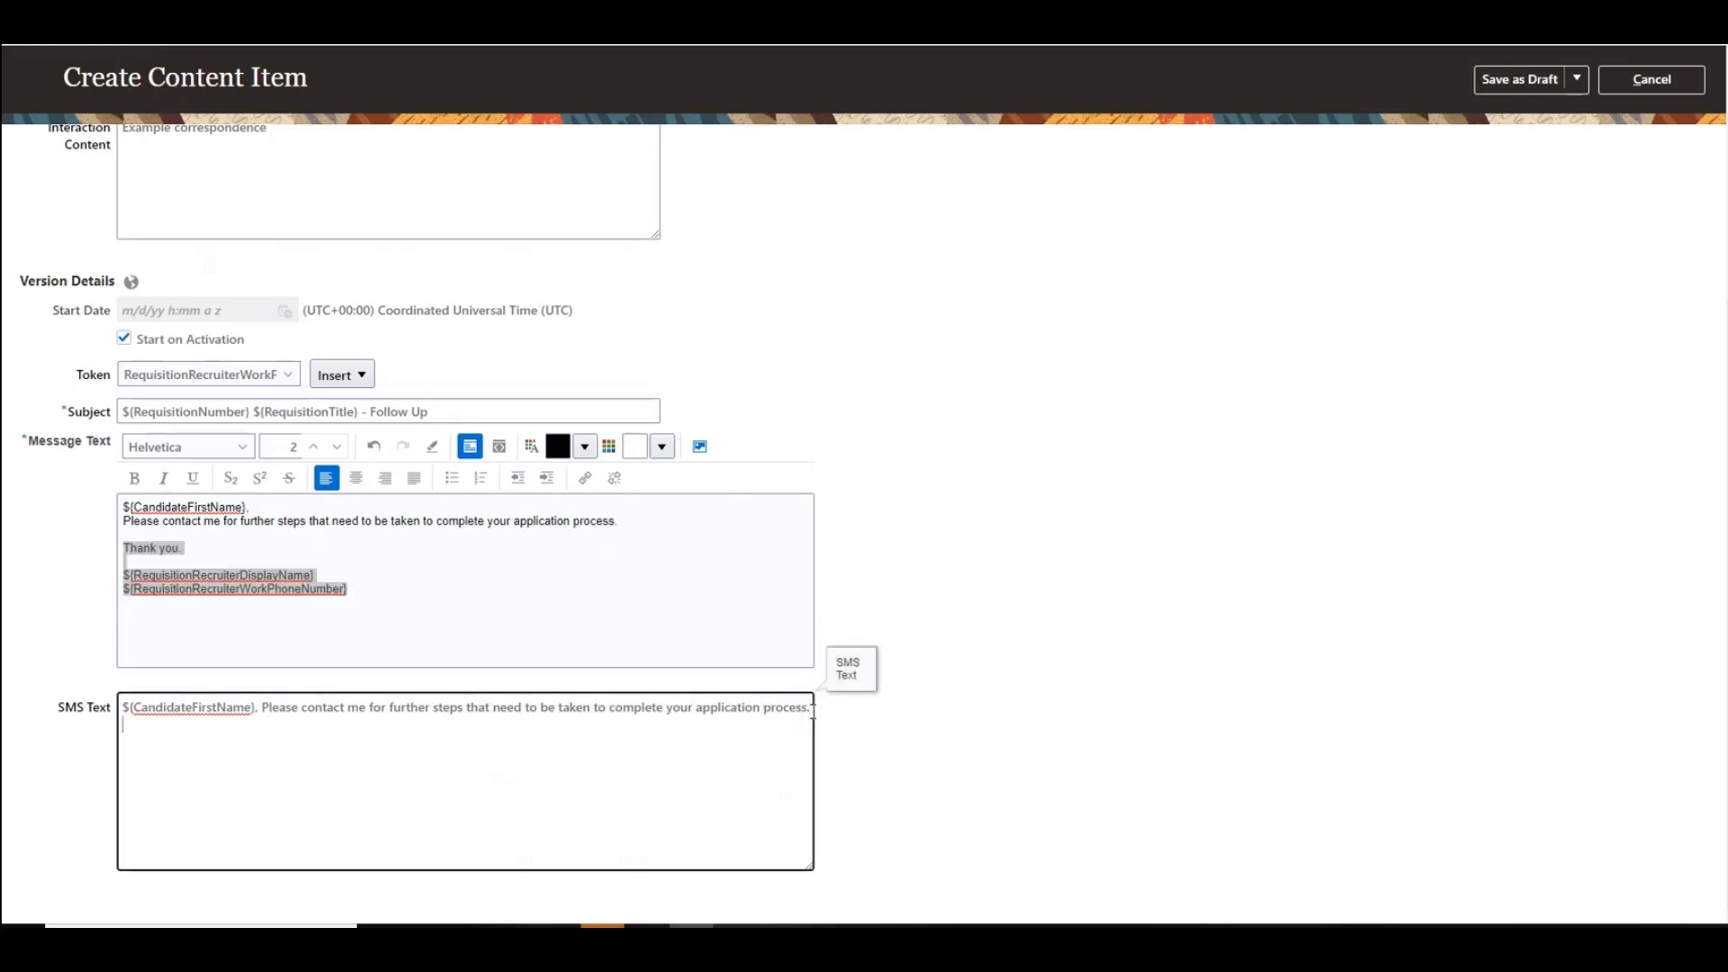
key(ctrl+v)
click(253, 725)
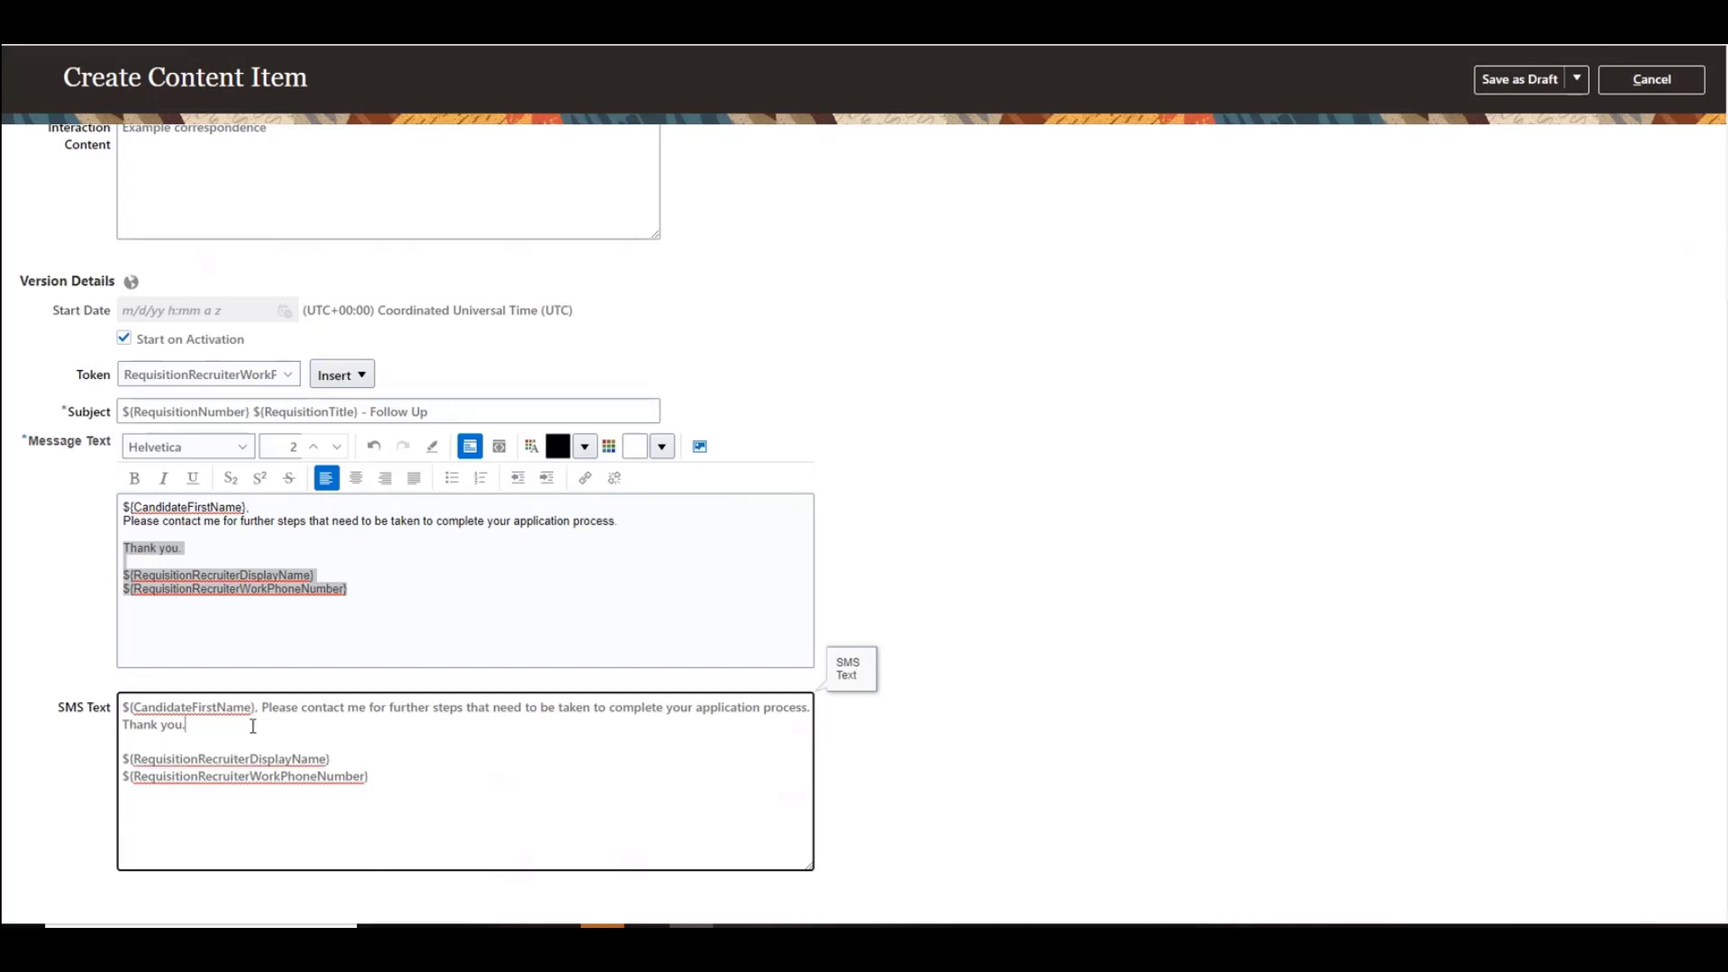
key(Delete)
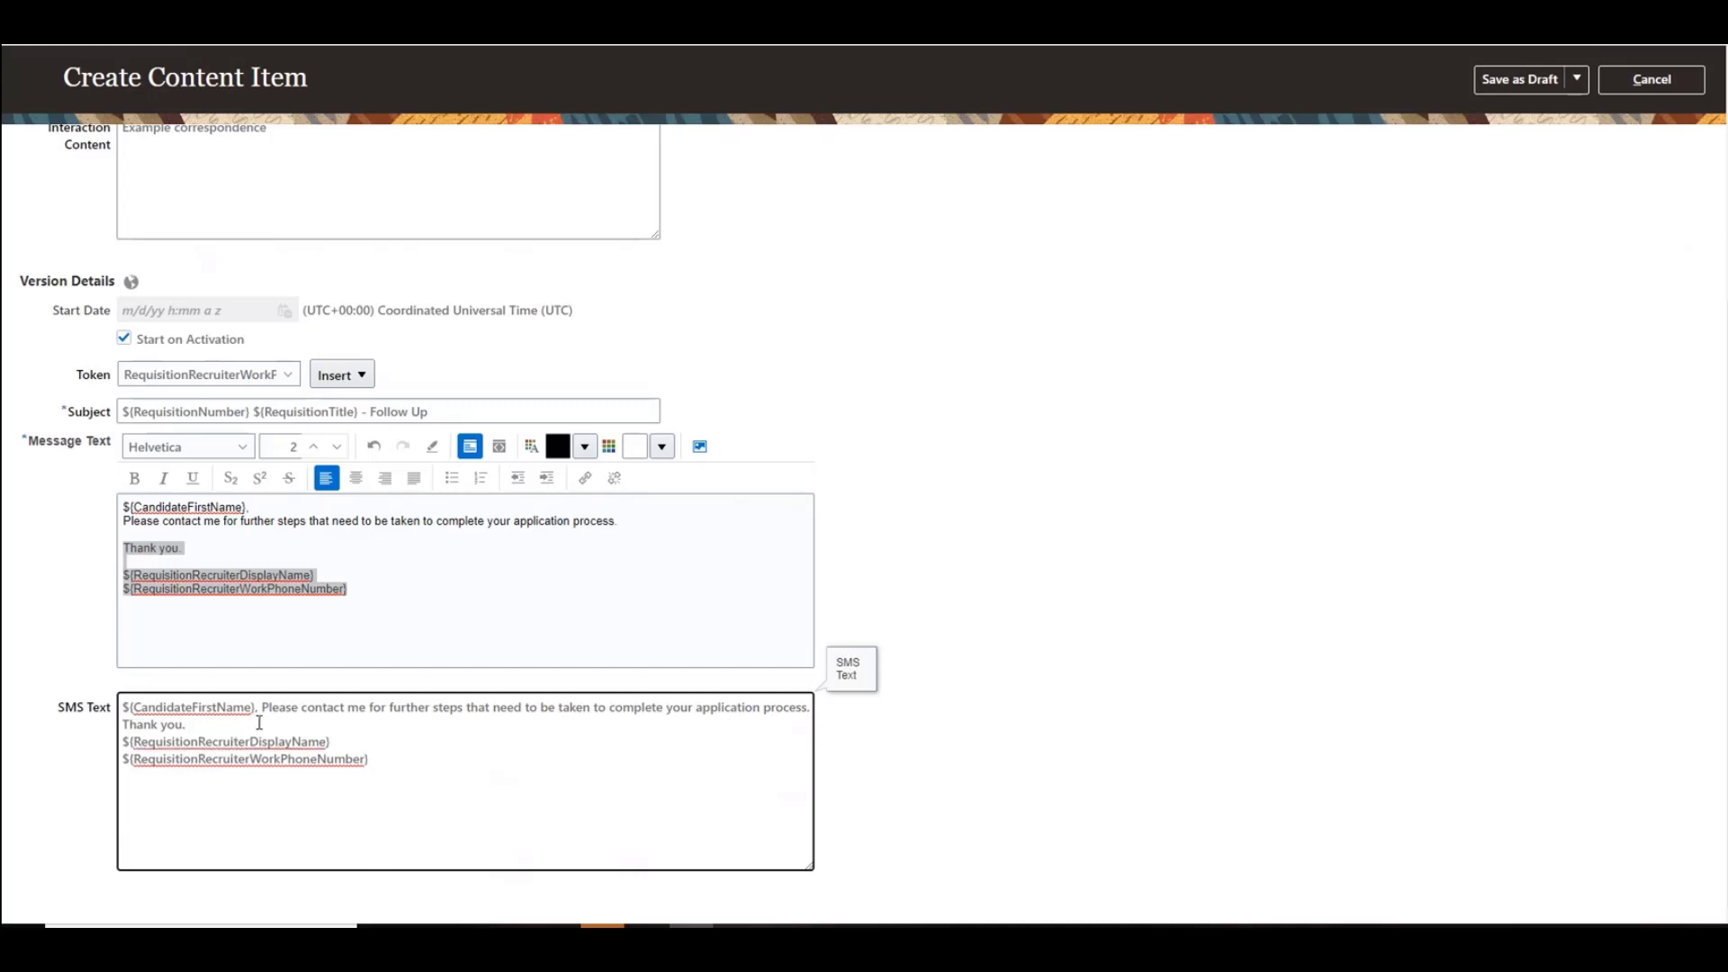
key(Delete)
click(428, 723)
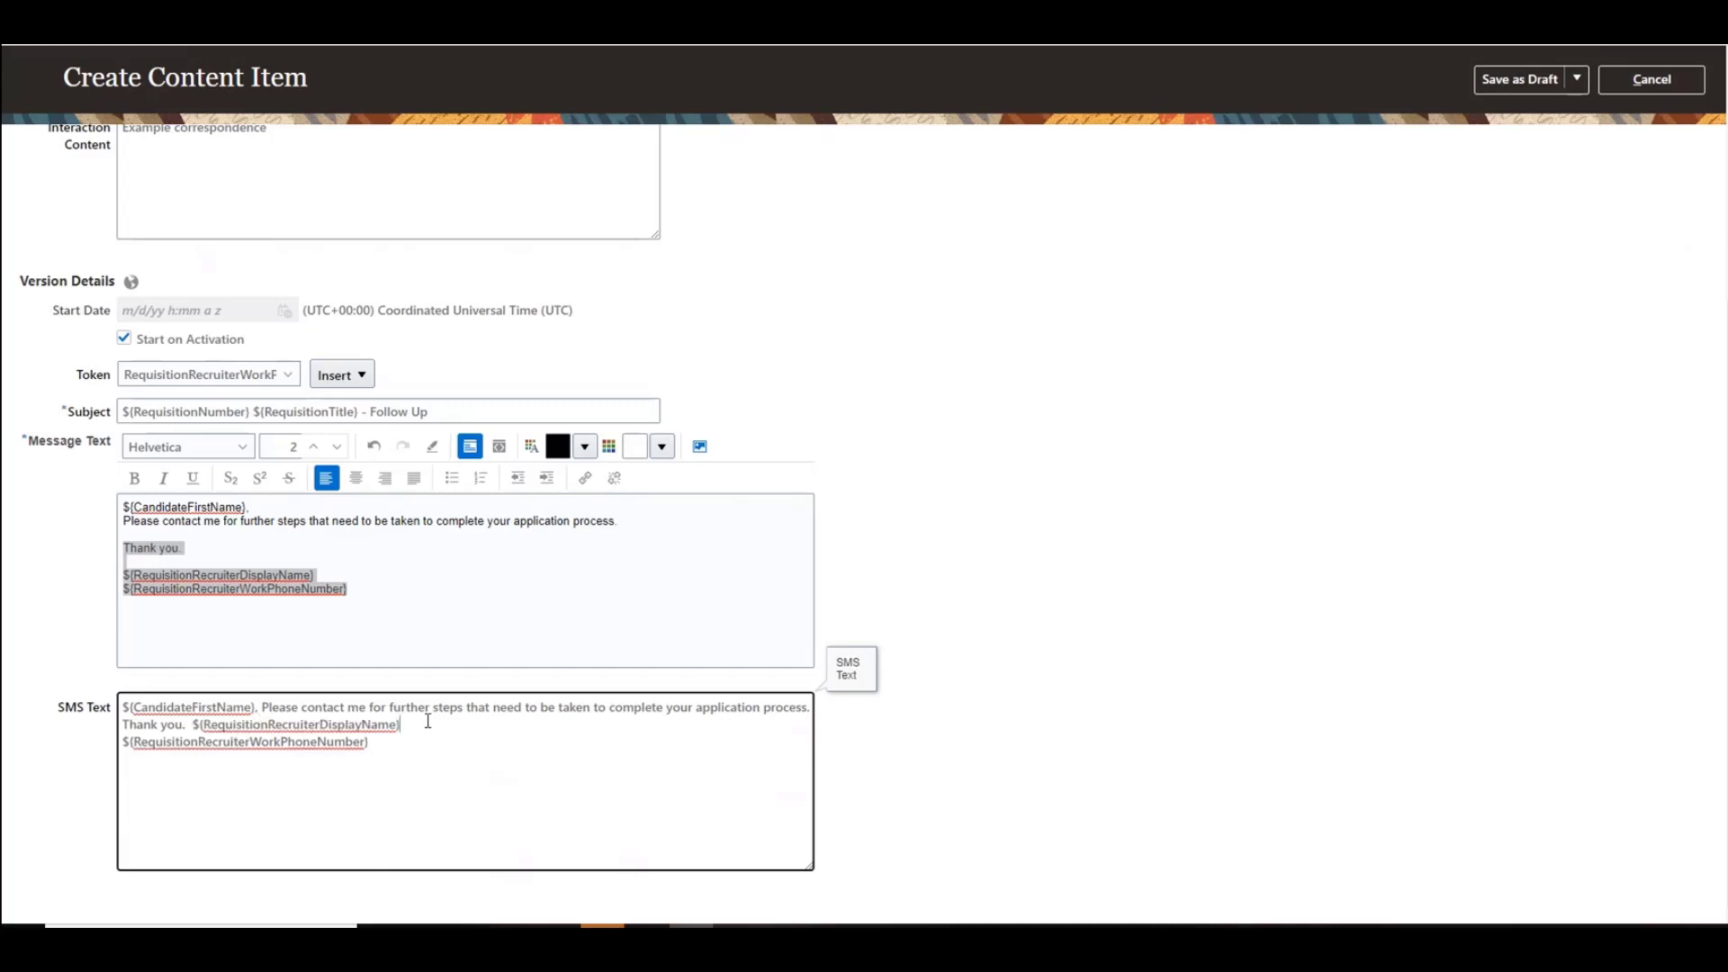
key(Delete)
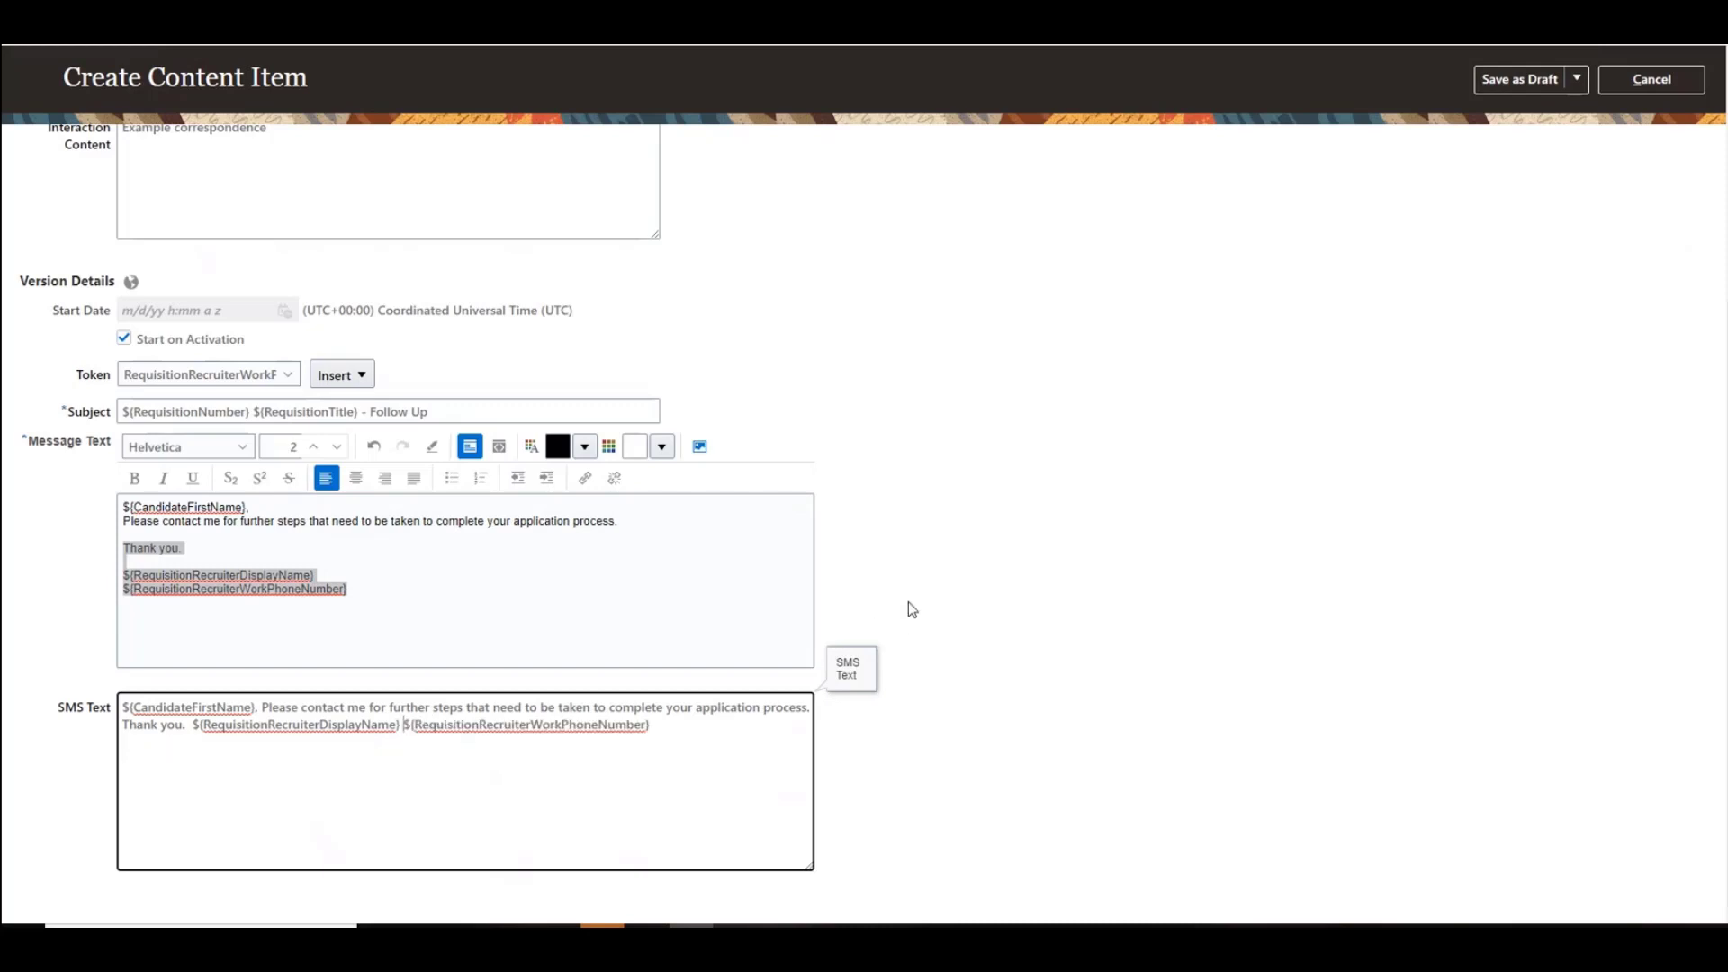
Step: Save and activate the content item
scroll(1083, 482, up, 1)
scroll(1083, 481, up, 3)
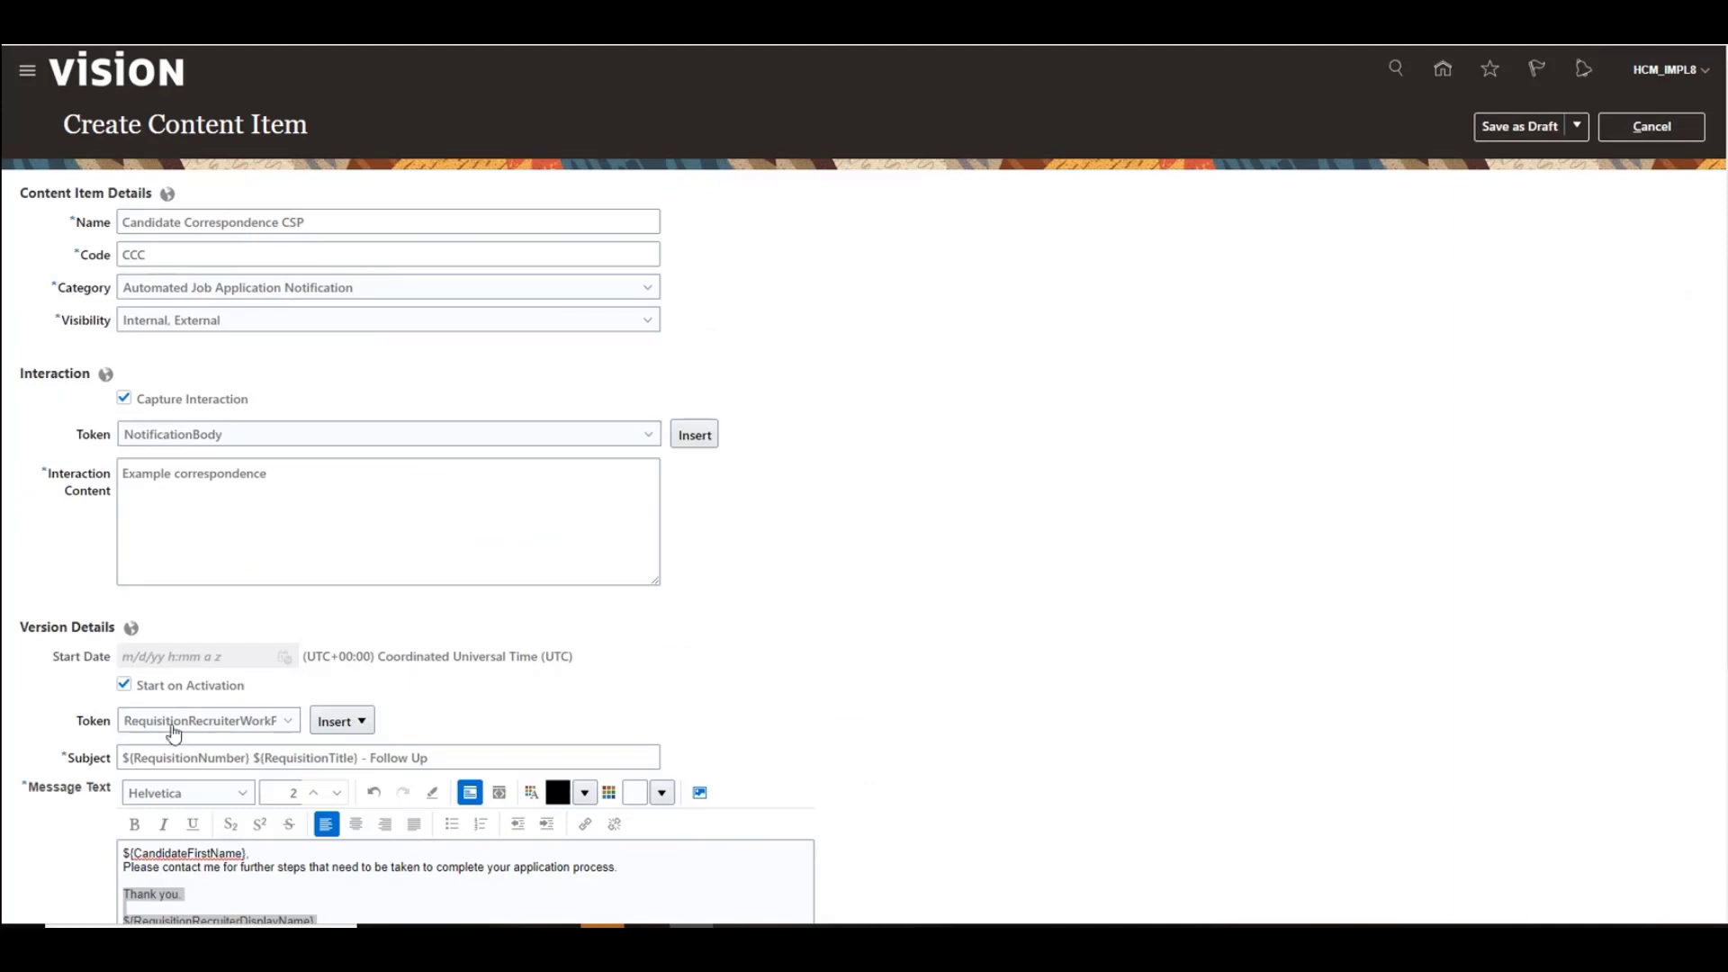
click(1577, 126)
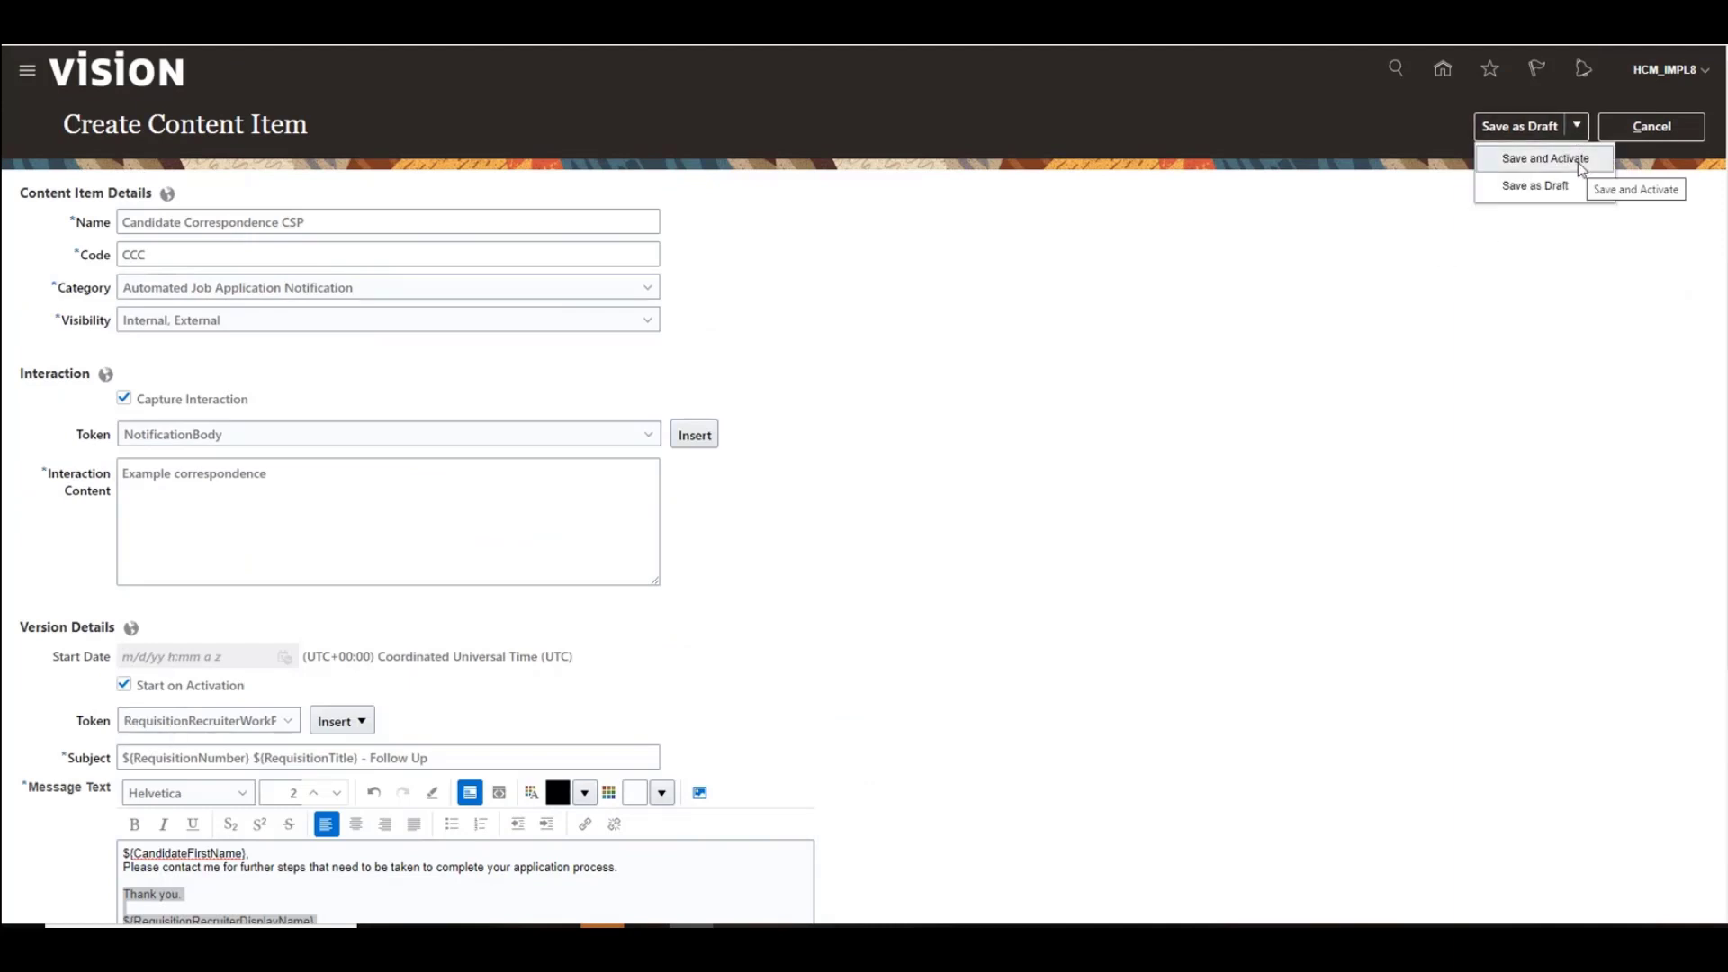
click(1579, 160)
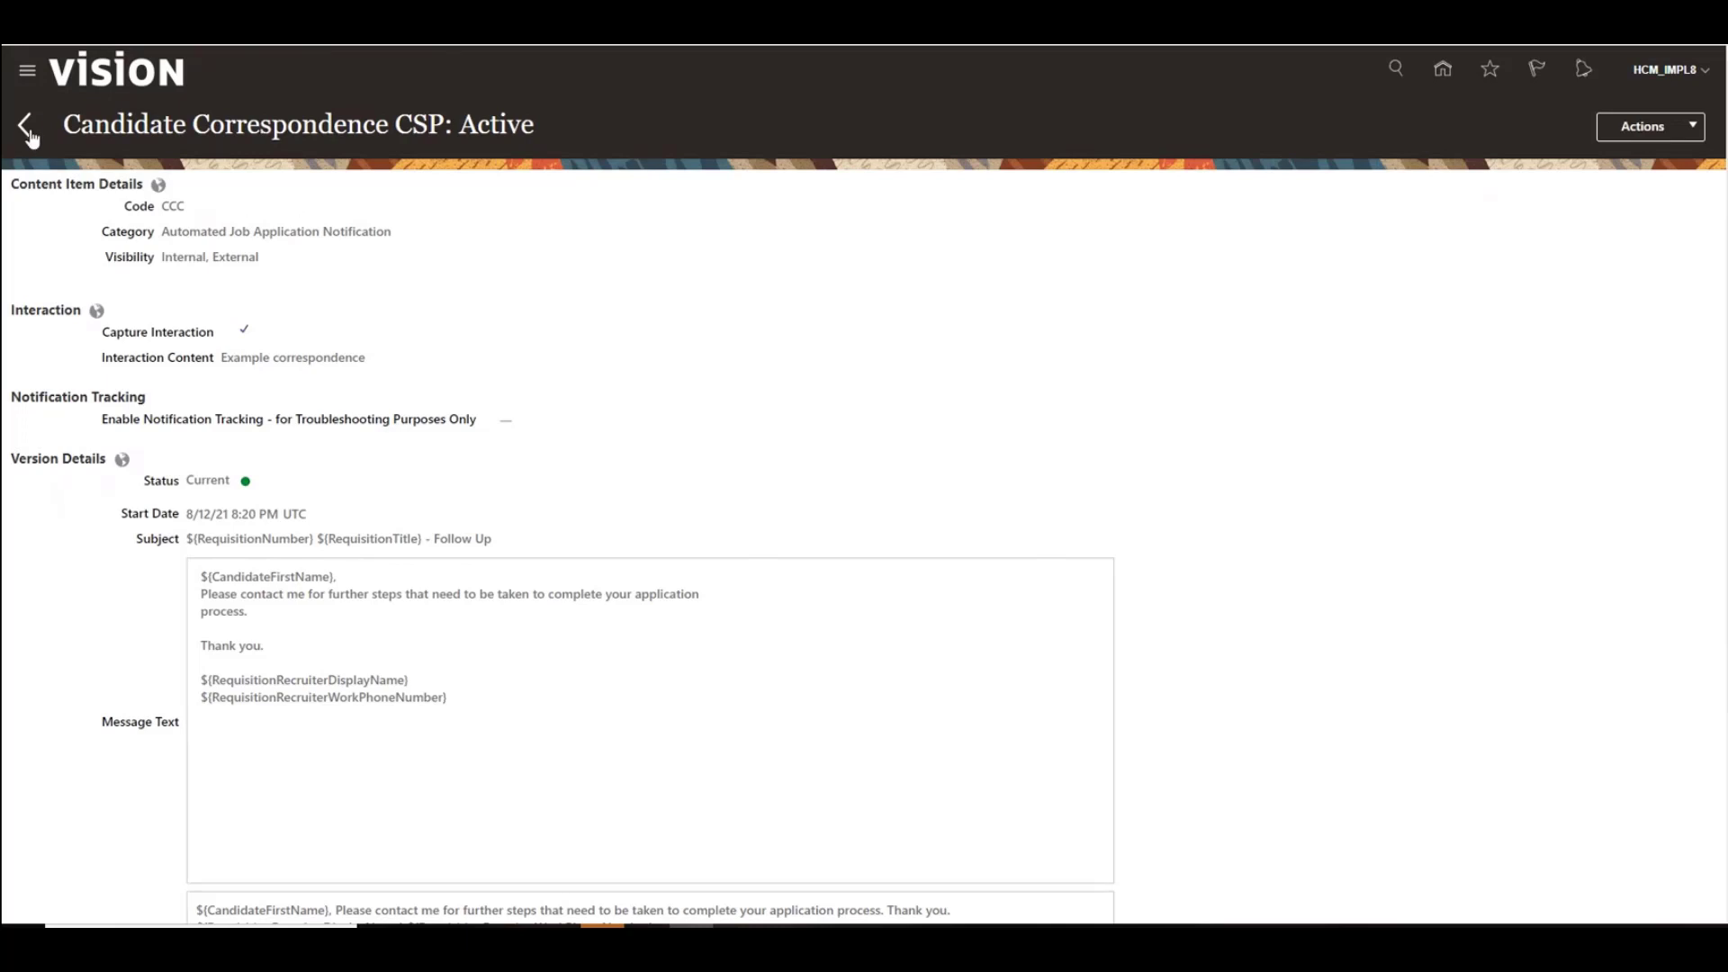
Step: Return to setup and open the Bypass Offer Candidate Selection Process from Candidate Selection Process Configuration under Candidate Job Applications
click(55, 145)
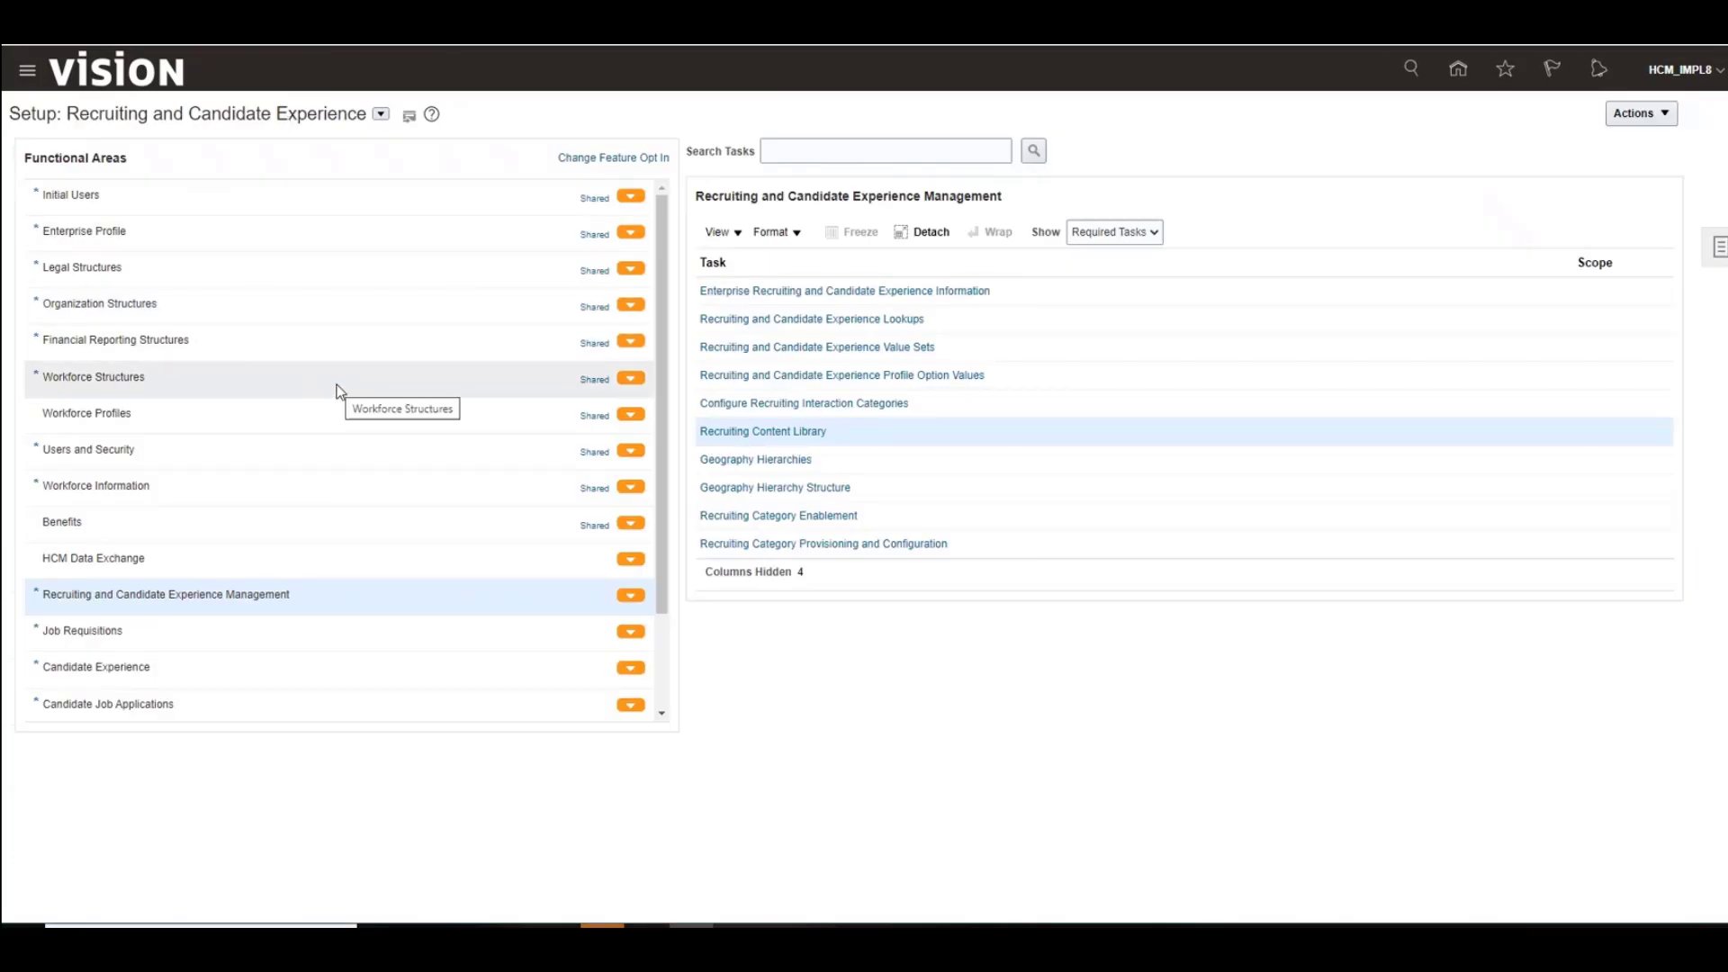
click(665, 717)
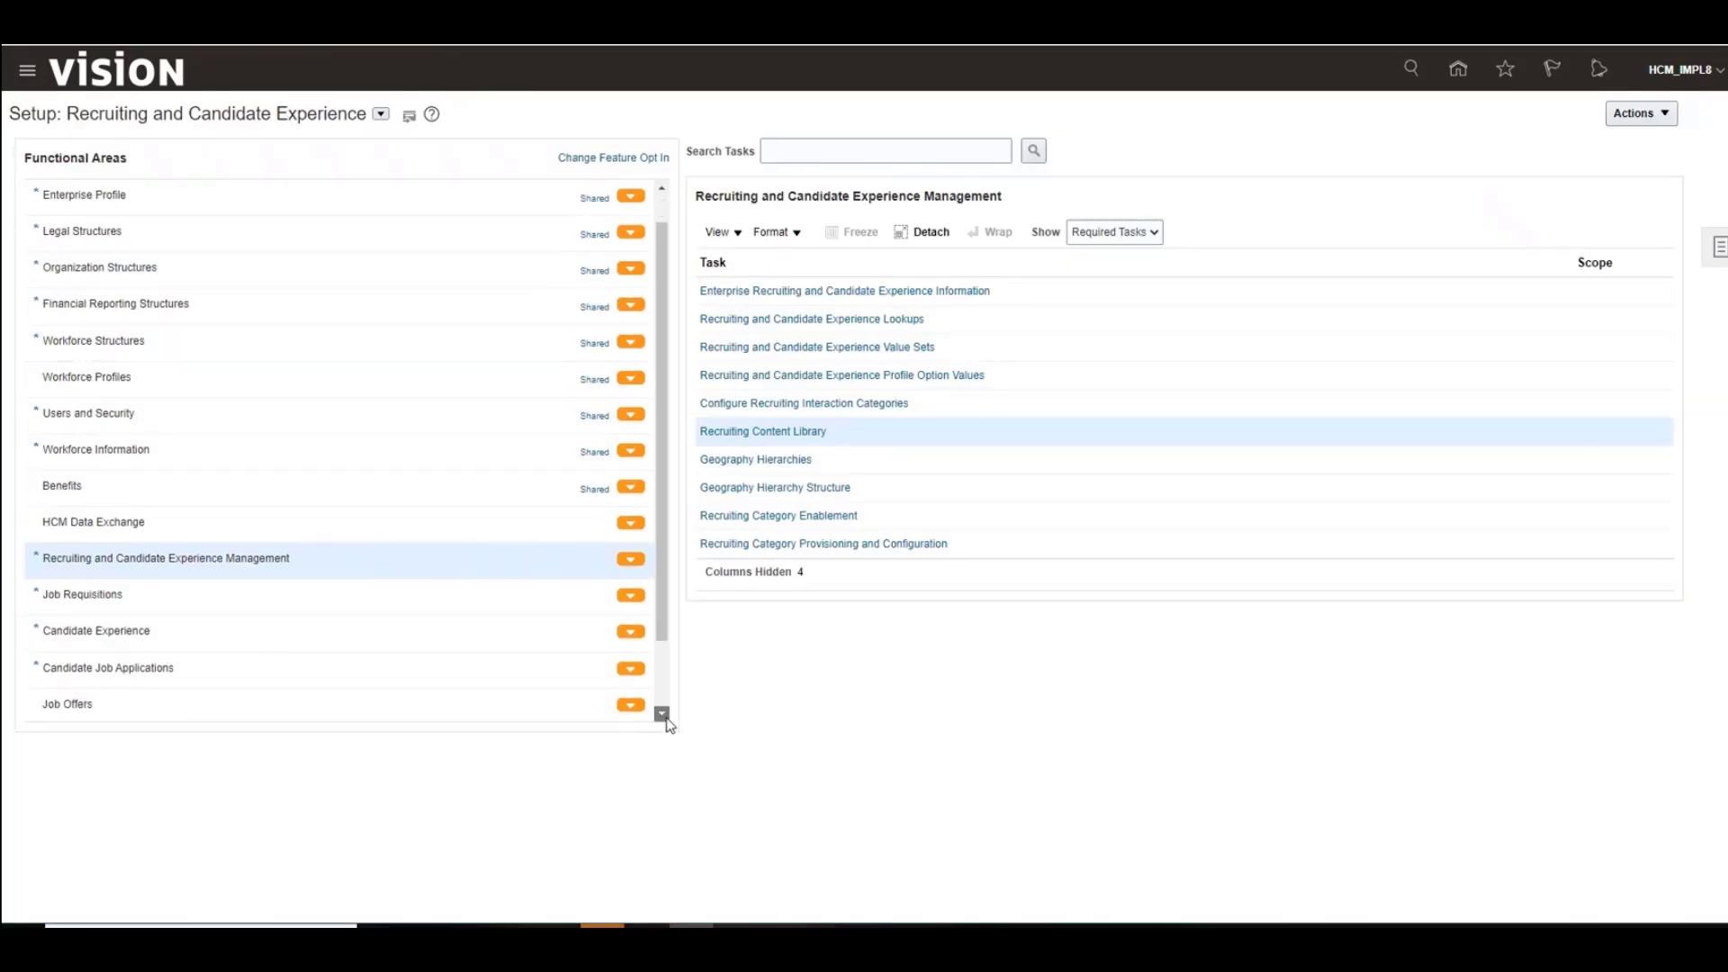
click(666, 717)
click(665, 717)
click(665, 717)
click(320, 584)
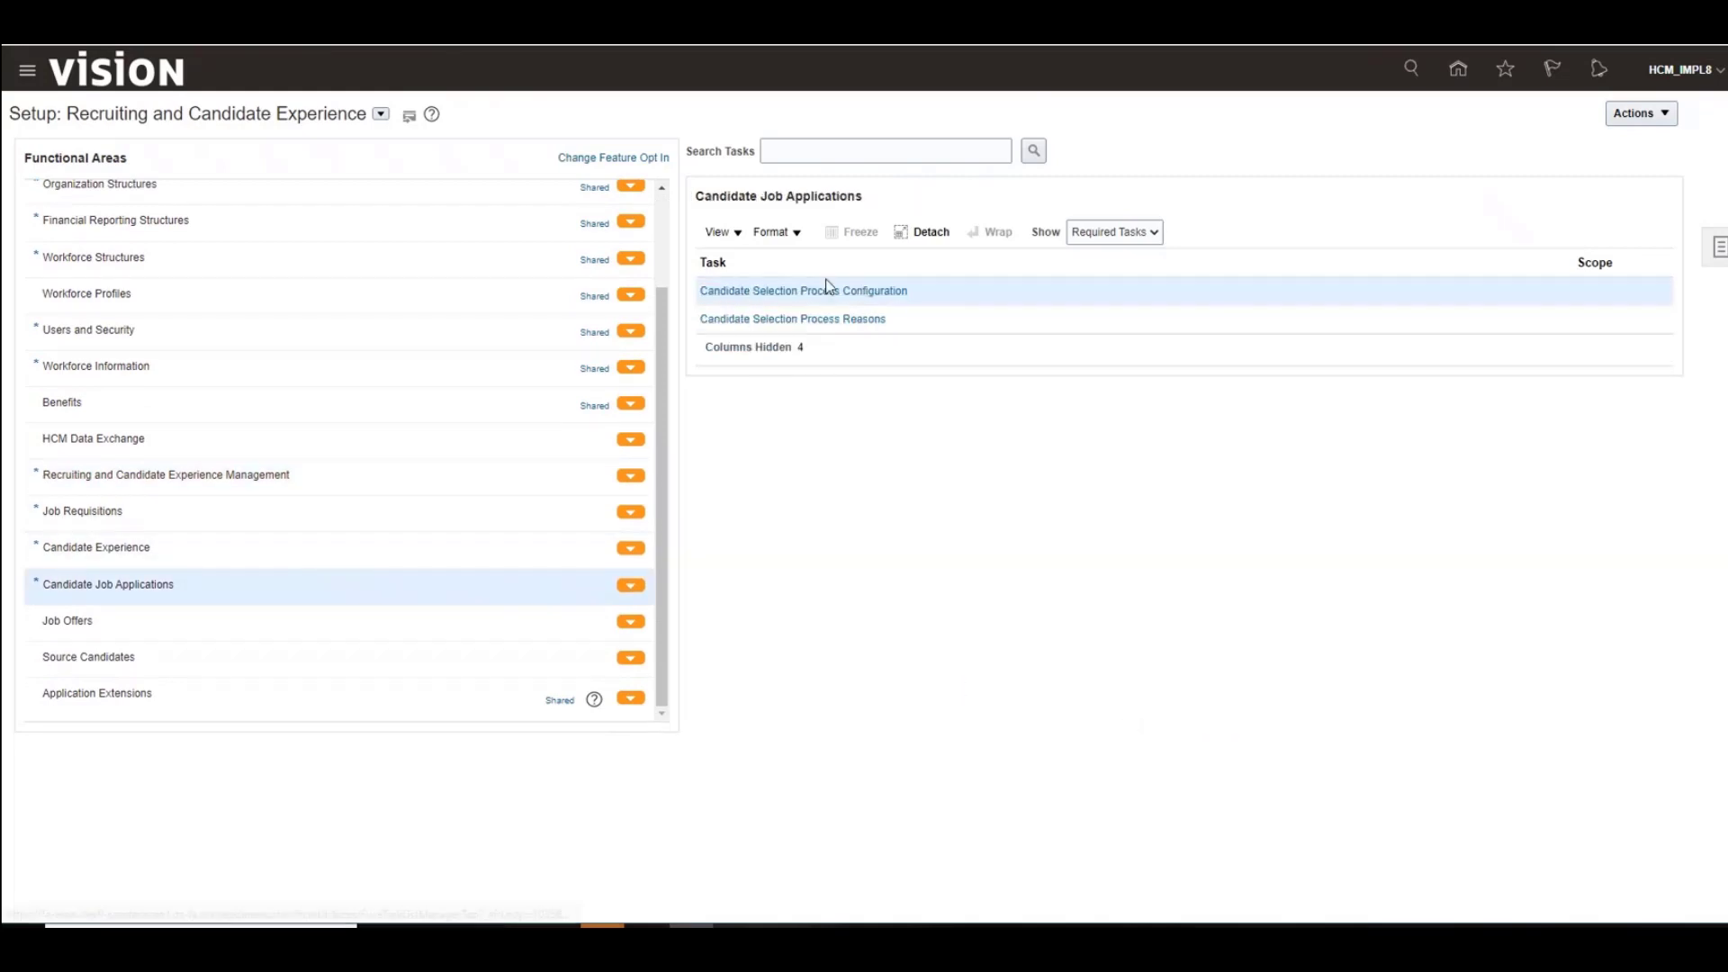
click(840, 293)
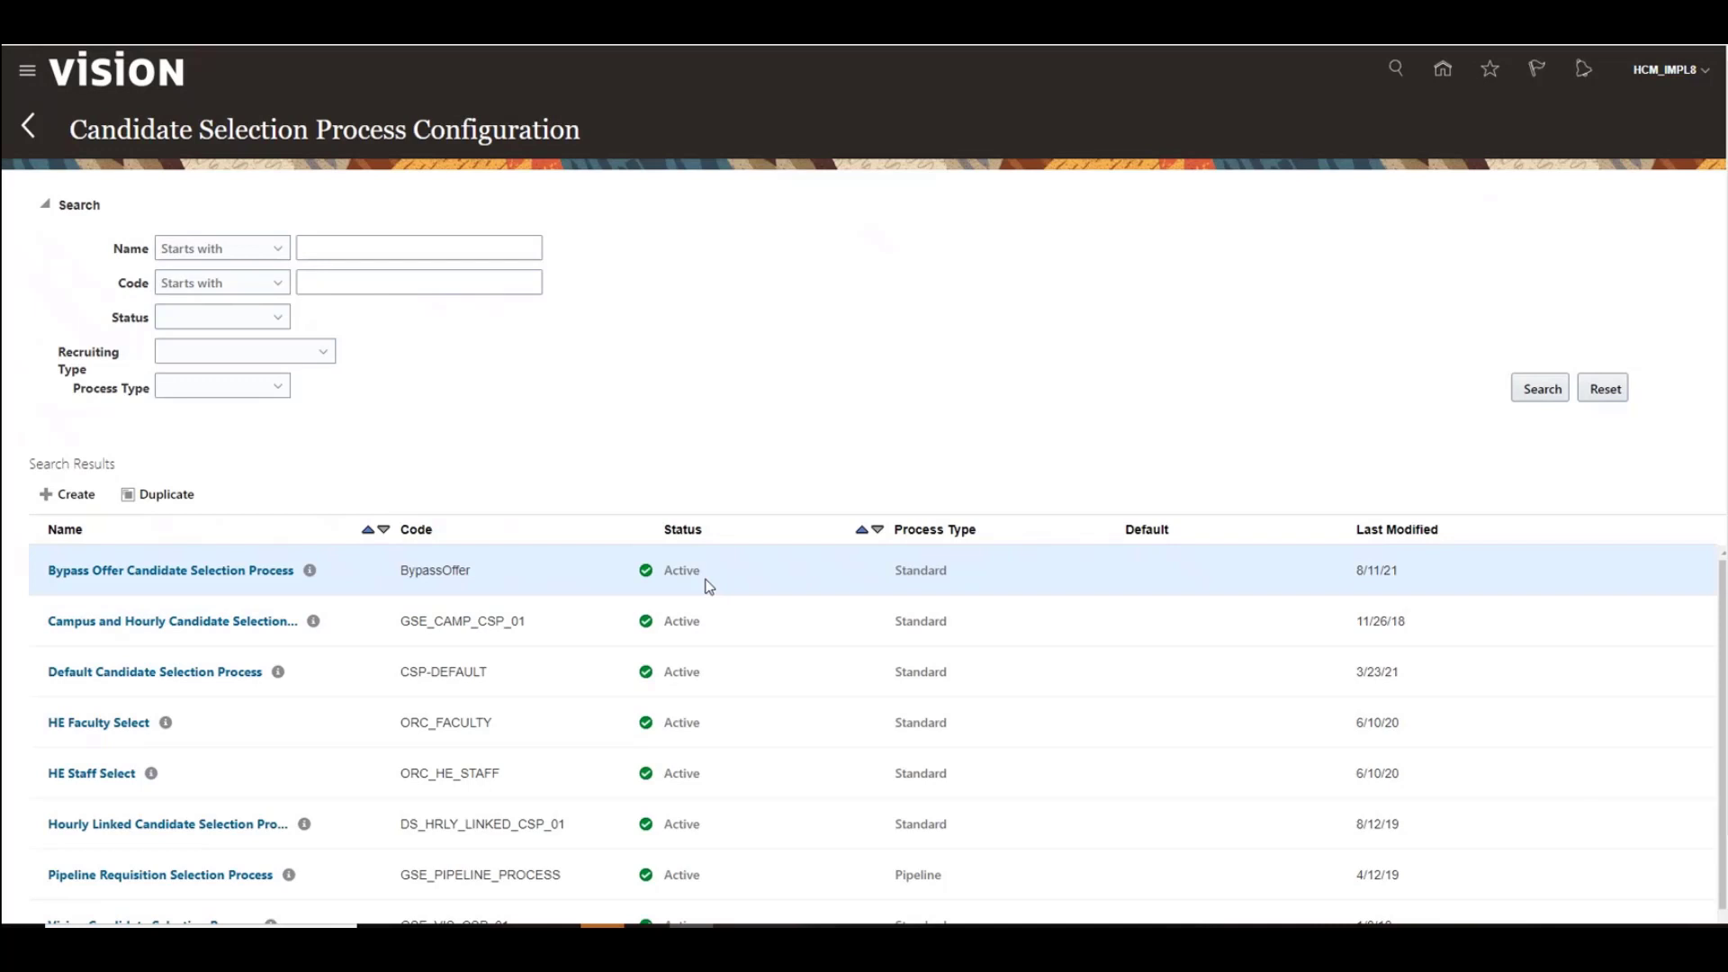
click(202, 571)
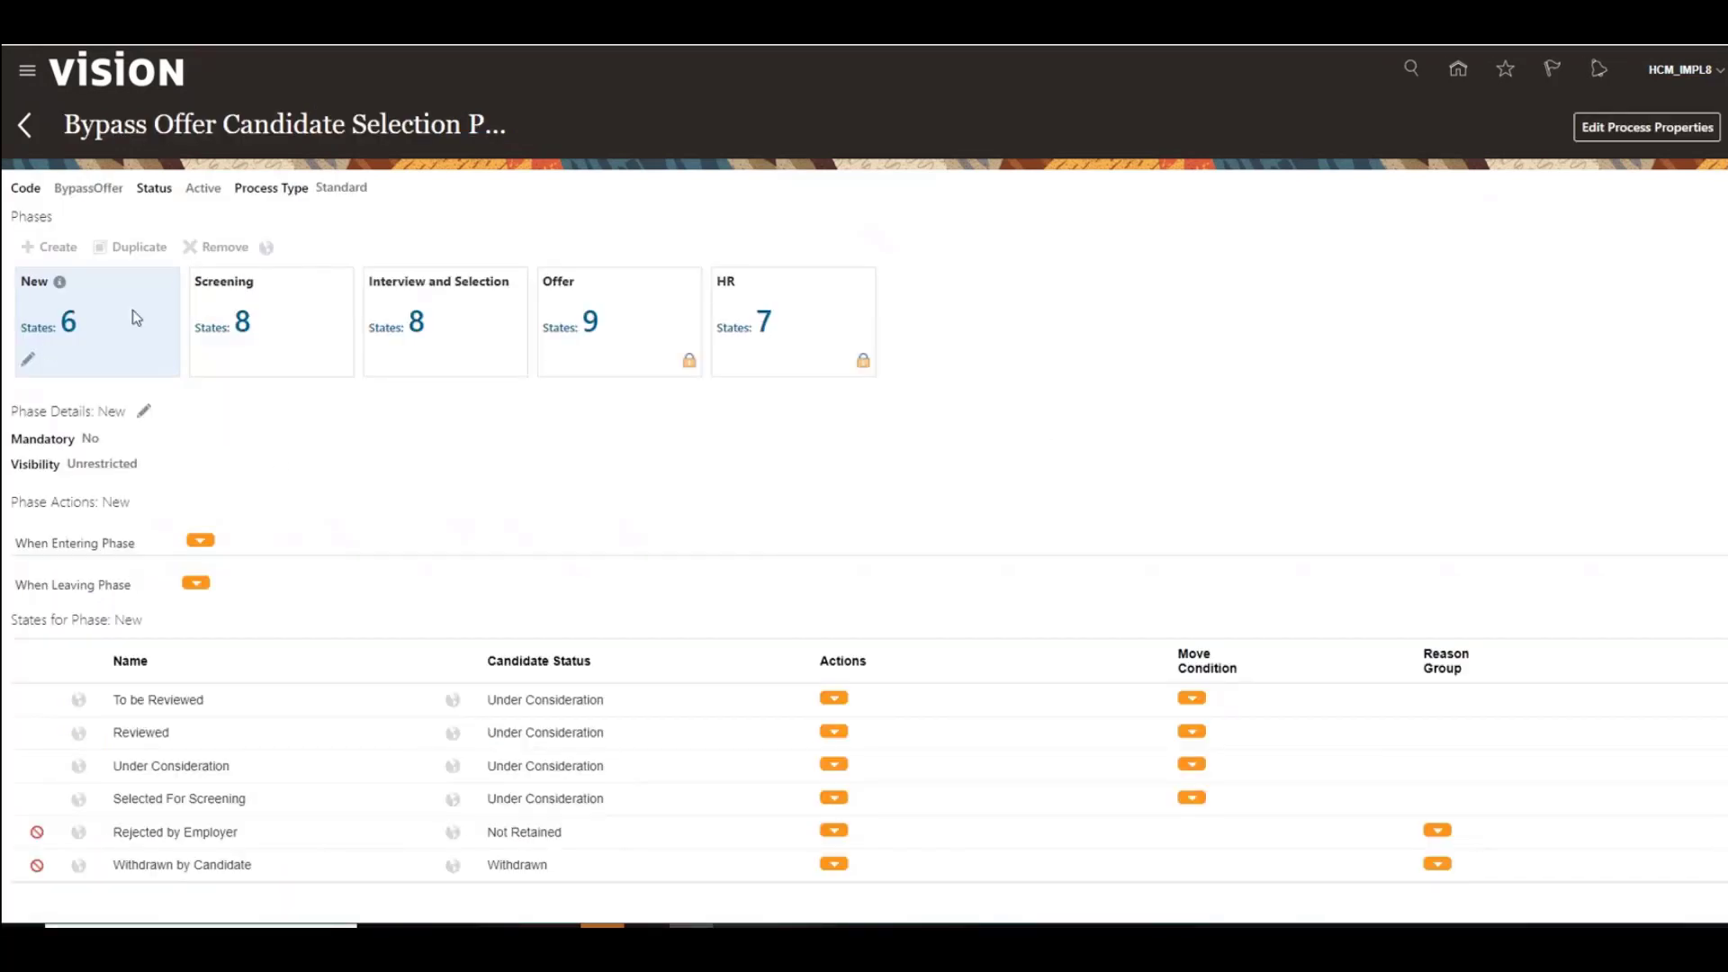
click(834, 699)
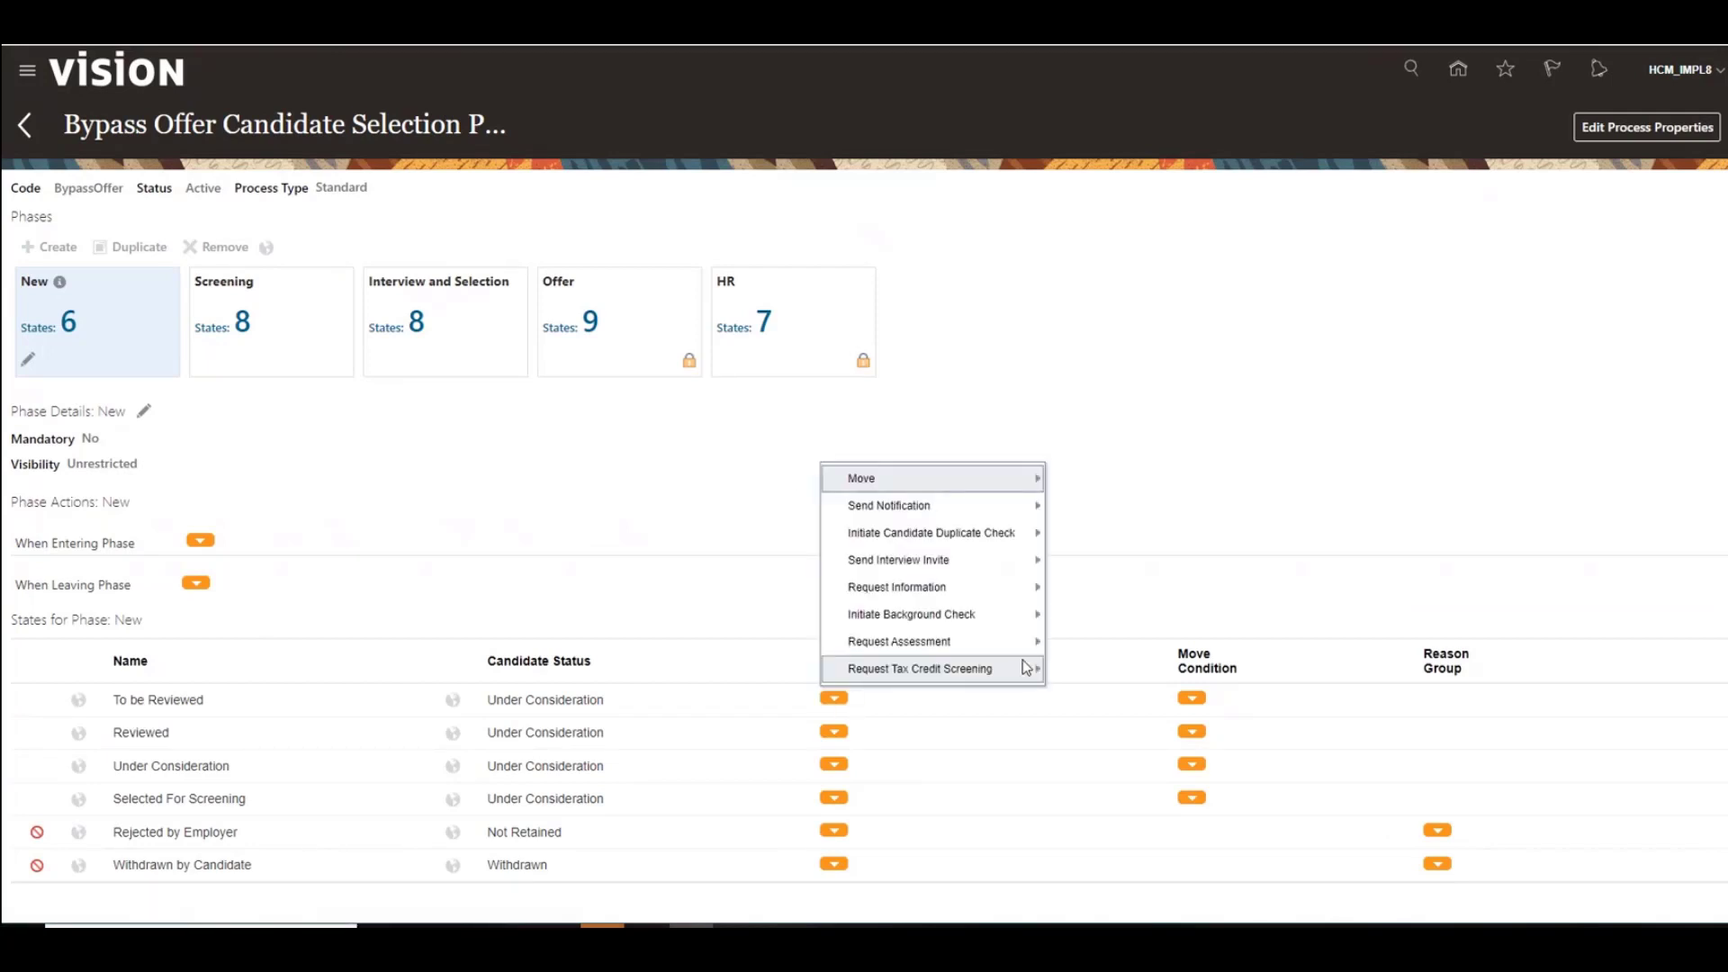
mouse_move(991, 505)
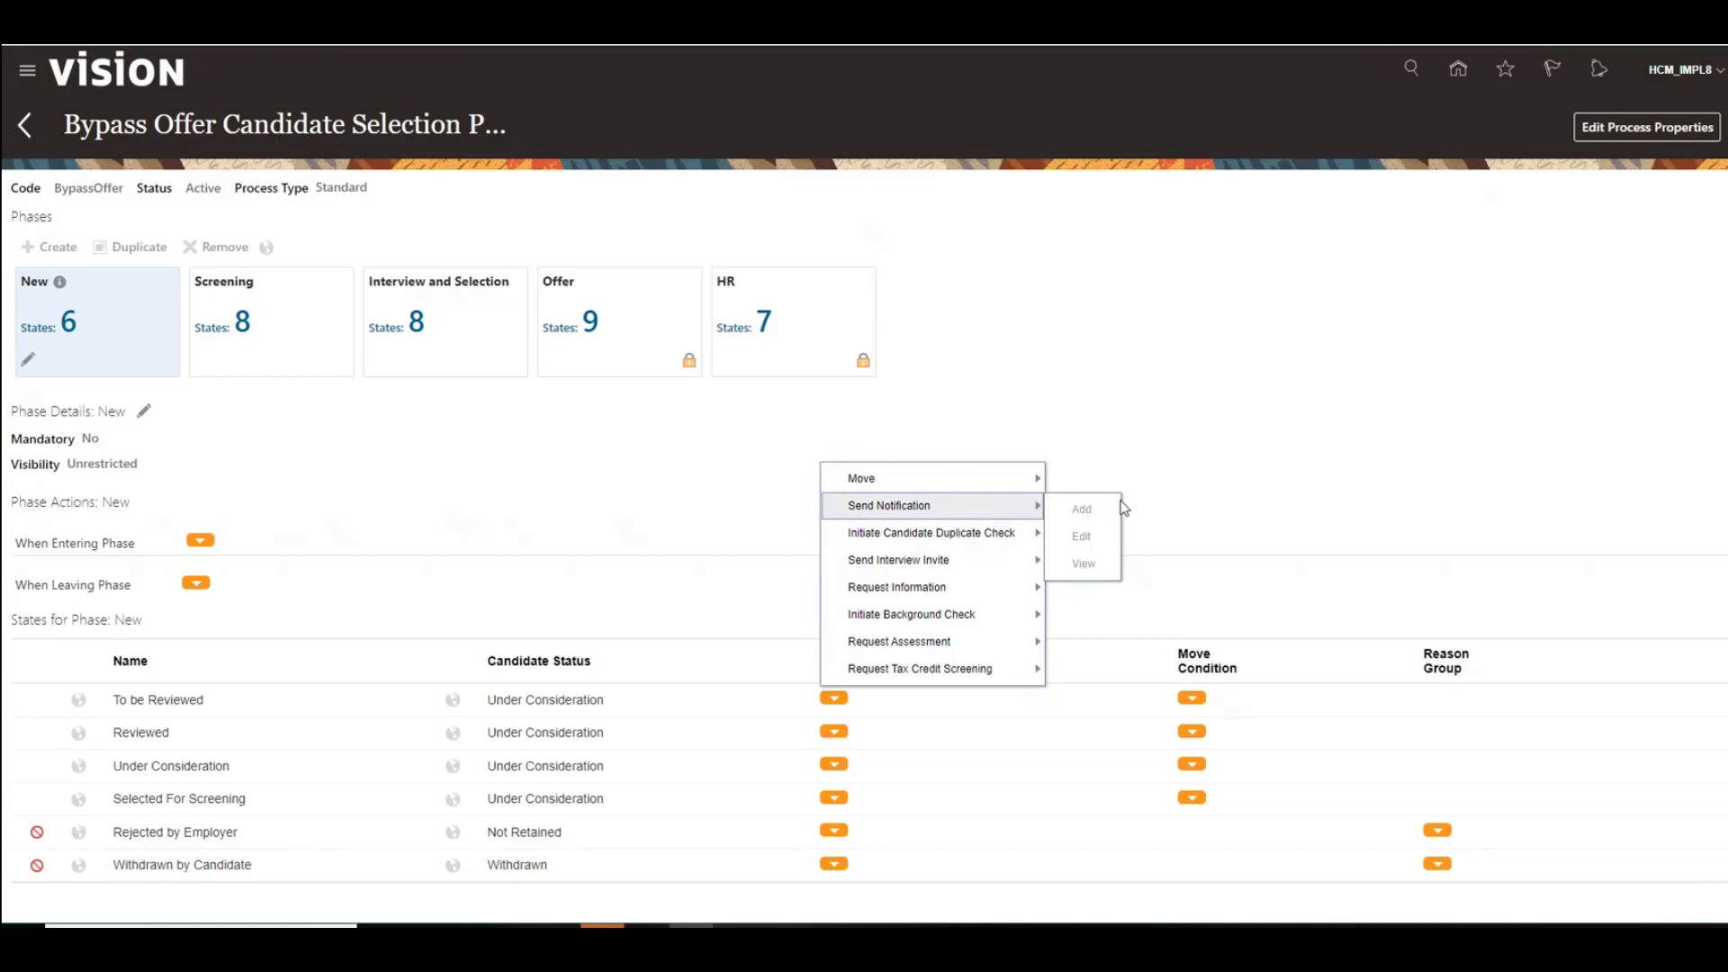
click(1186, 473)
Step: Duplicate the Bypass Offer Candidate Selection Process with the code Bypass v2 and continue
click(25, 125)
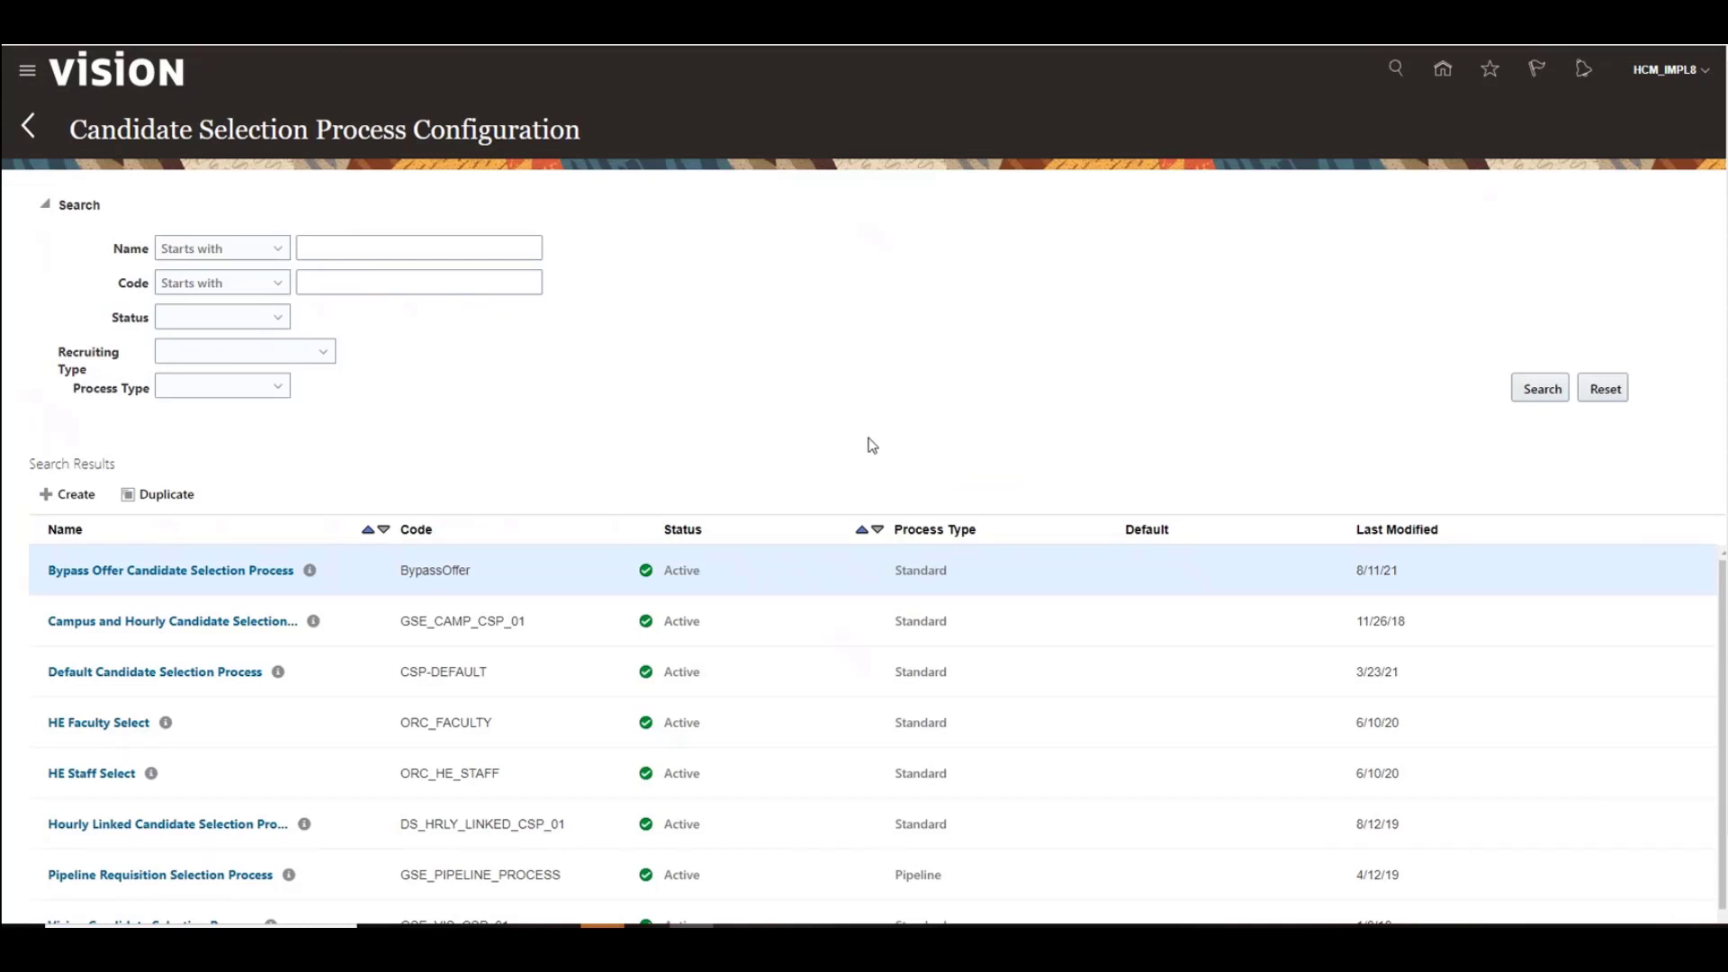
click(160, 495)
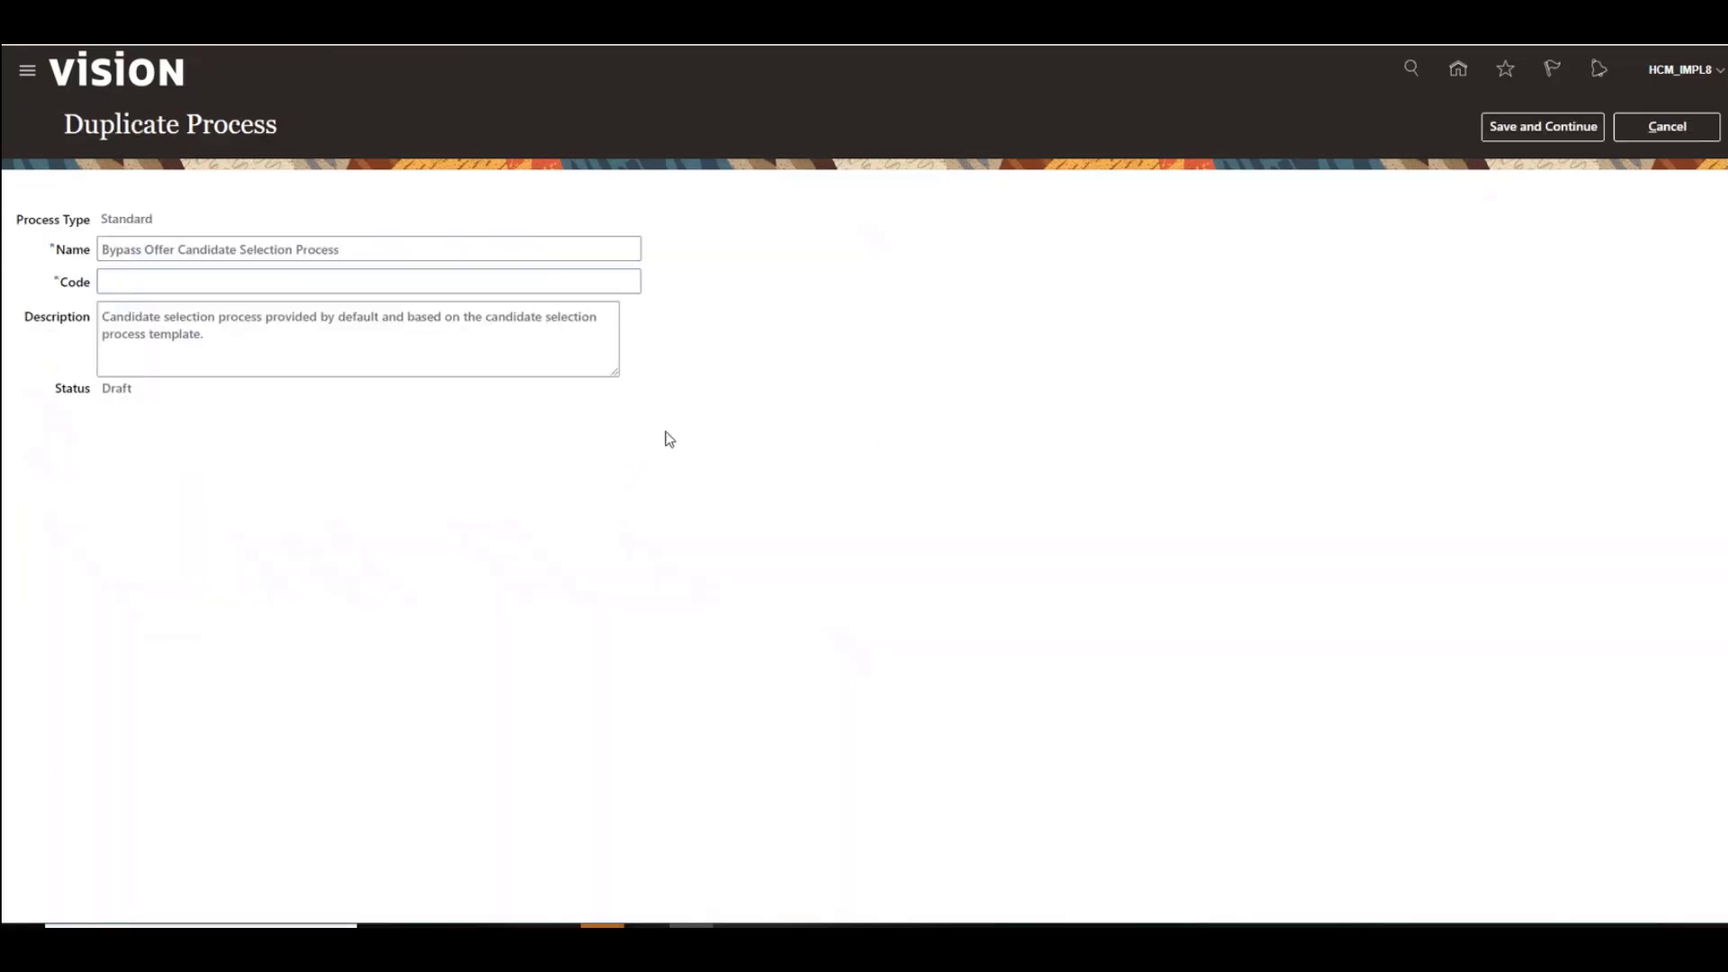
click(166, 274)
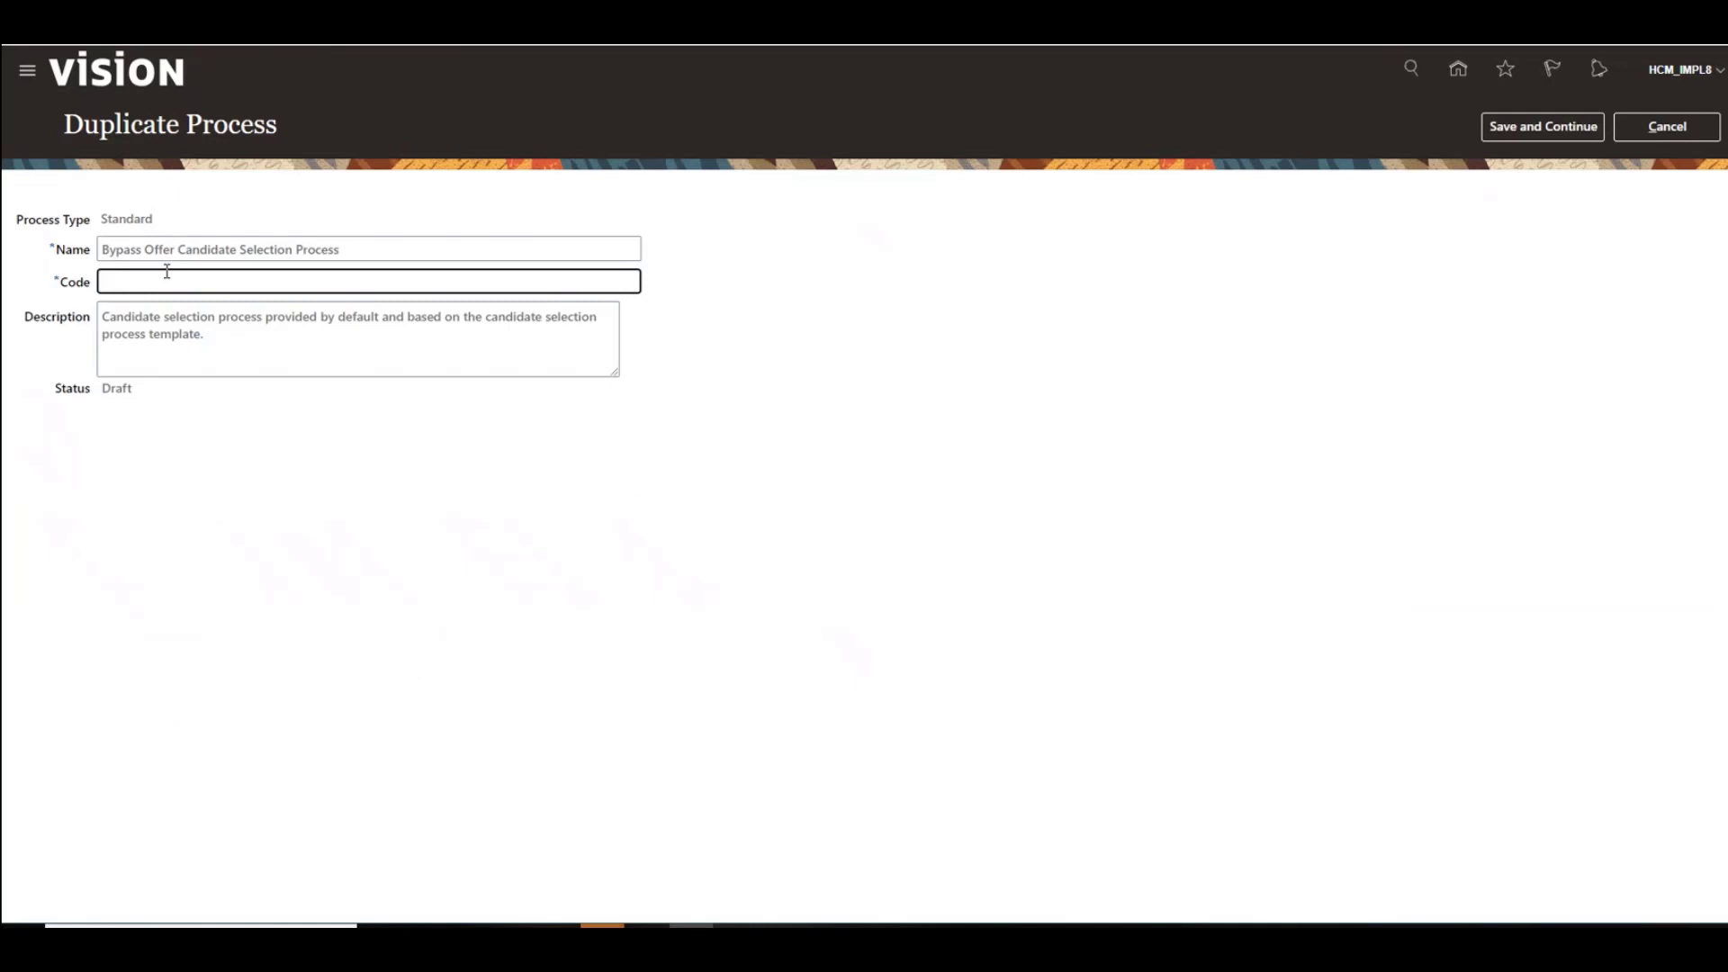
text(Bypass v2)
click(1529, 133)
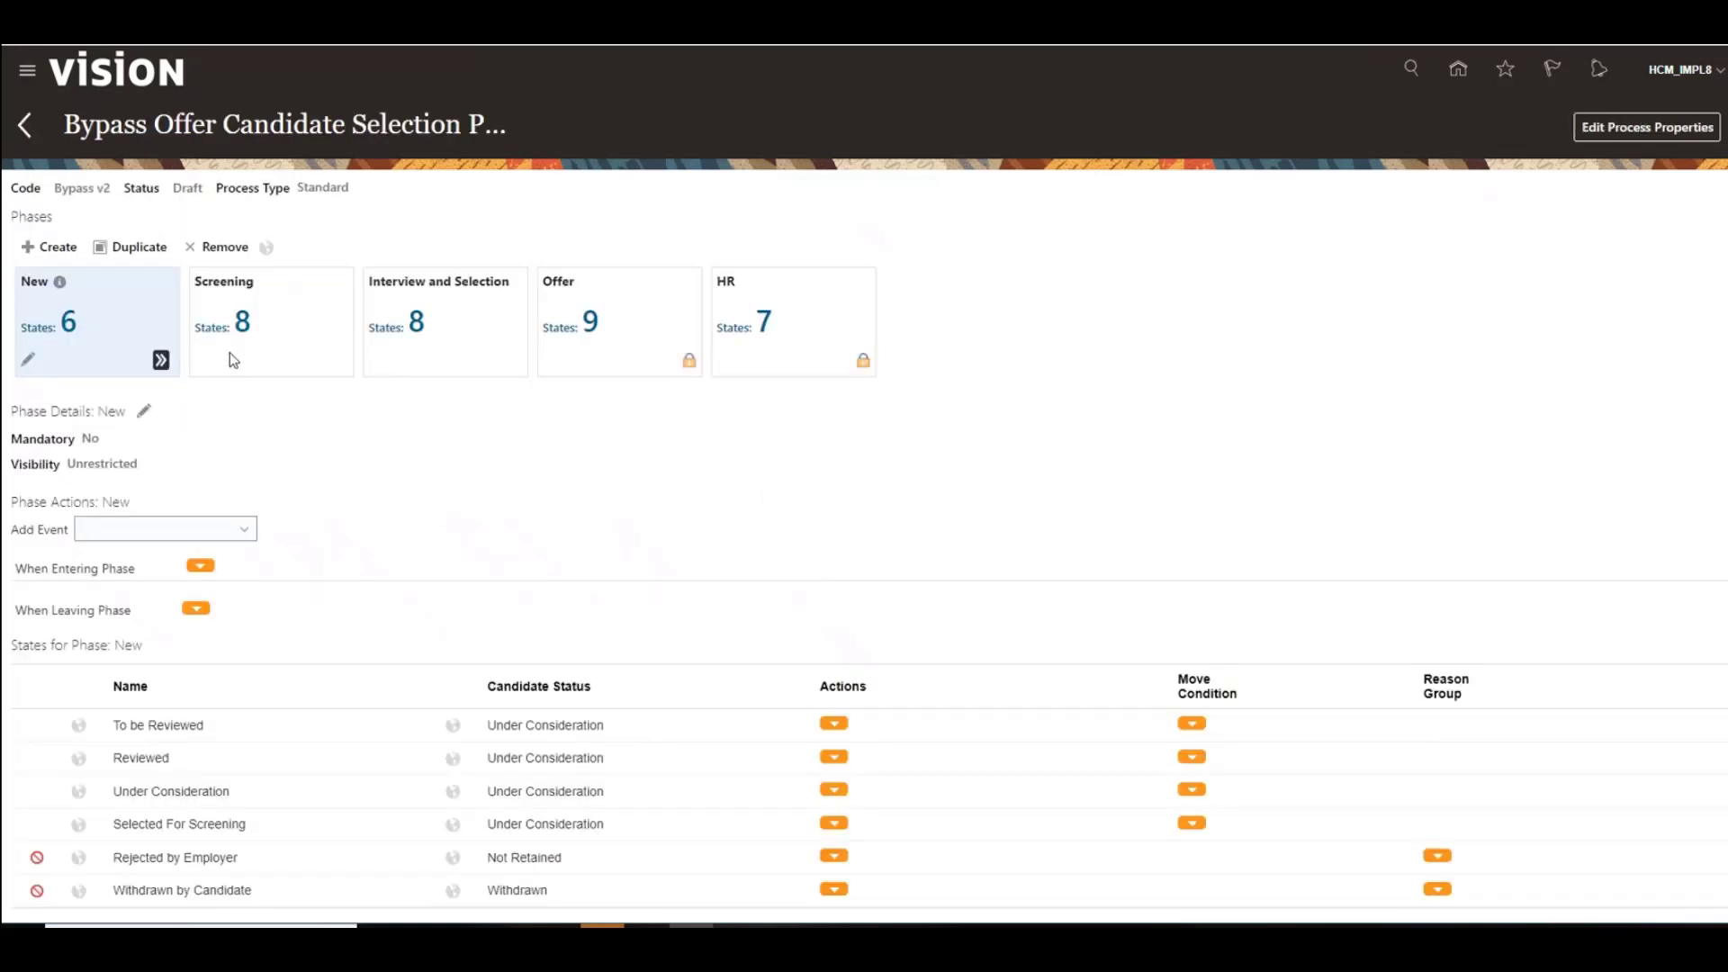
Step: Start adding a Send Notification action to the Phone Screen to be Scheduled state of the Screening phase
click(252, 333)
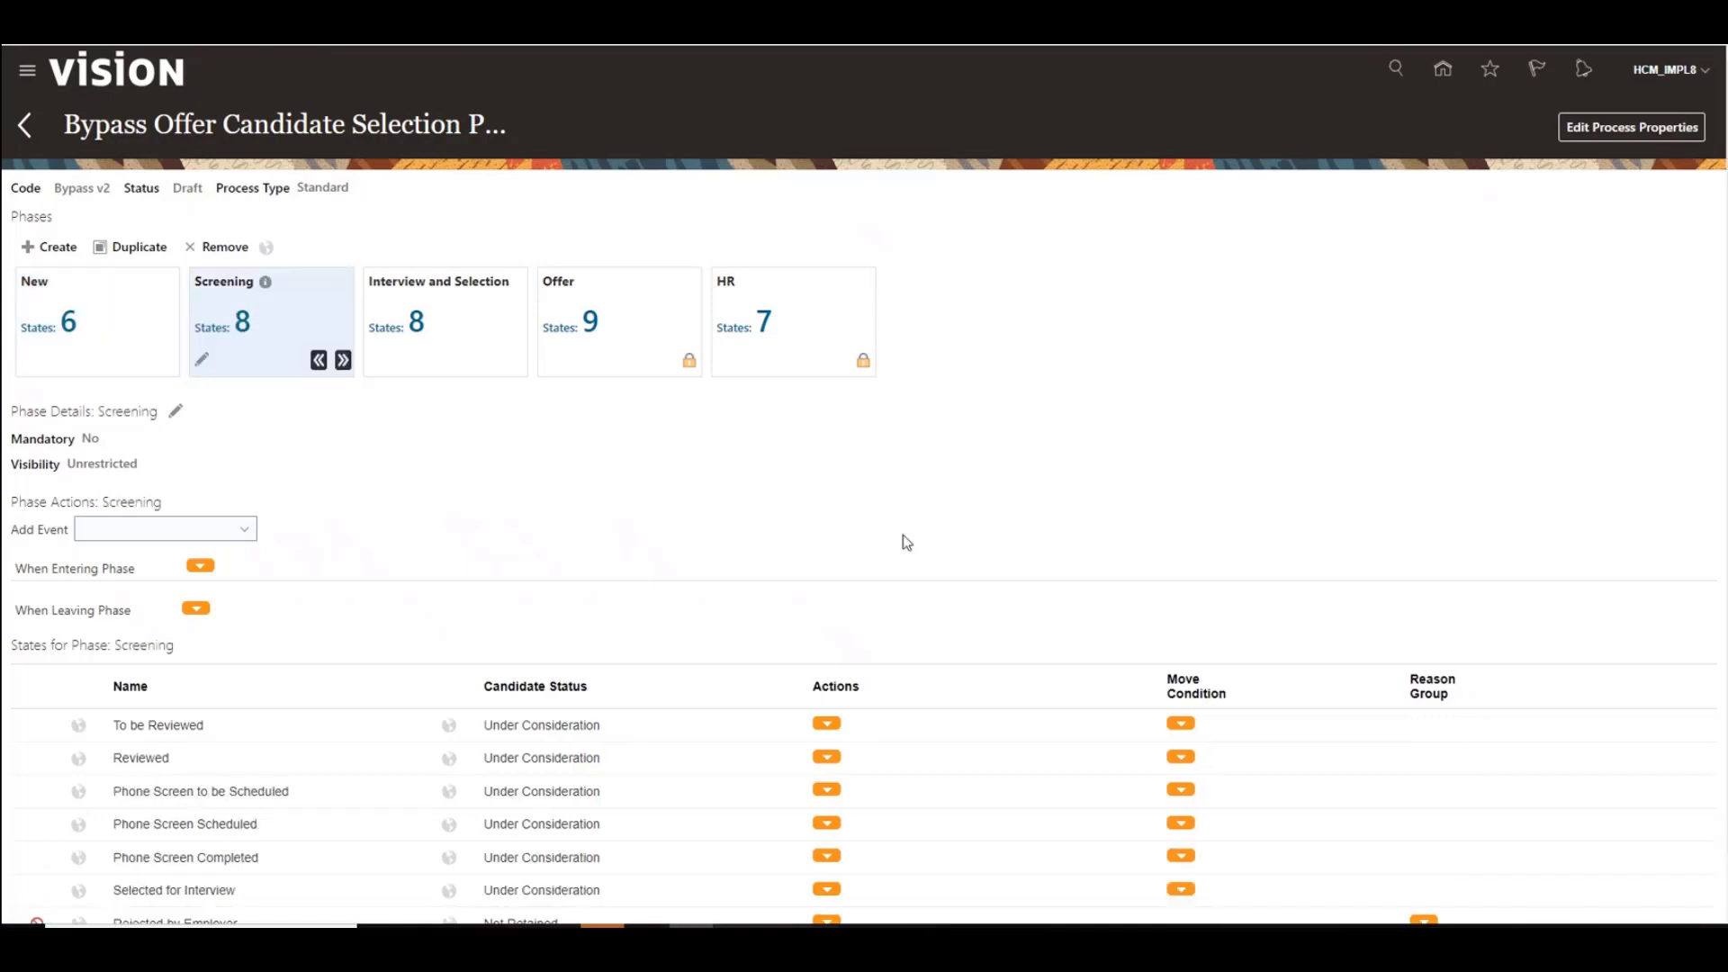
scroll(905, 540, down, 1)
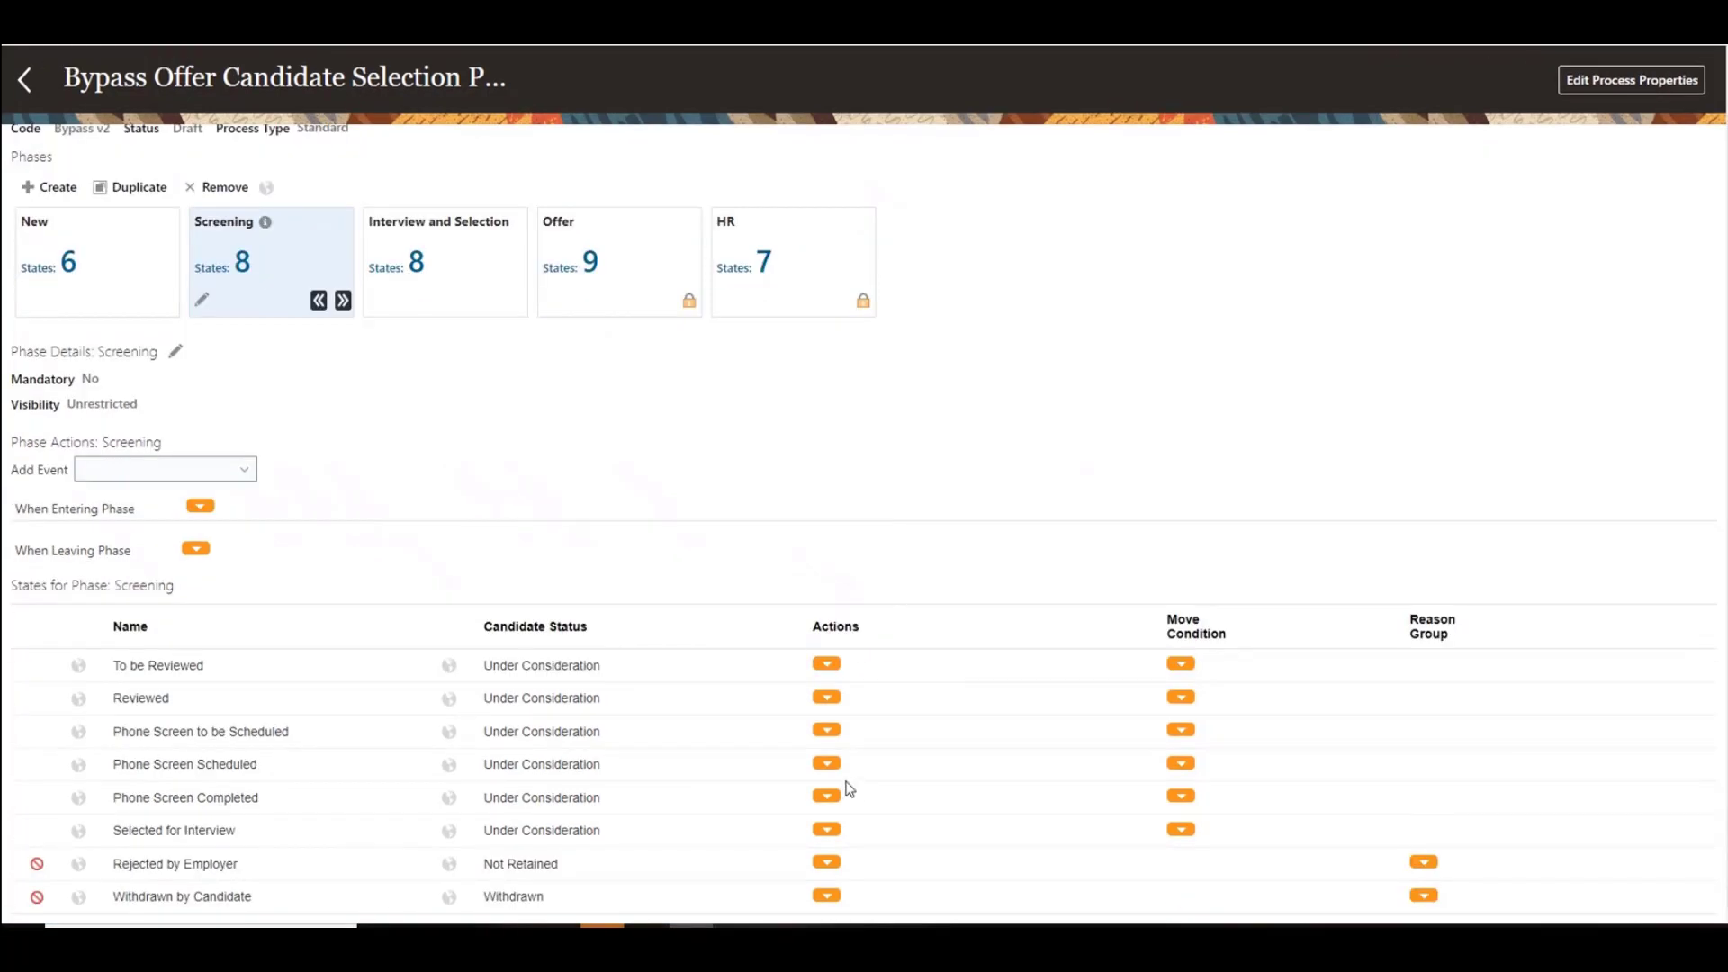
click(827, 731)
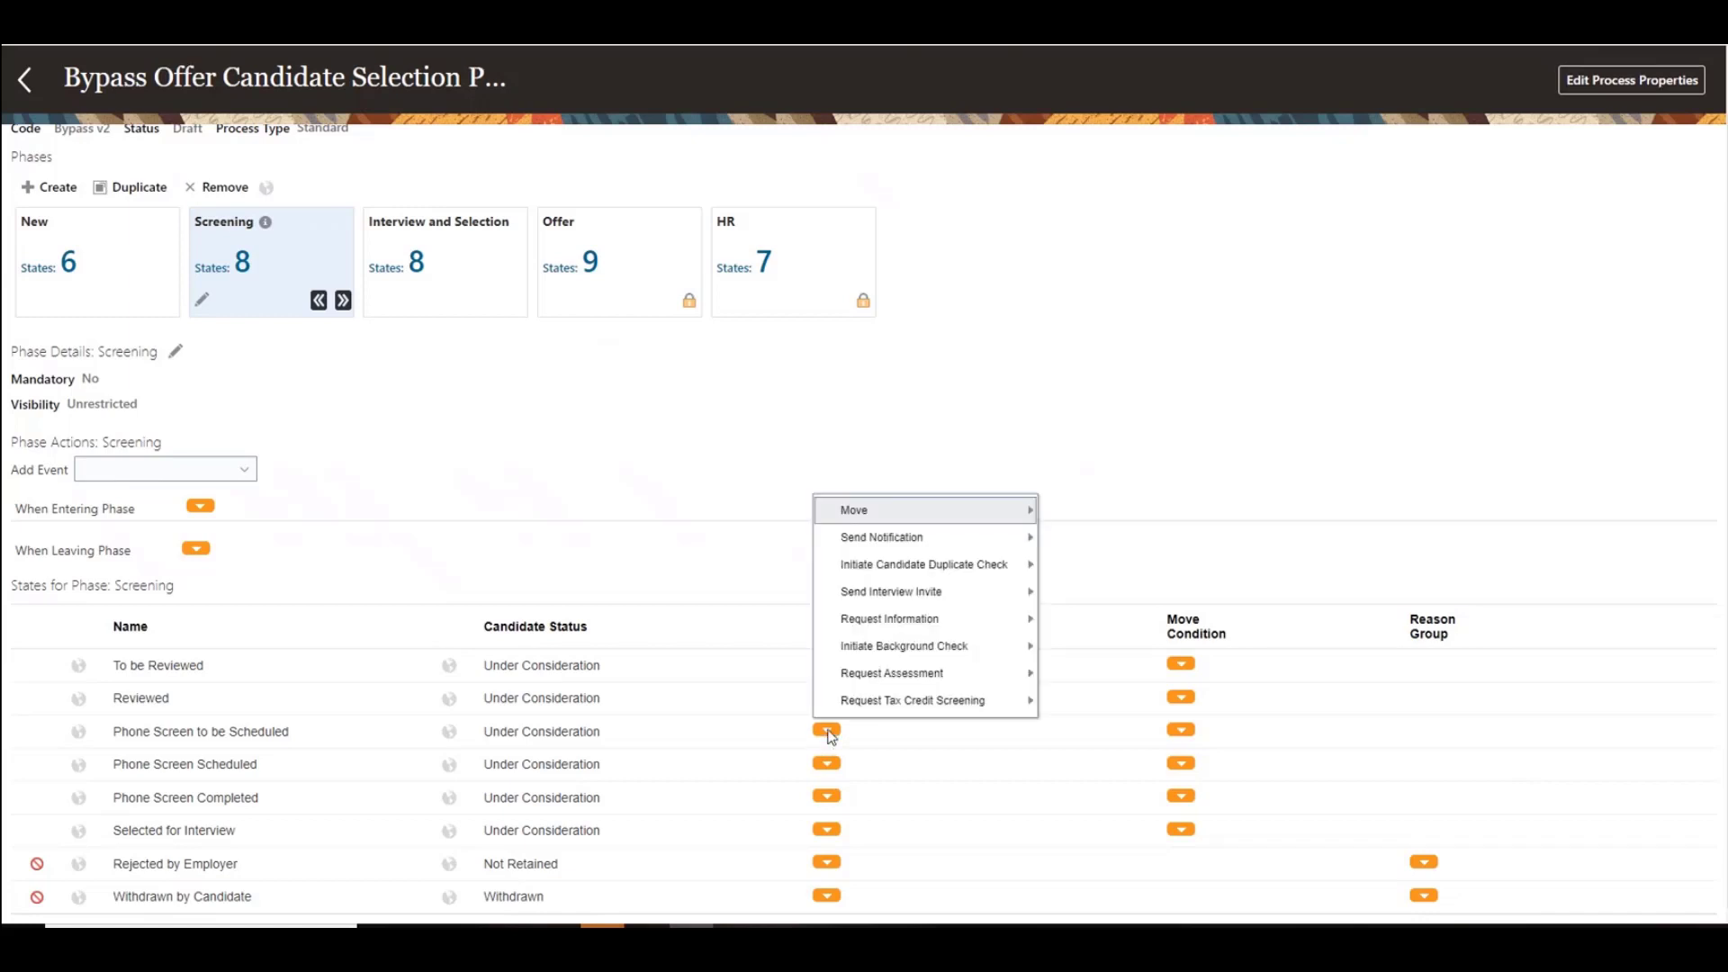
mouse_move(916, 540)
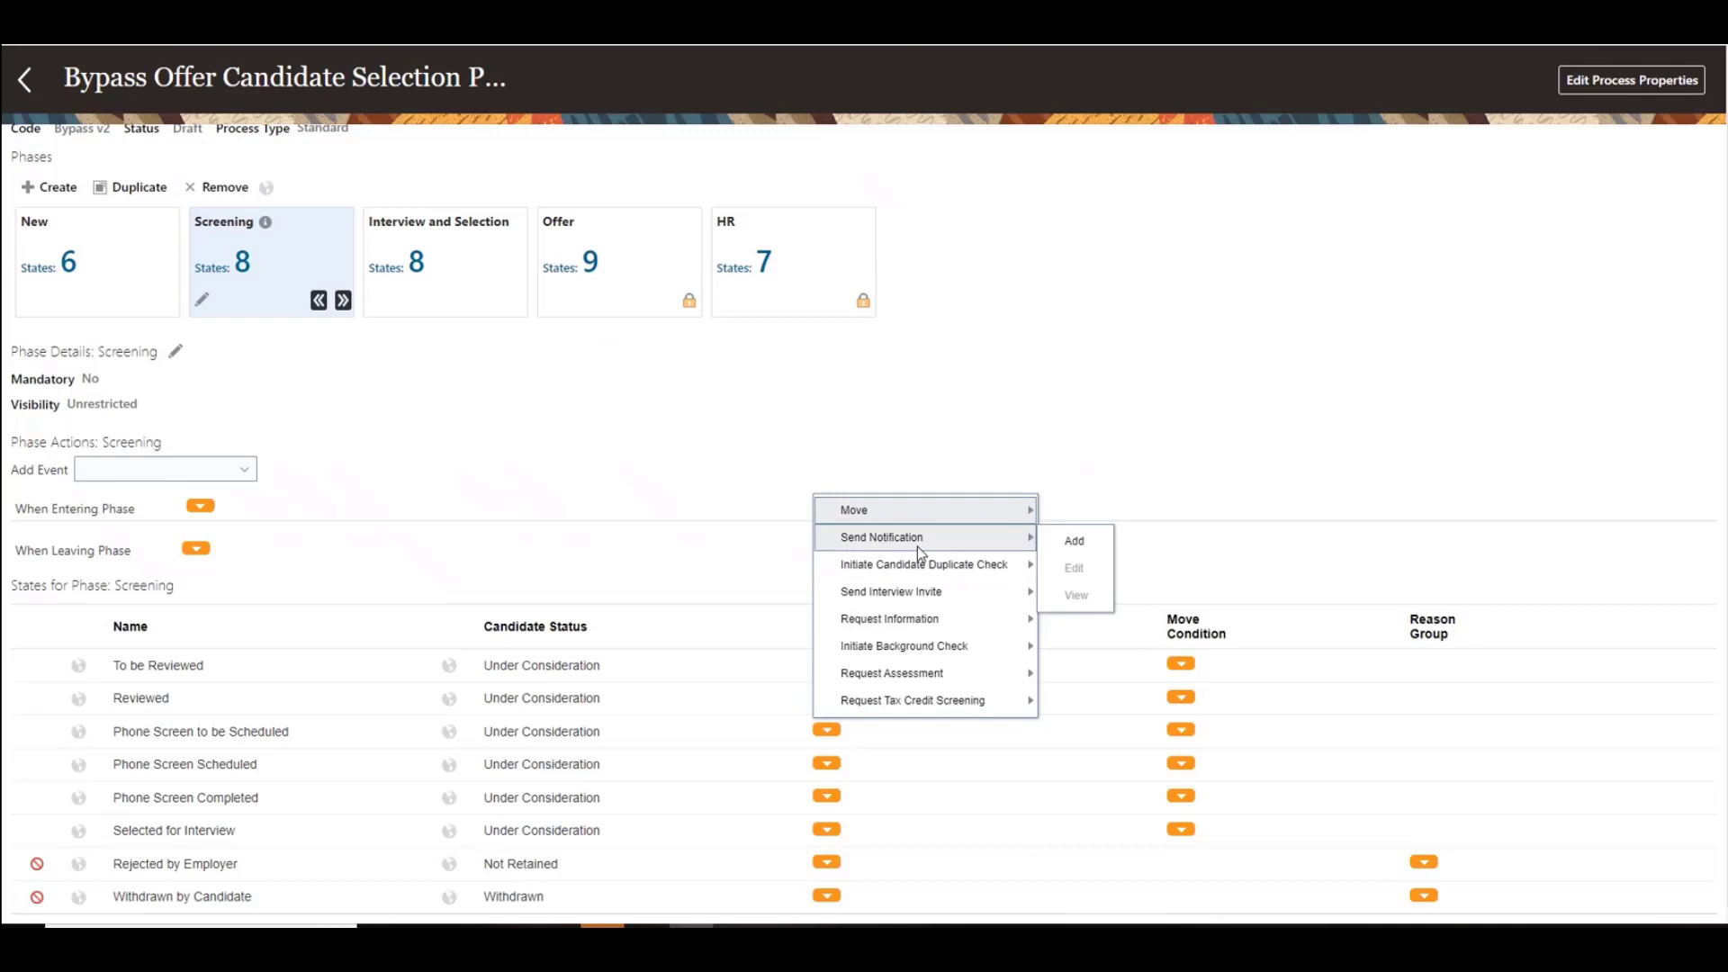
click(1099, 549)
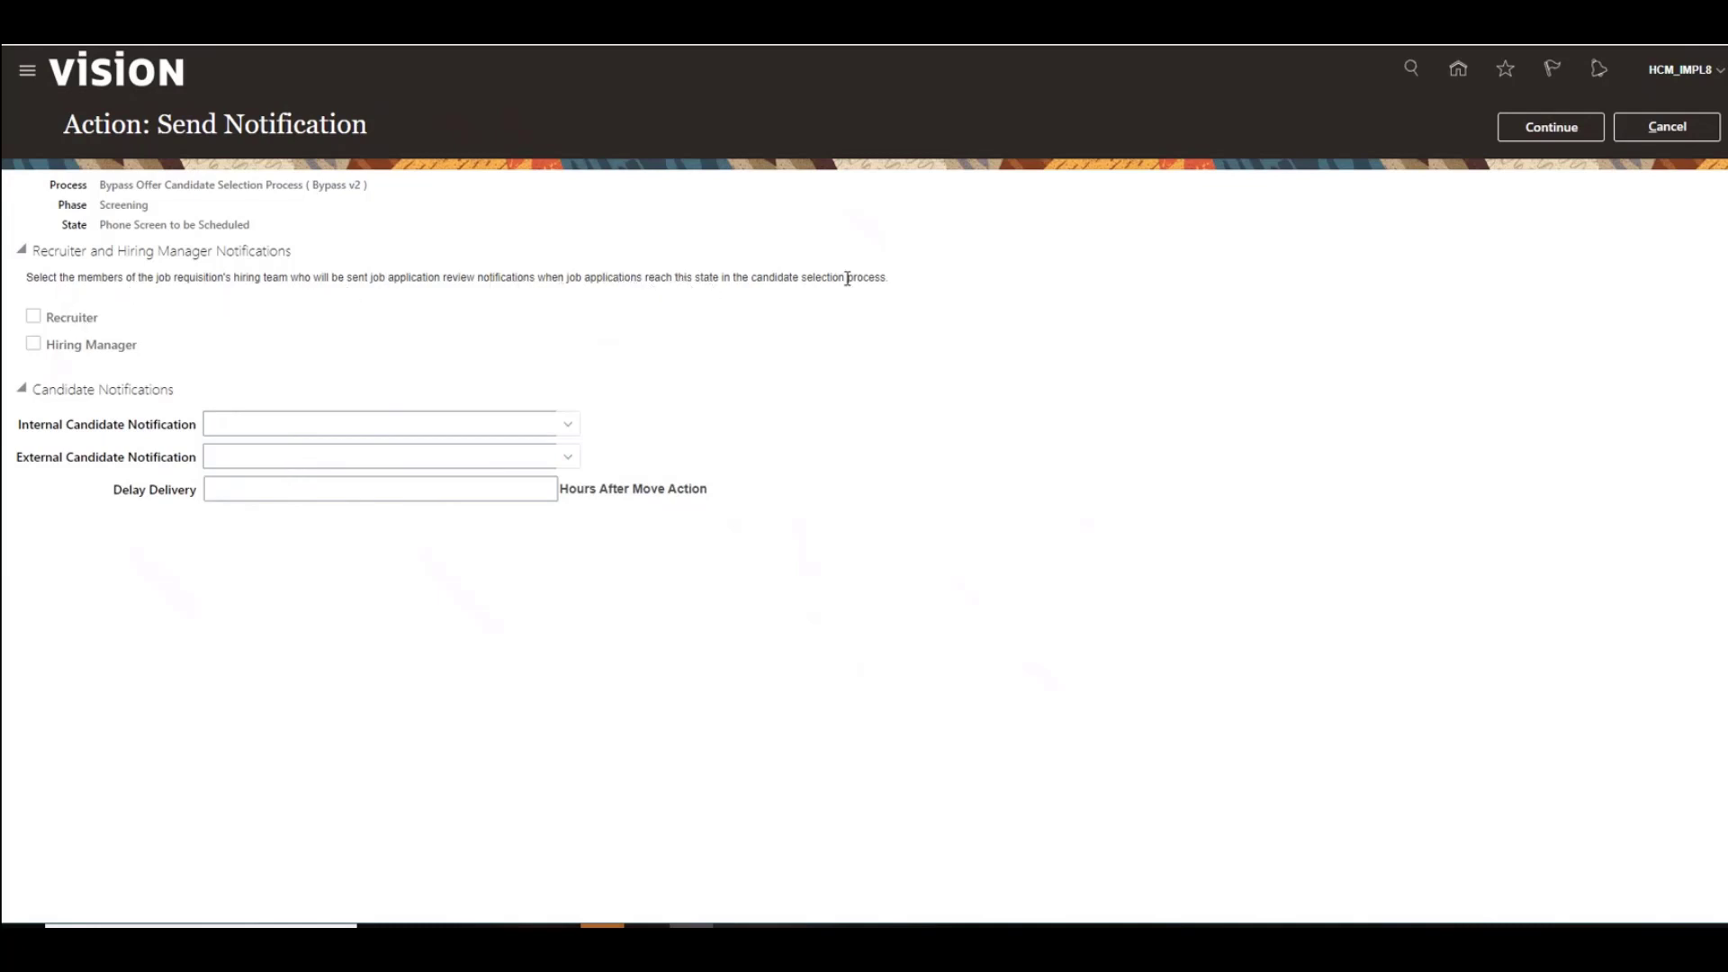
Step: Notify the recruiter and set both internal and external candidate notifications to Candidate Correspondence CSP, then continue
drag(841, 277, 699, 280)
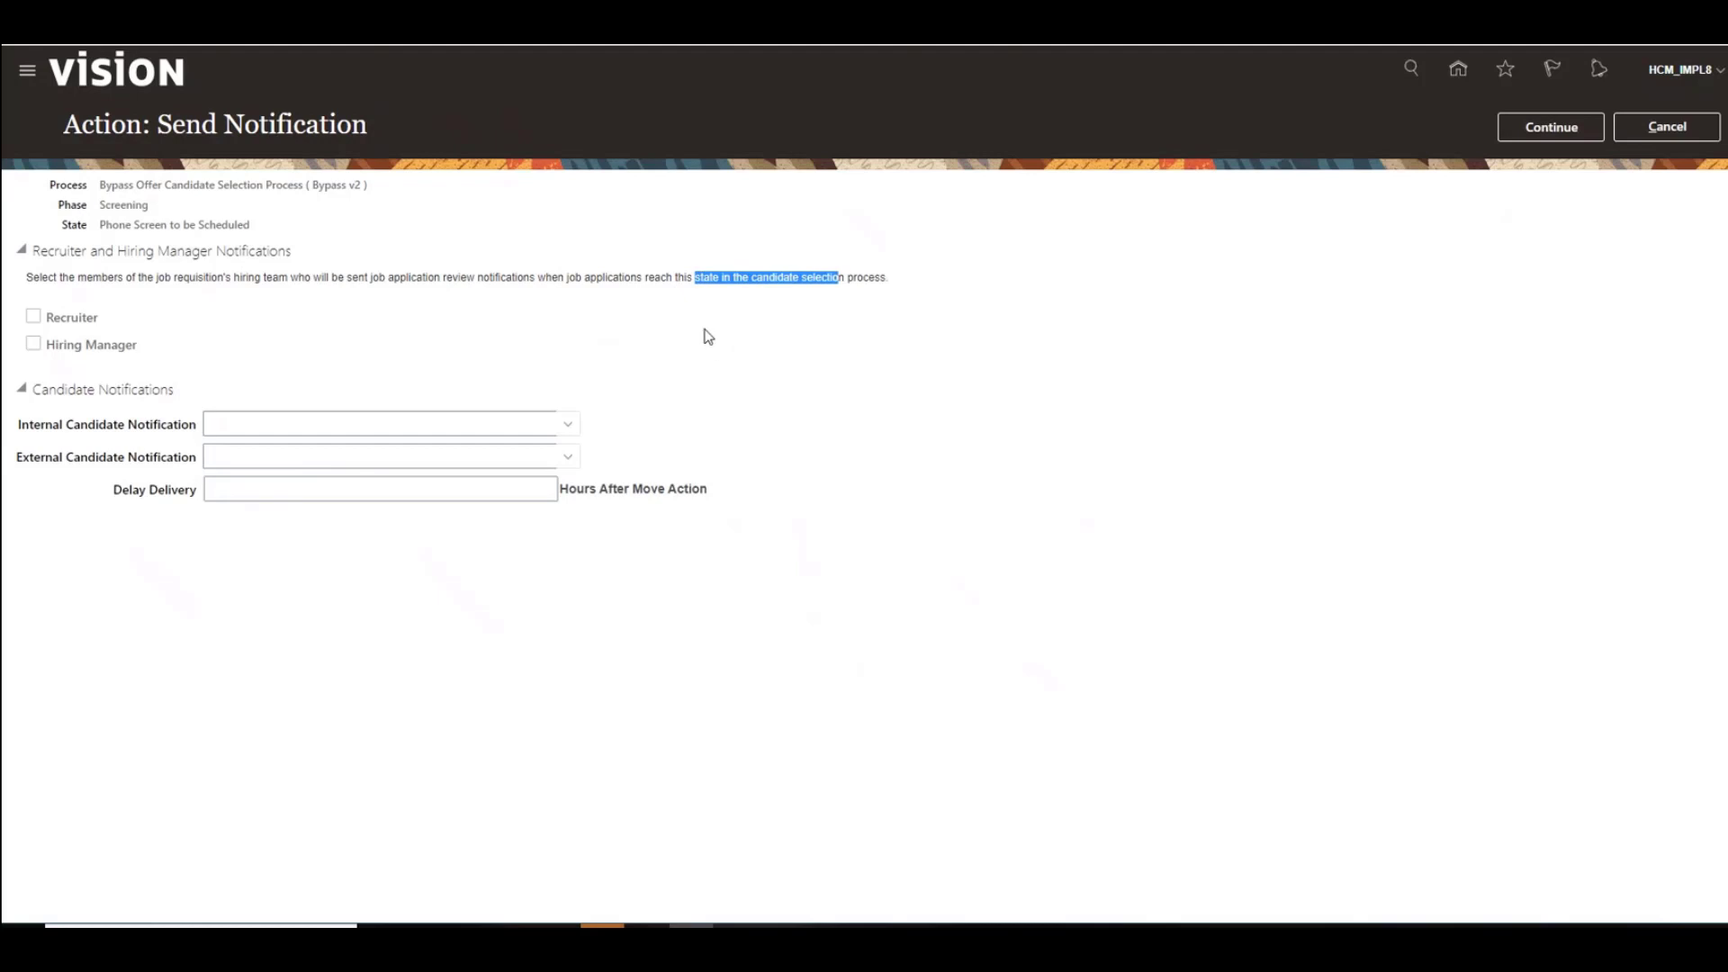
click(33, 317)
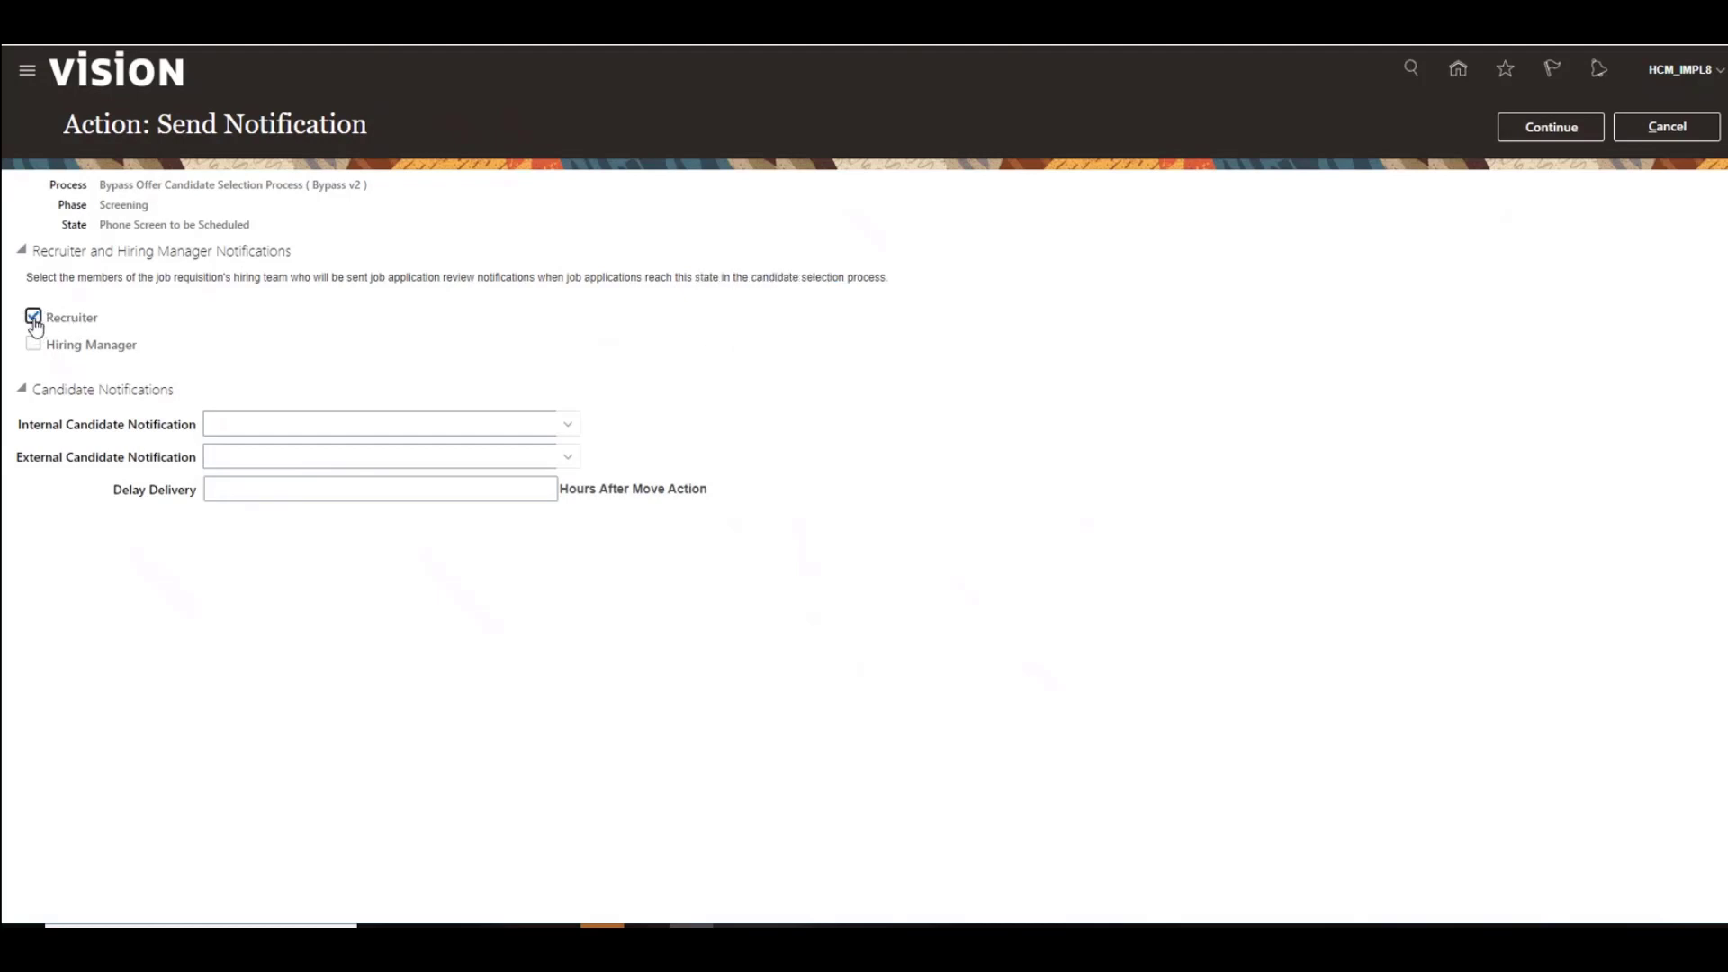
click(567, 424)
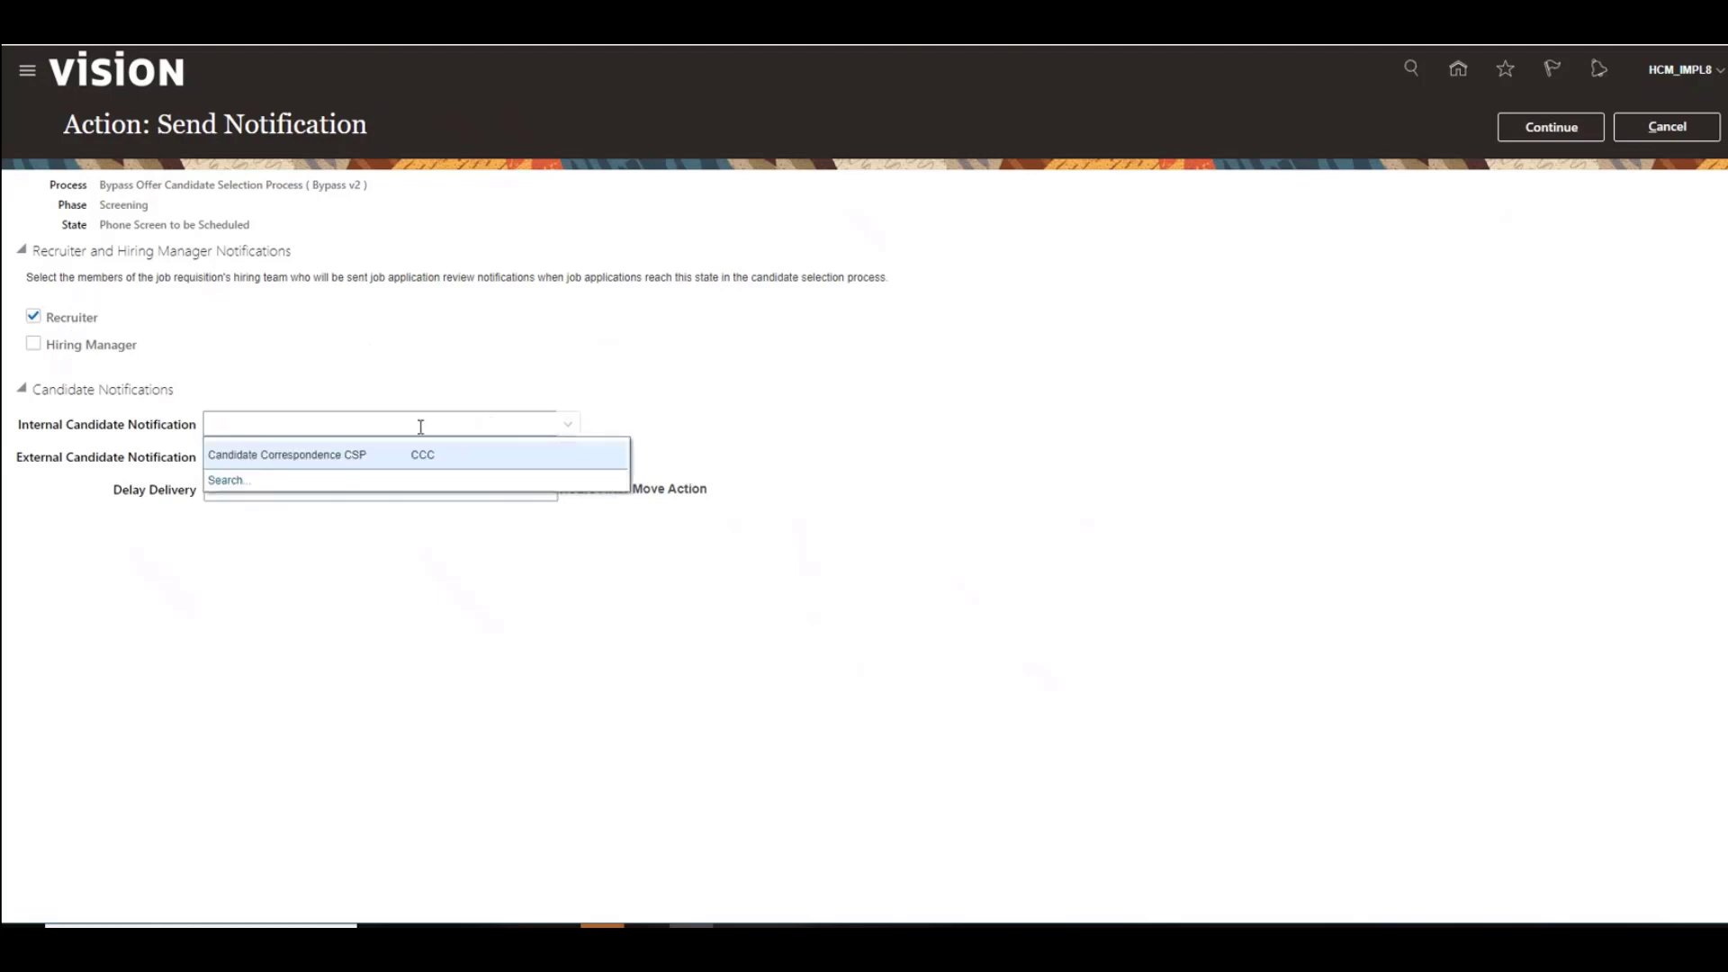
click(473, 454)
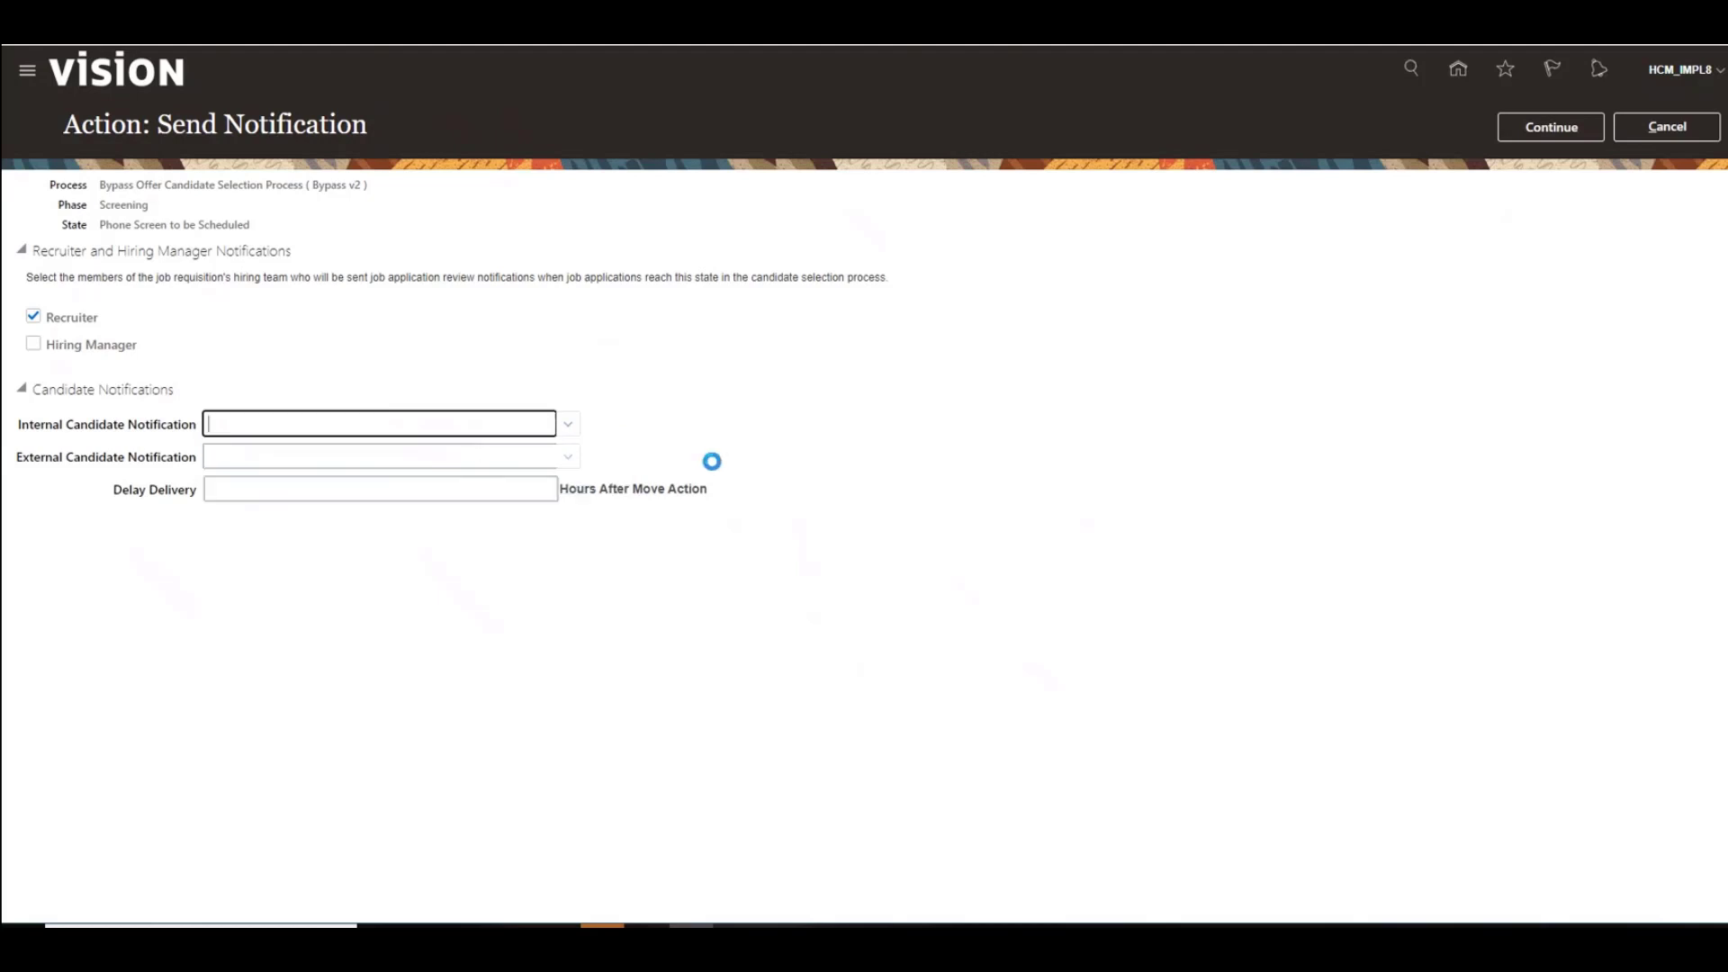
click(441, 462)
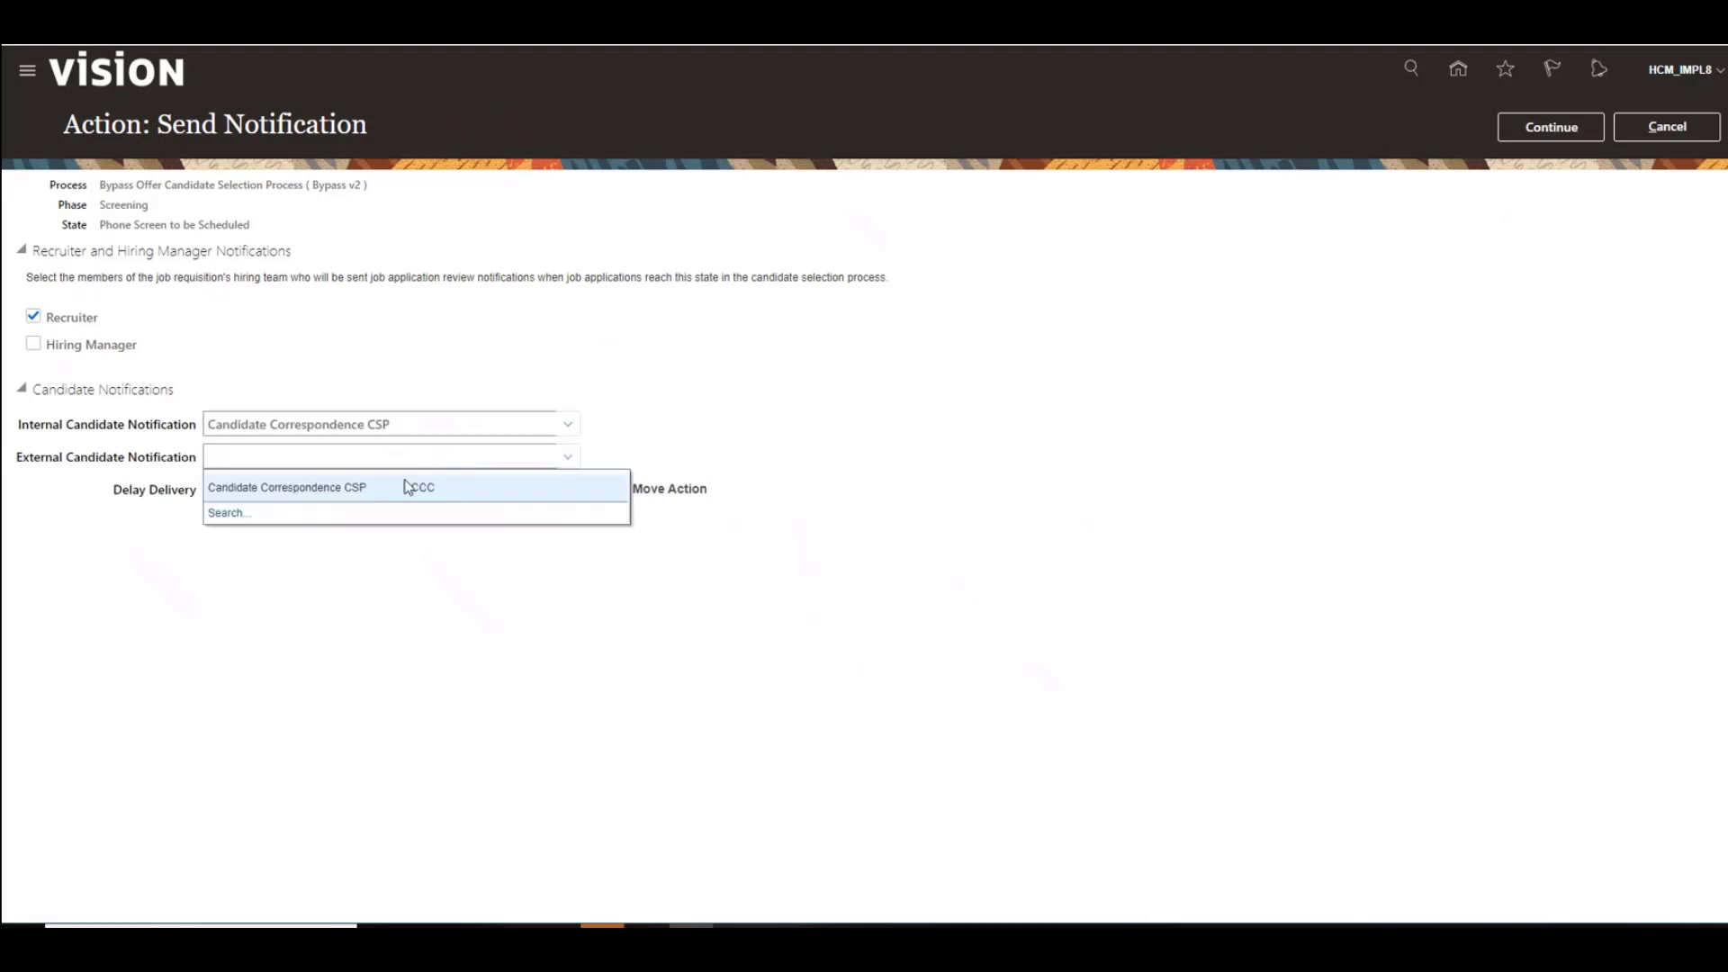
click(378, 492)
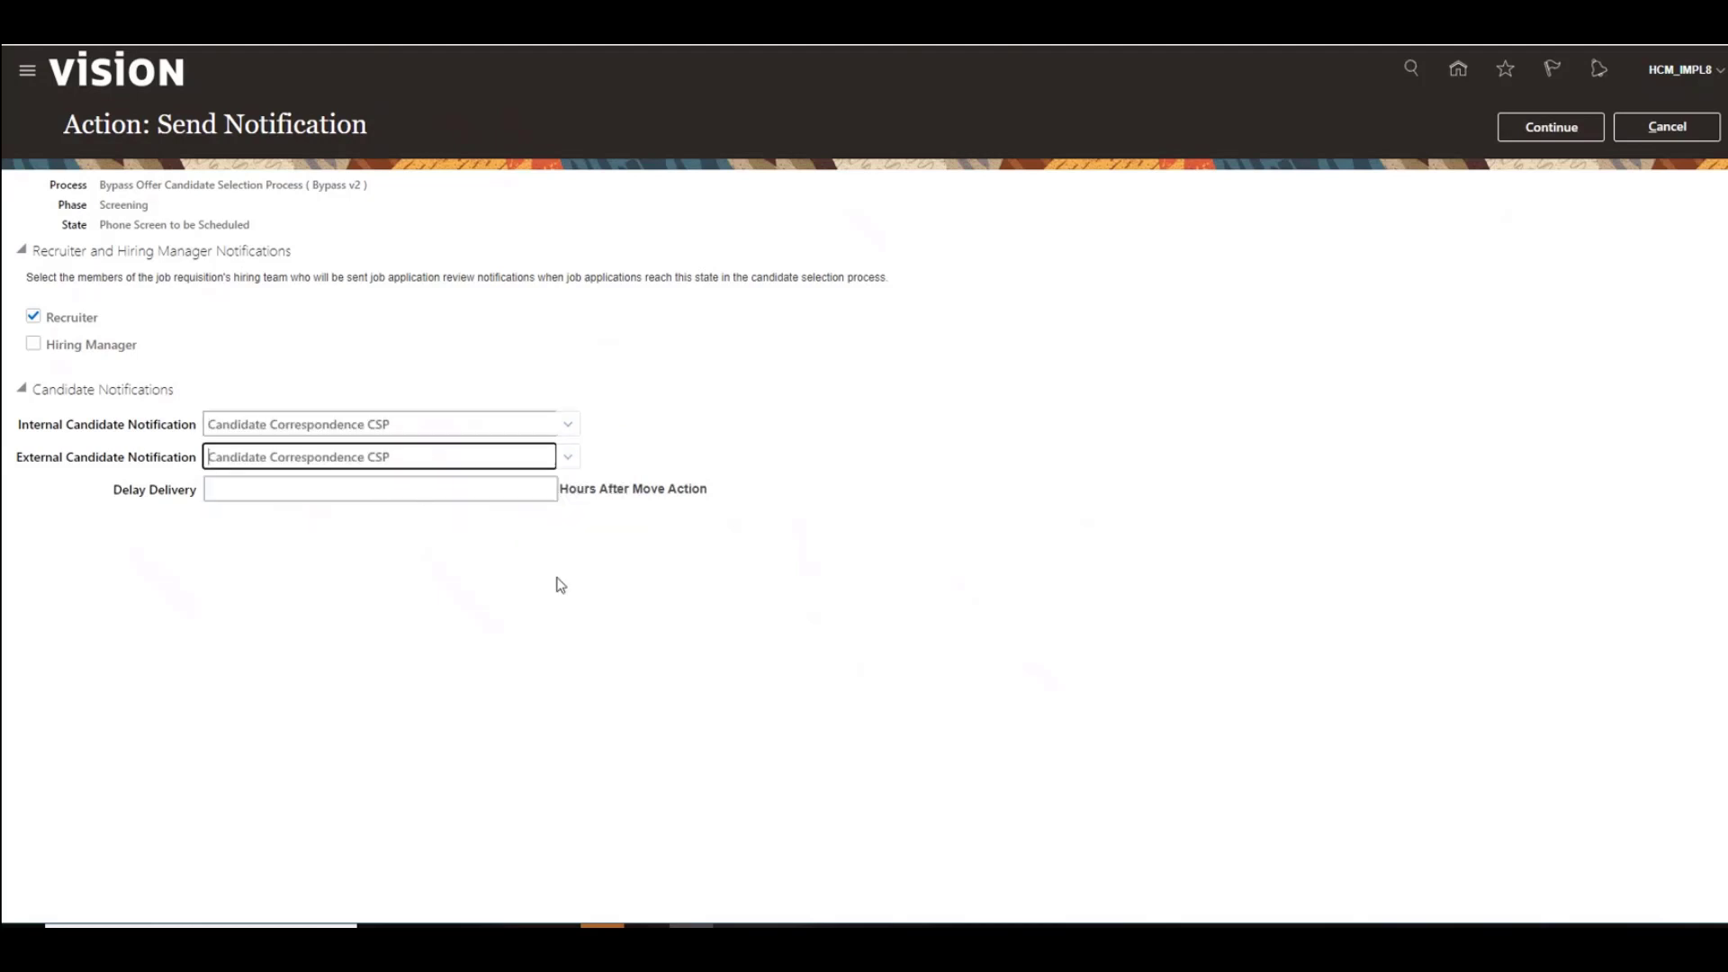
click(304, 491)
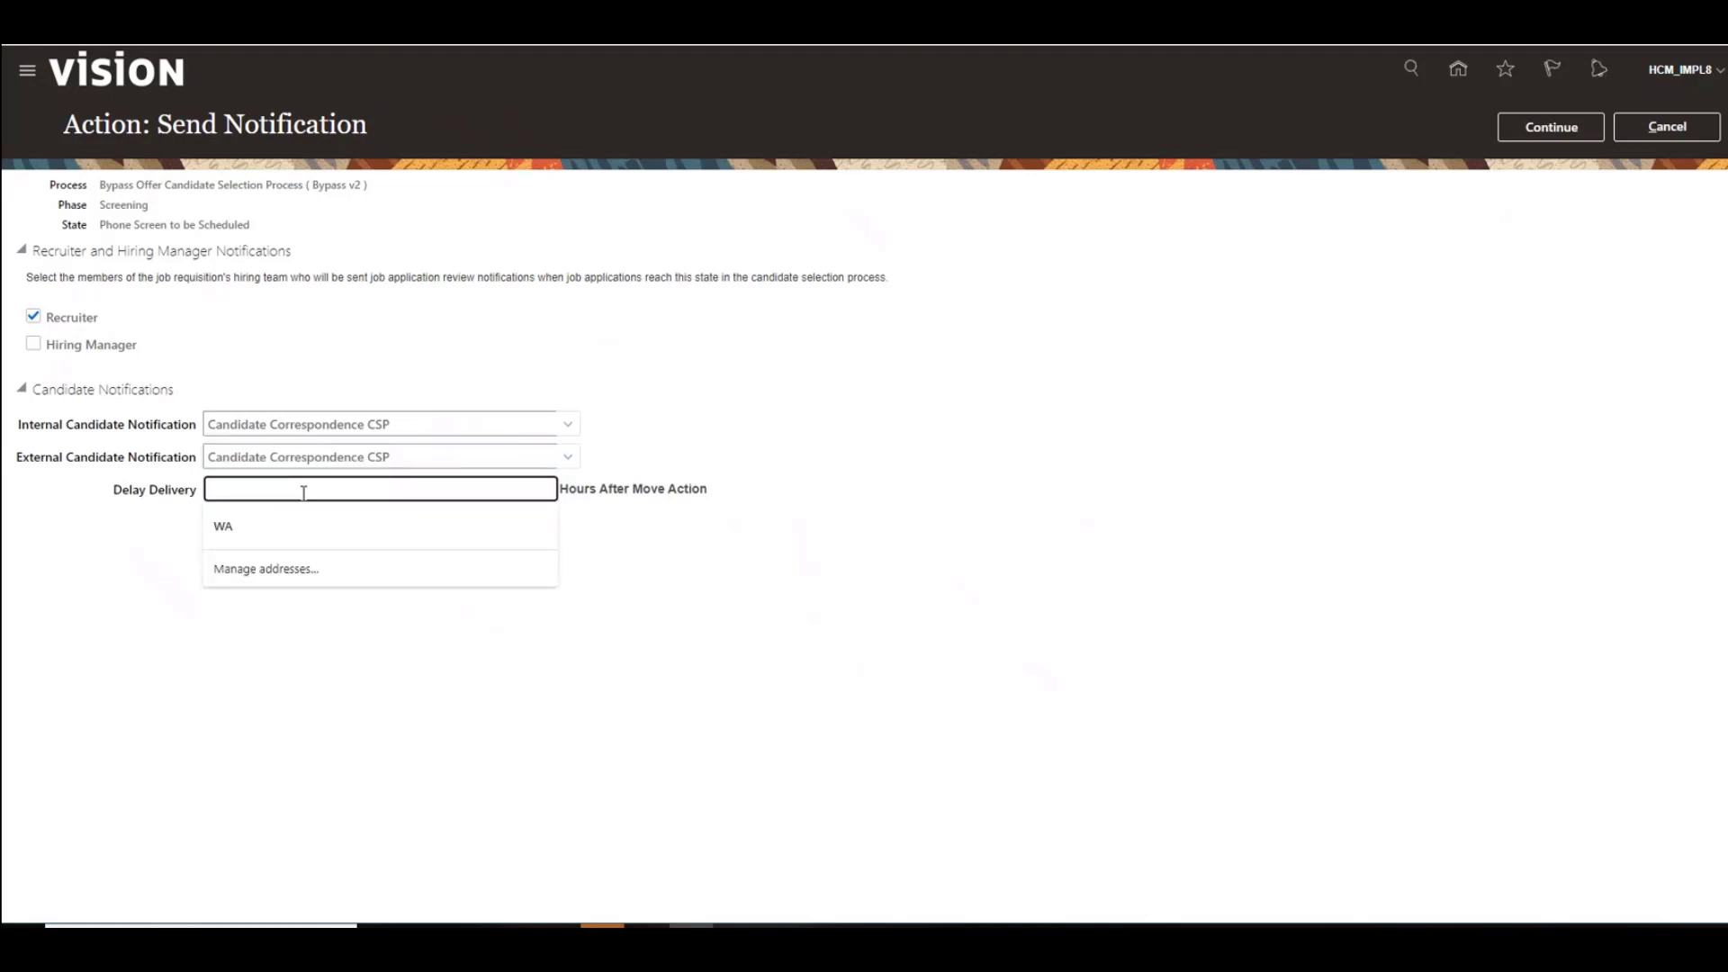
click(747, 595)
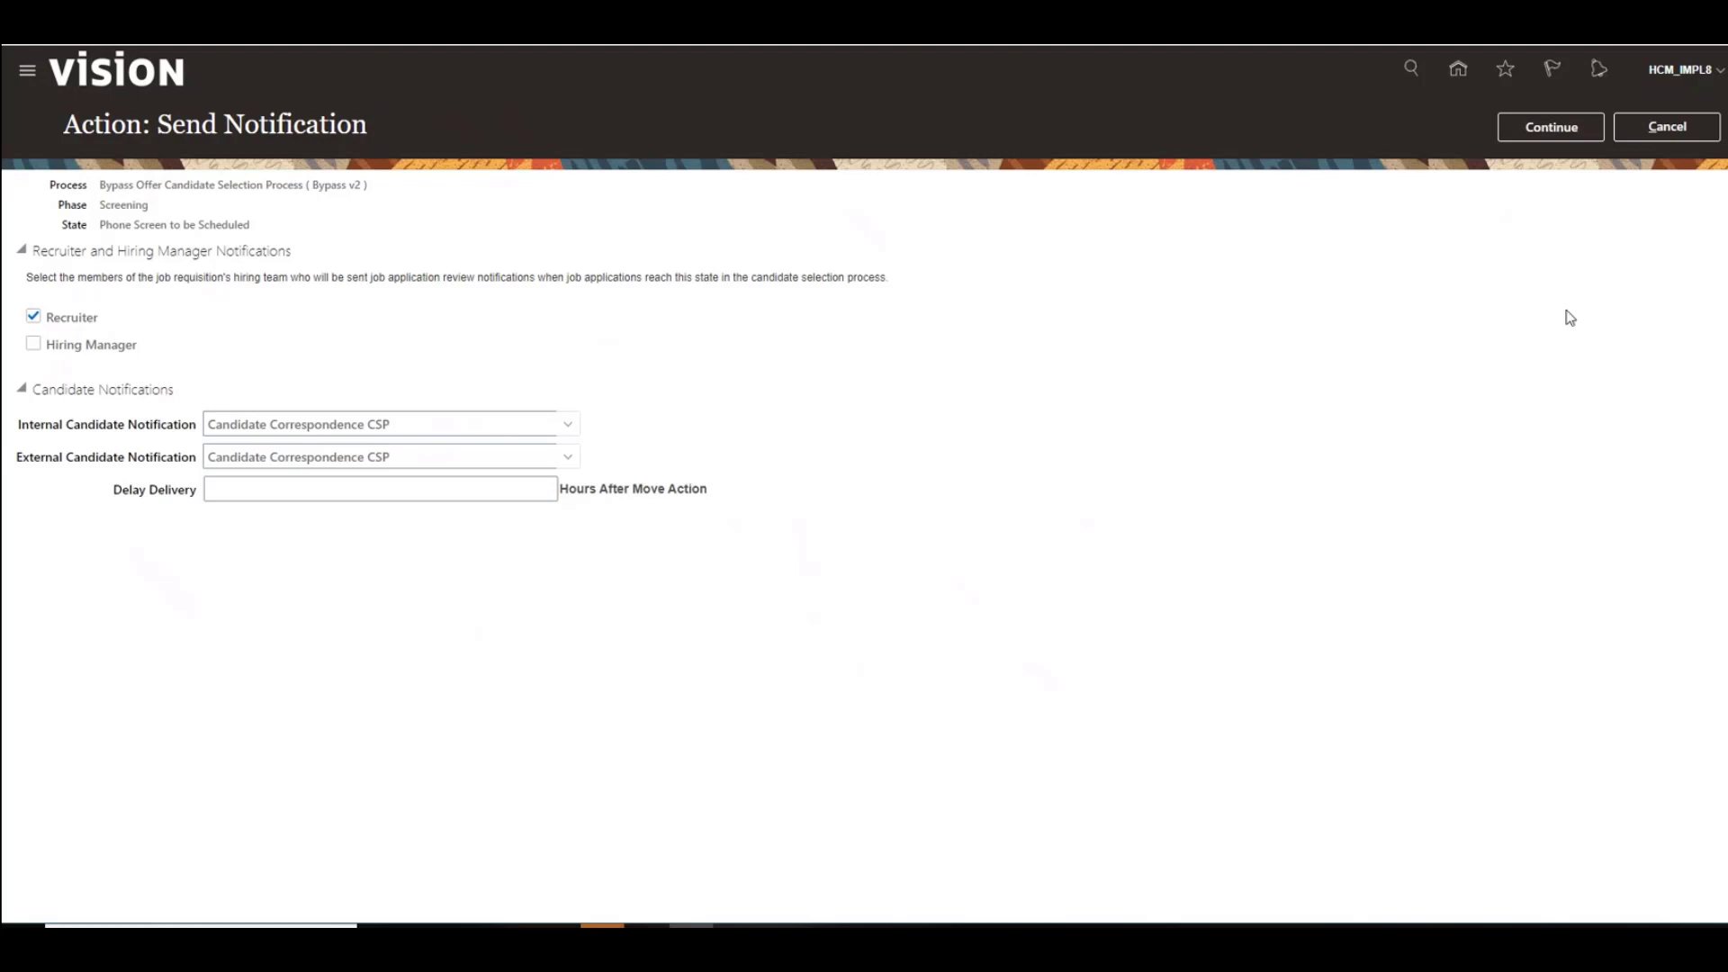
click(1569, 135)
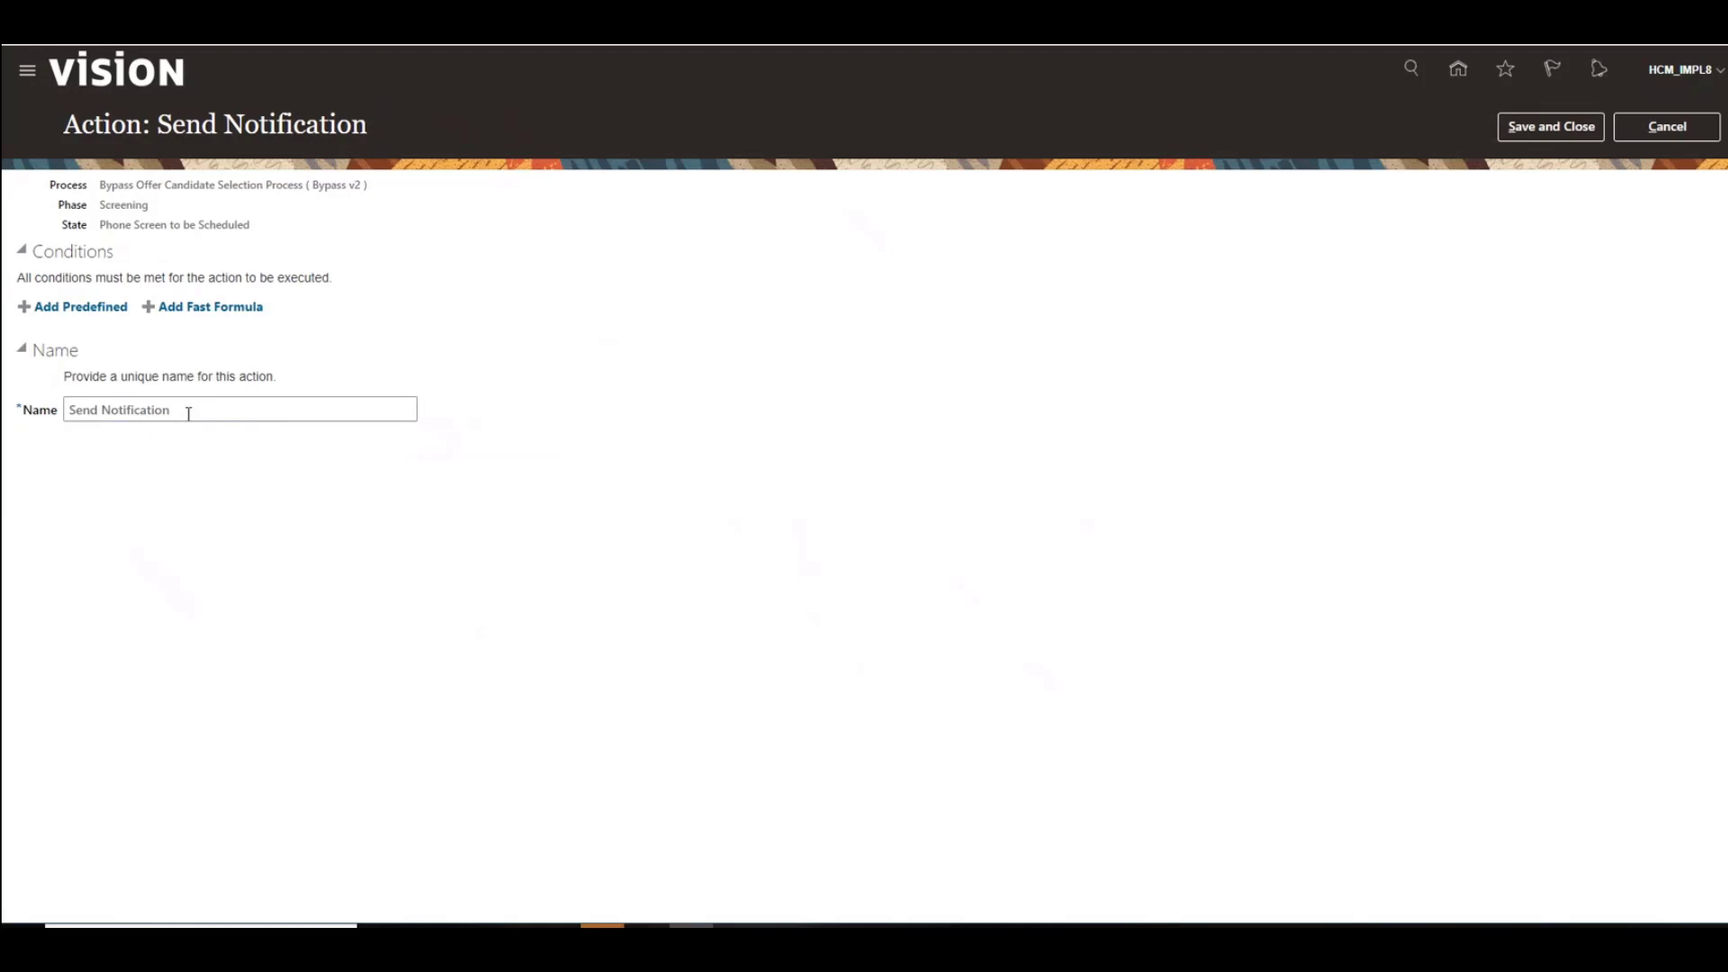
click(20, 307)
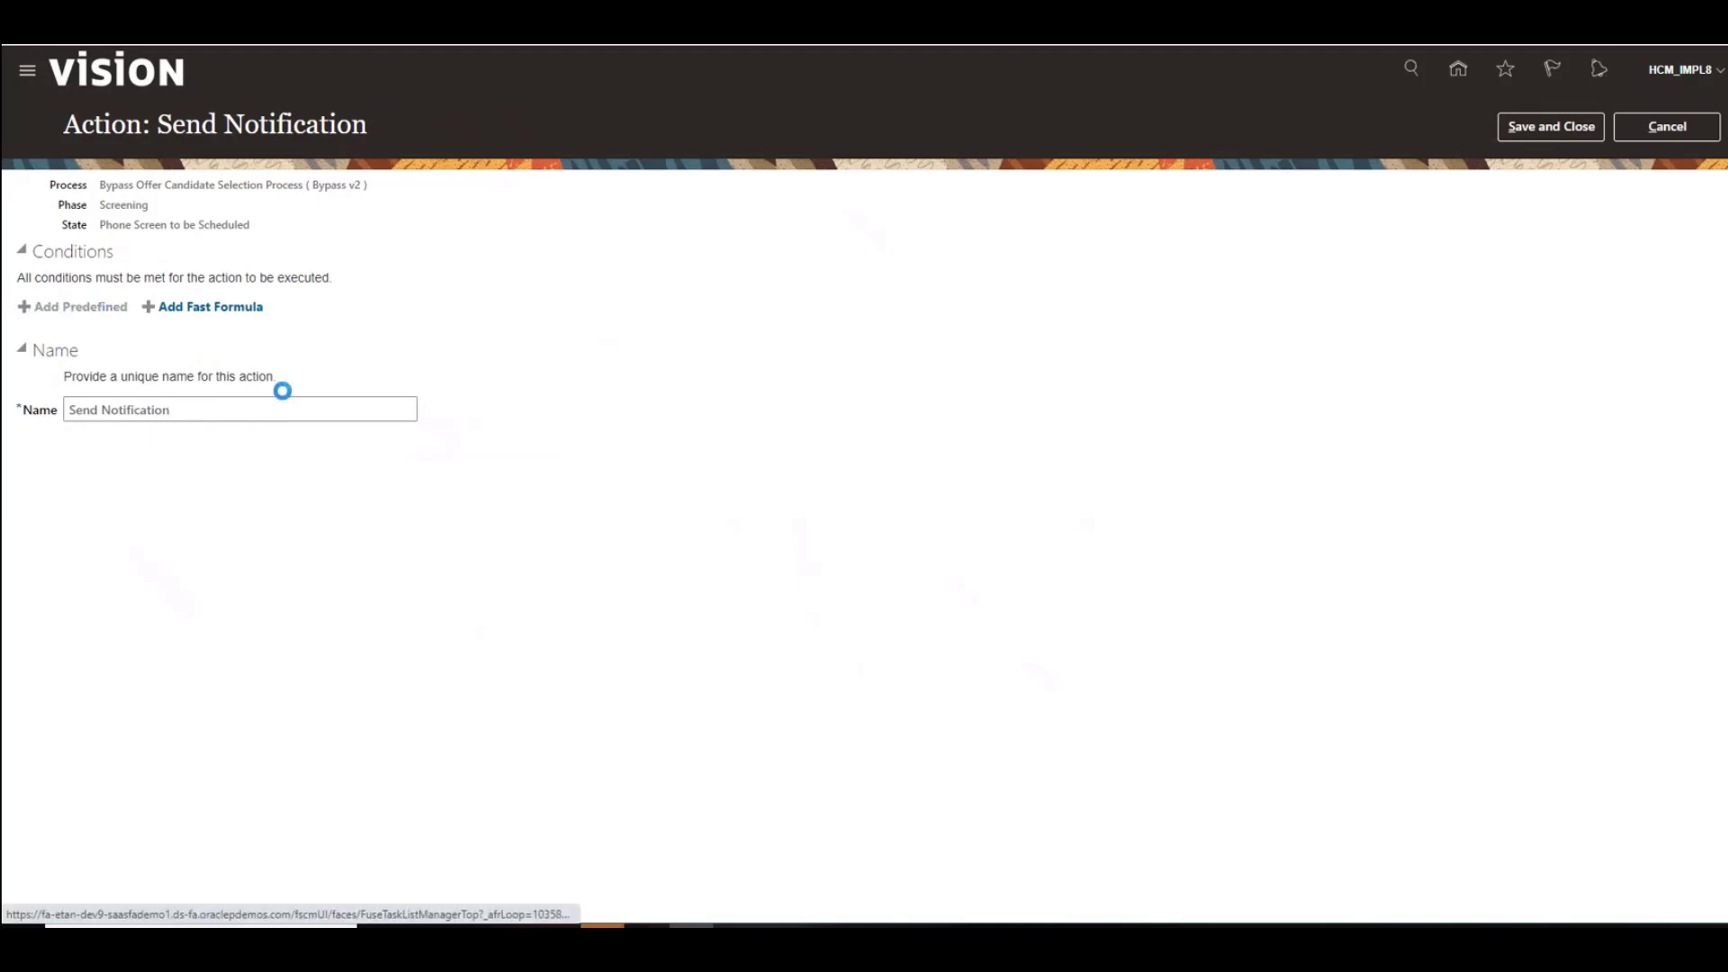
click(394, 311)
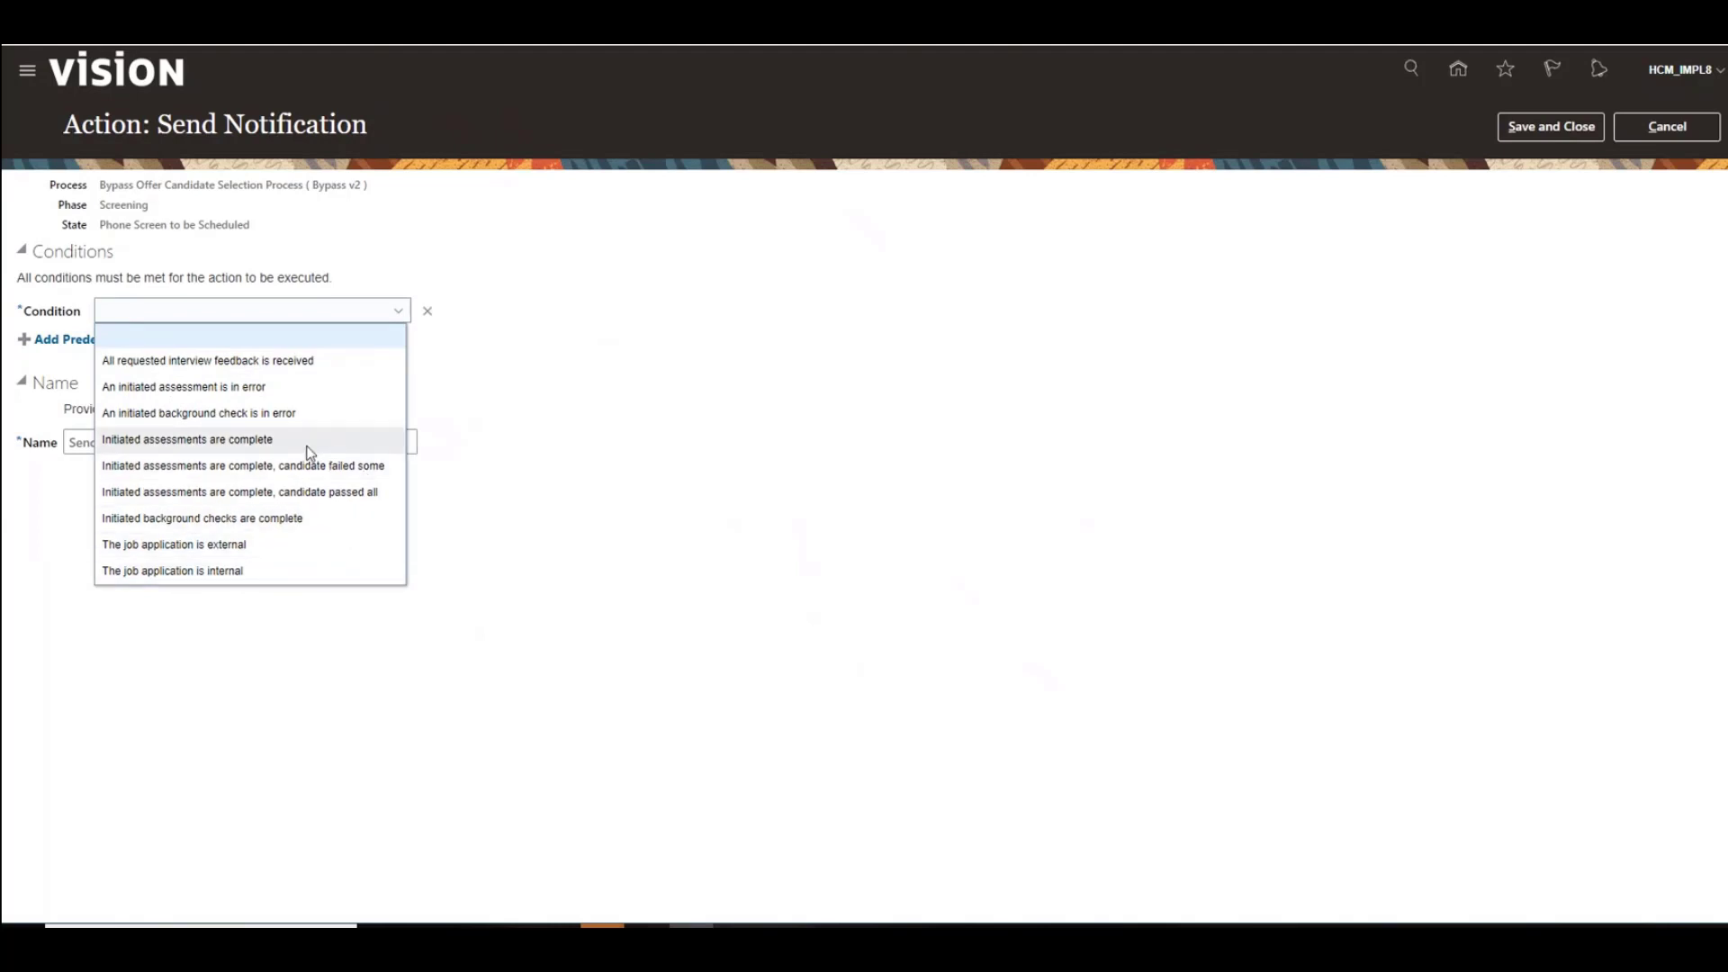
click(429, 312)
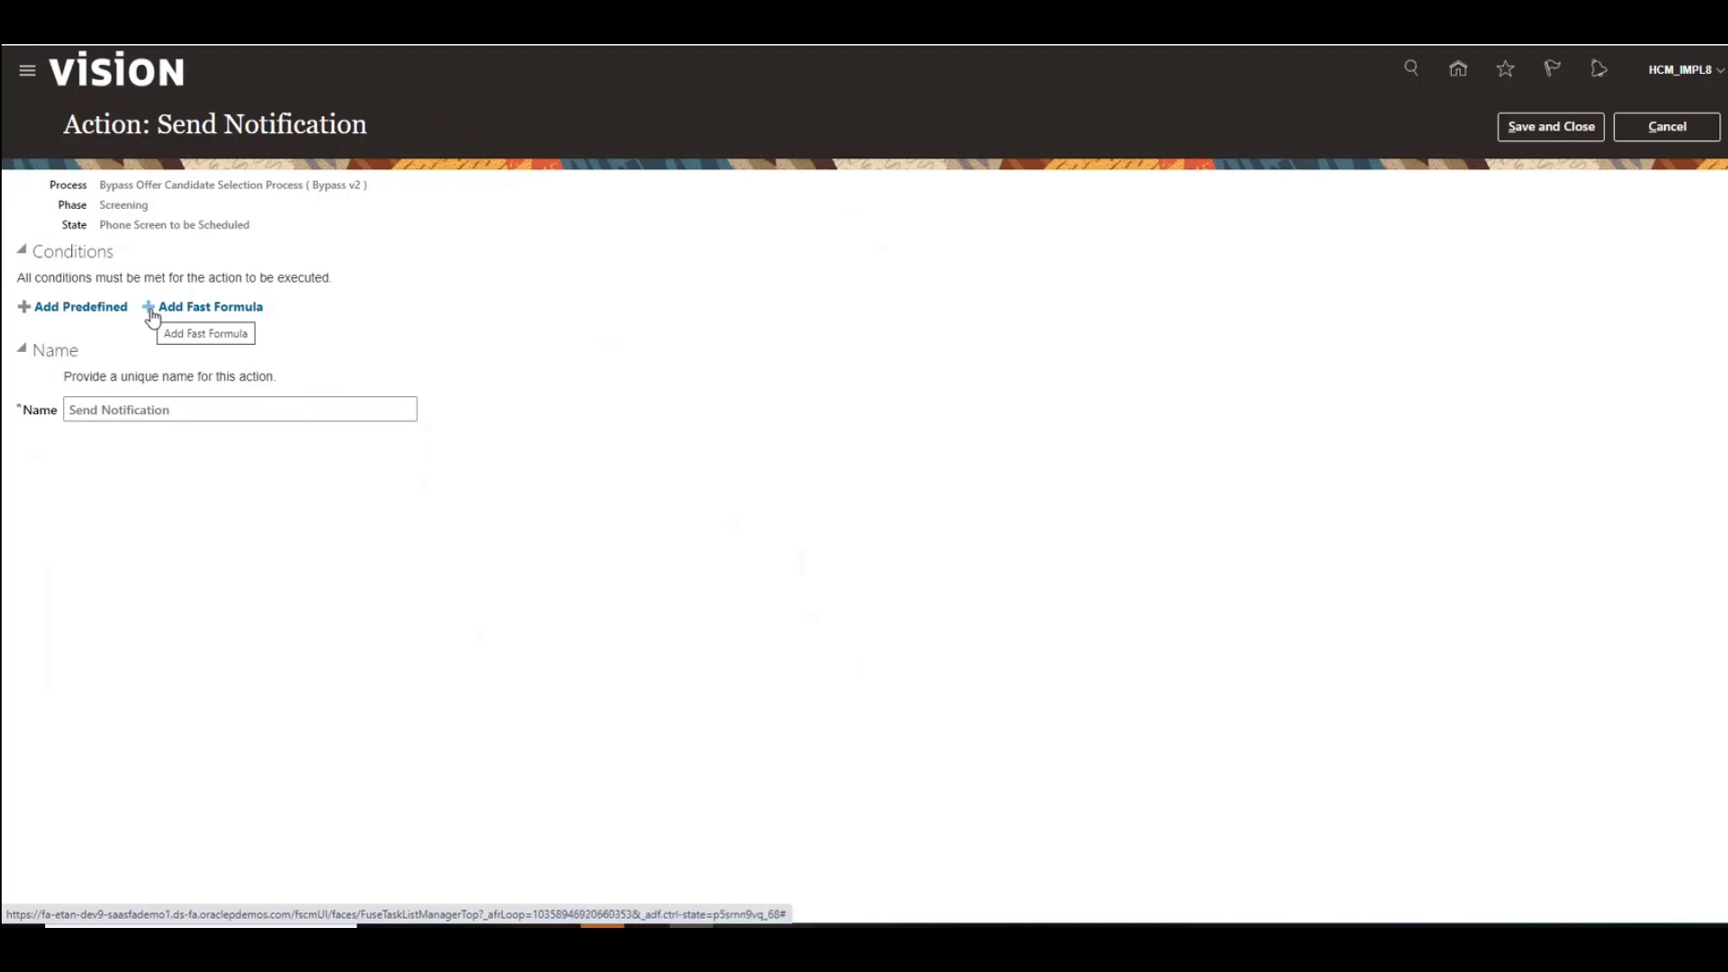
click(151, 309)
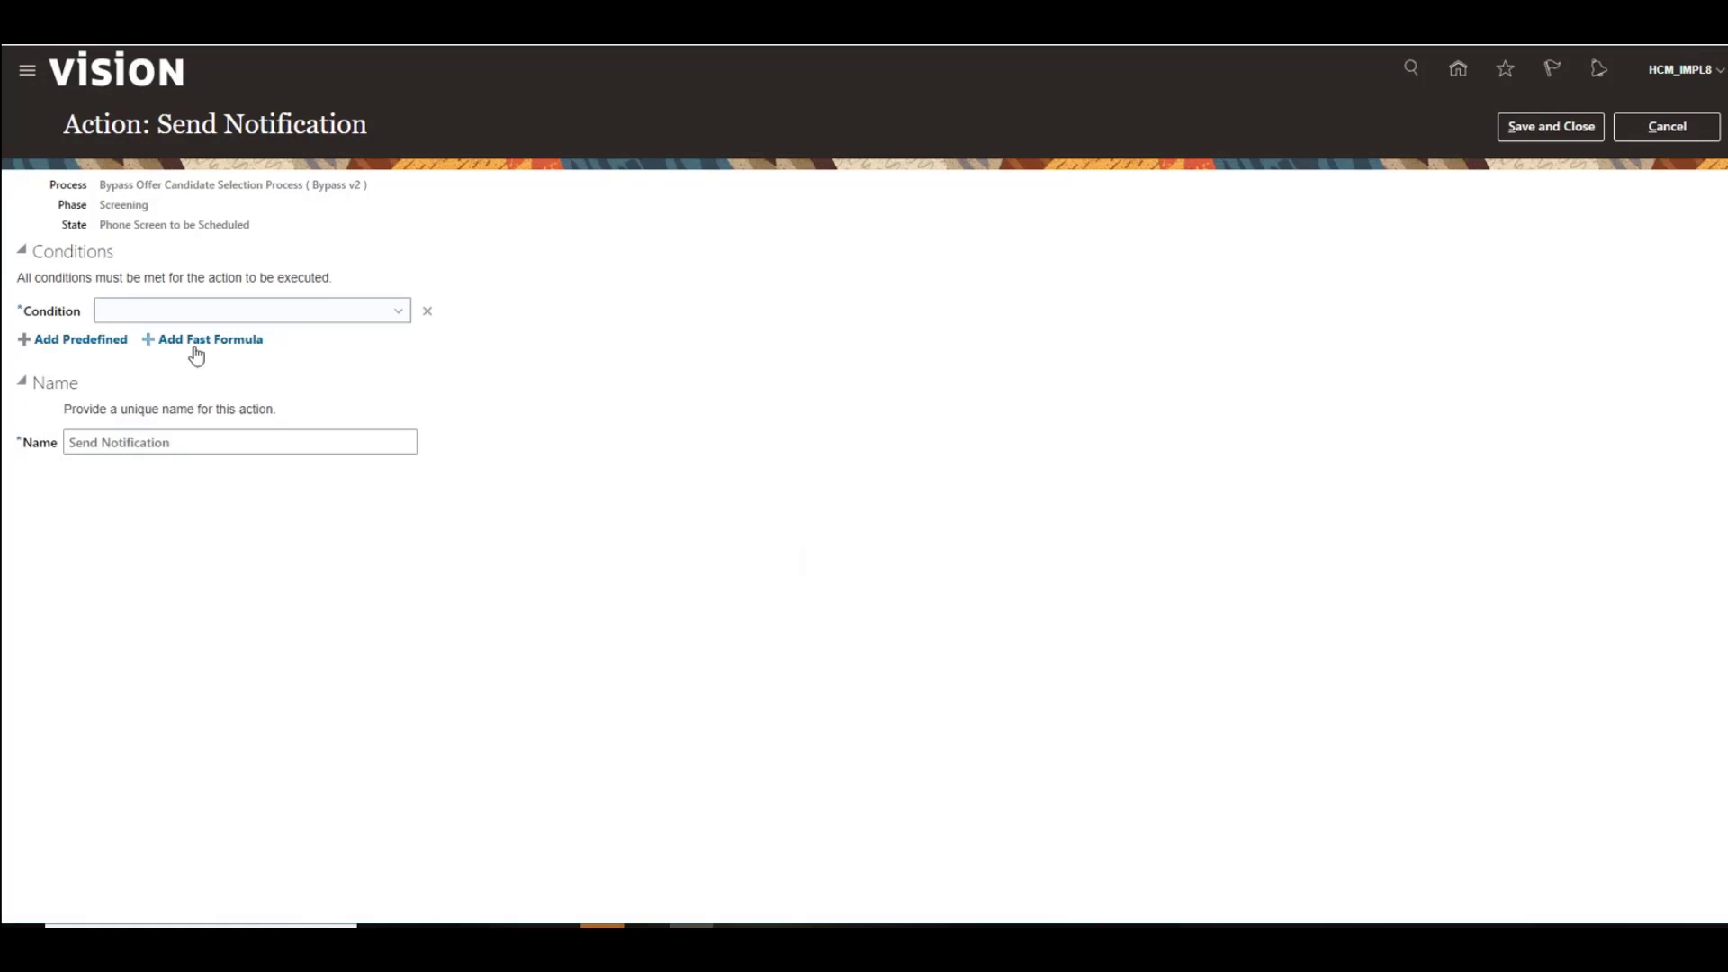
click(393, 314)
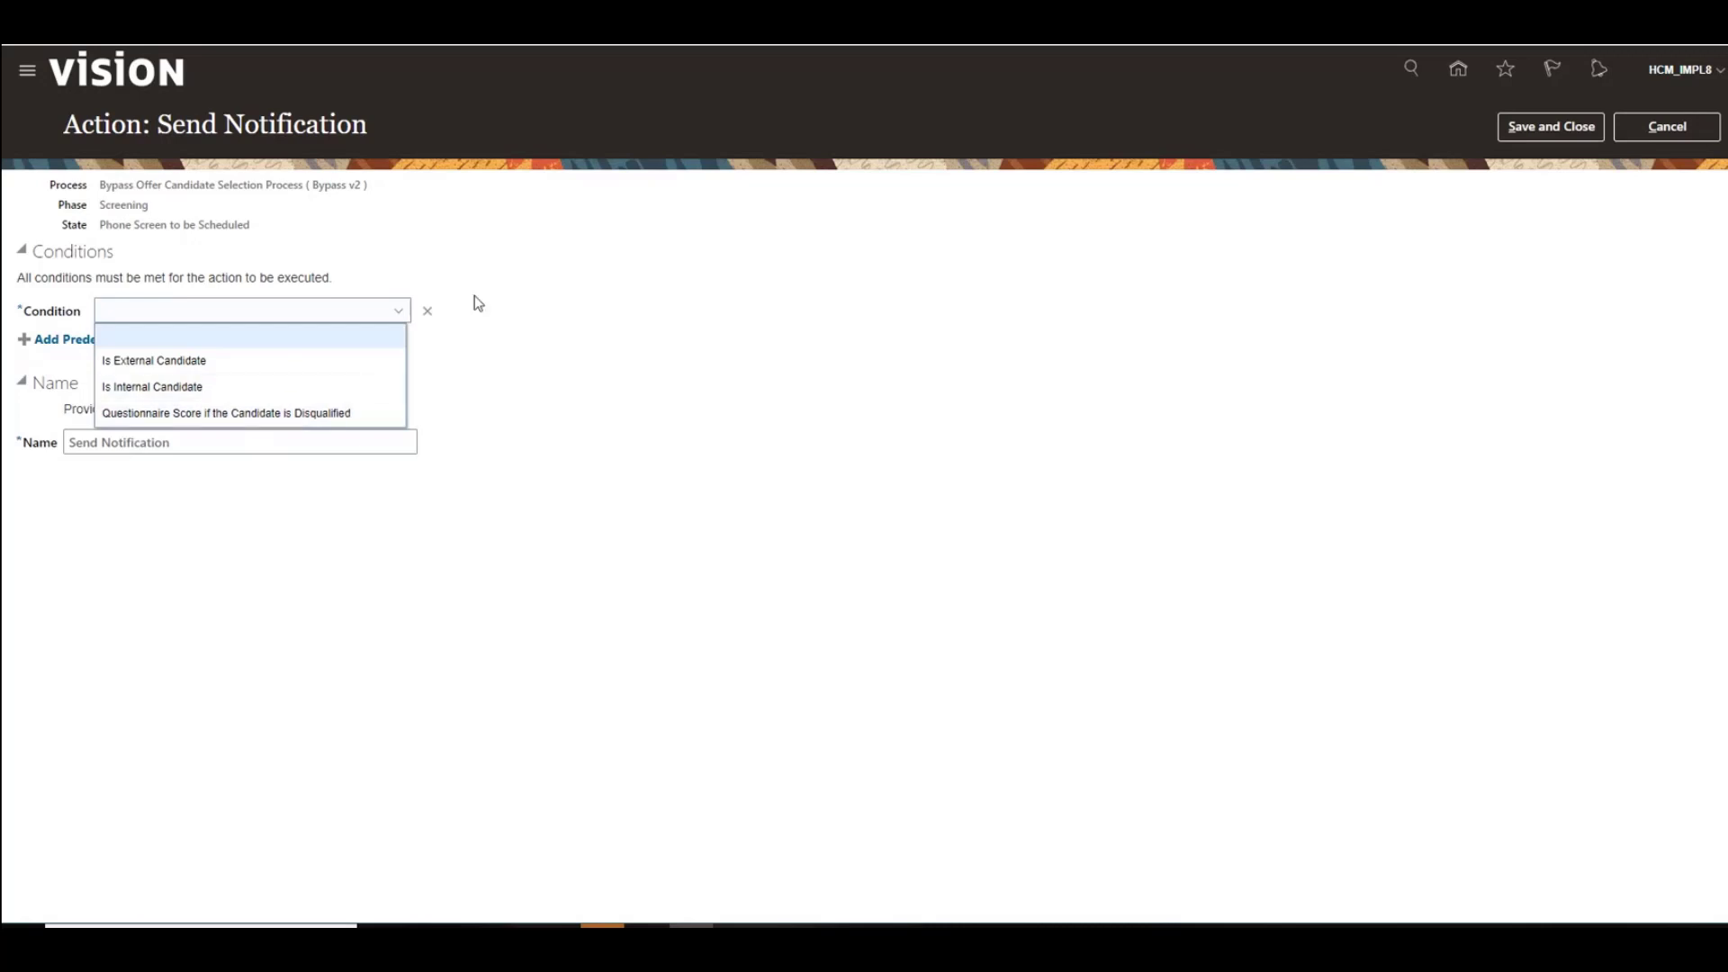
click(428, 313)
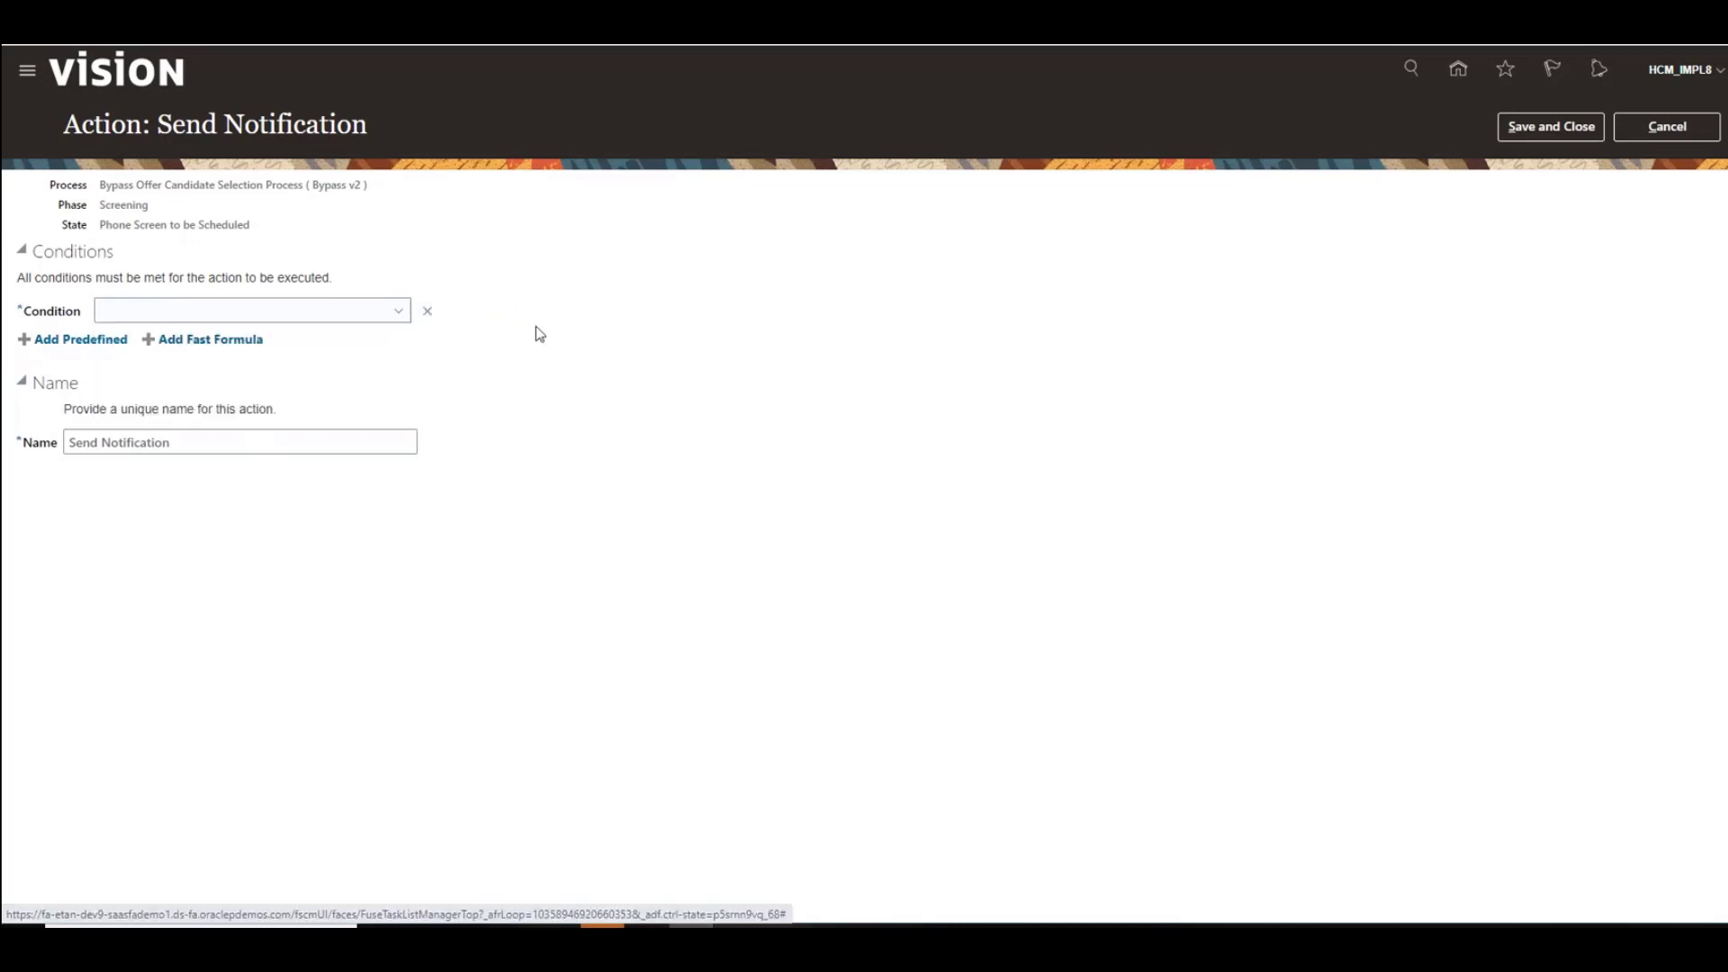
Step: Save and close the Send Notification action
click(1548, 135)
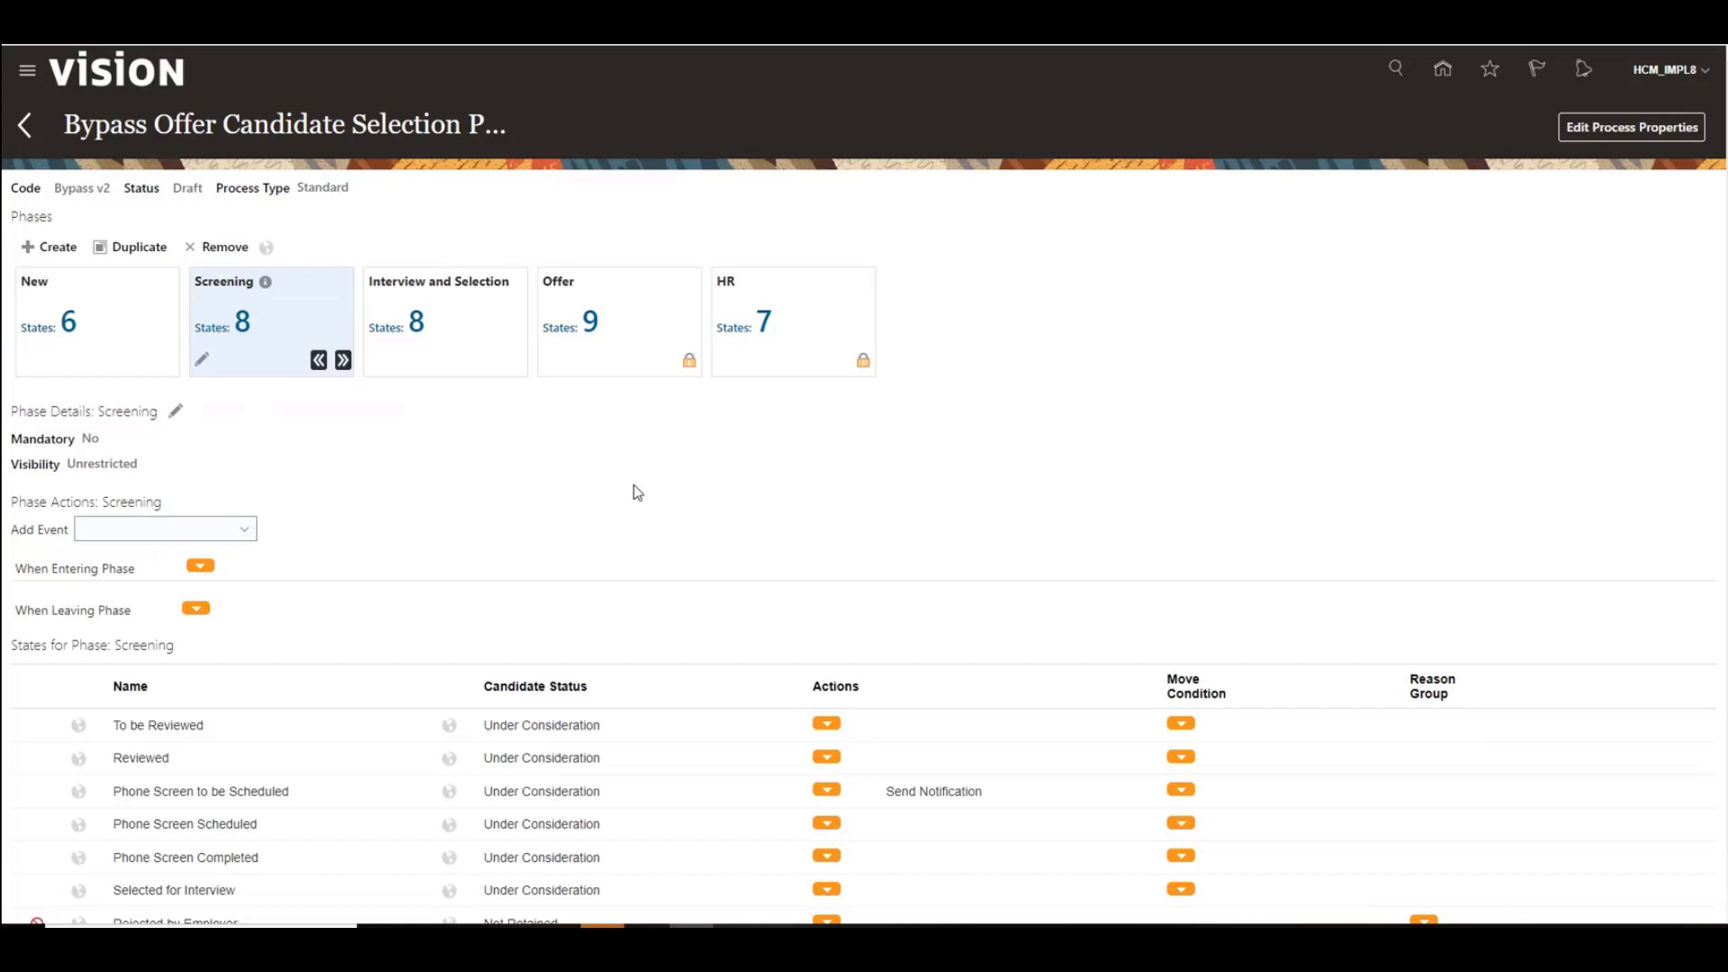
mouse_move(635, 853)
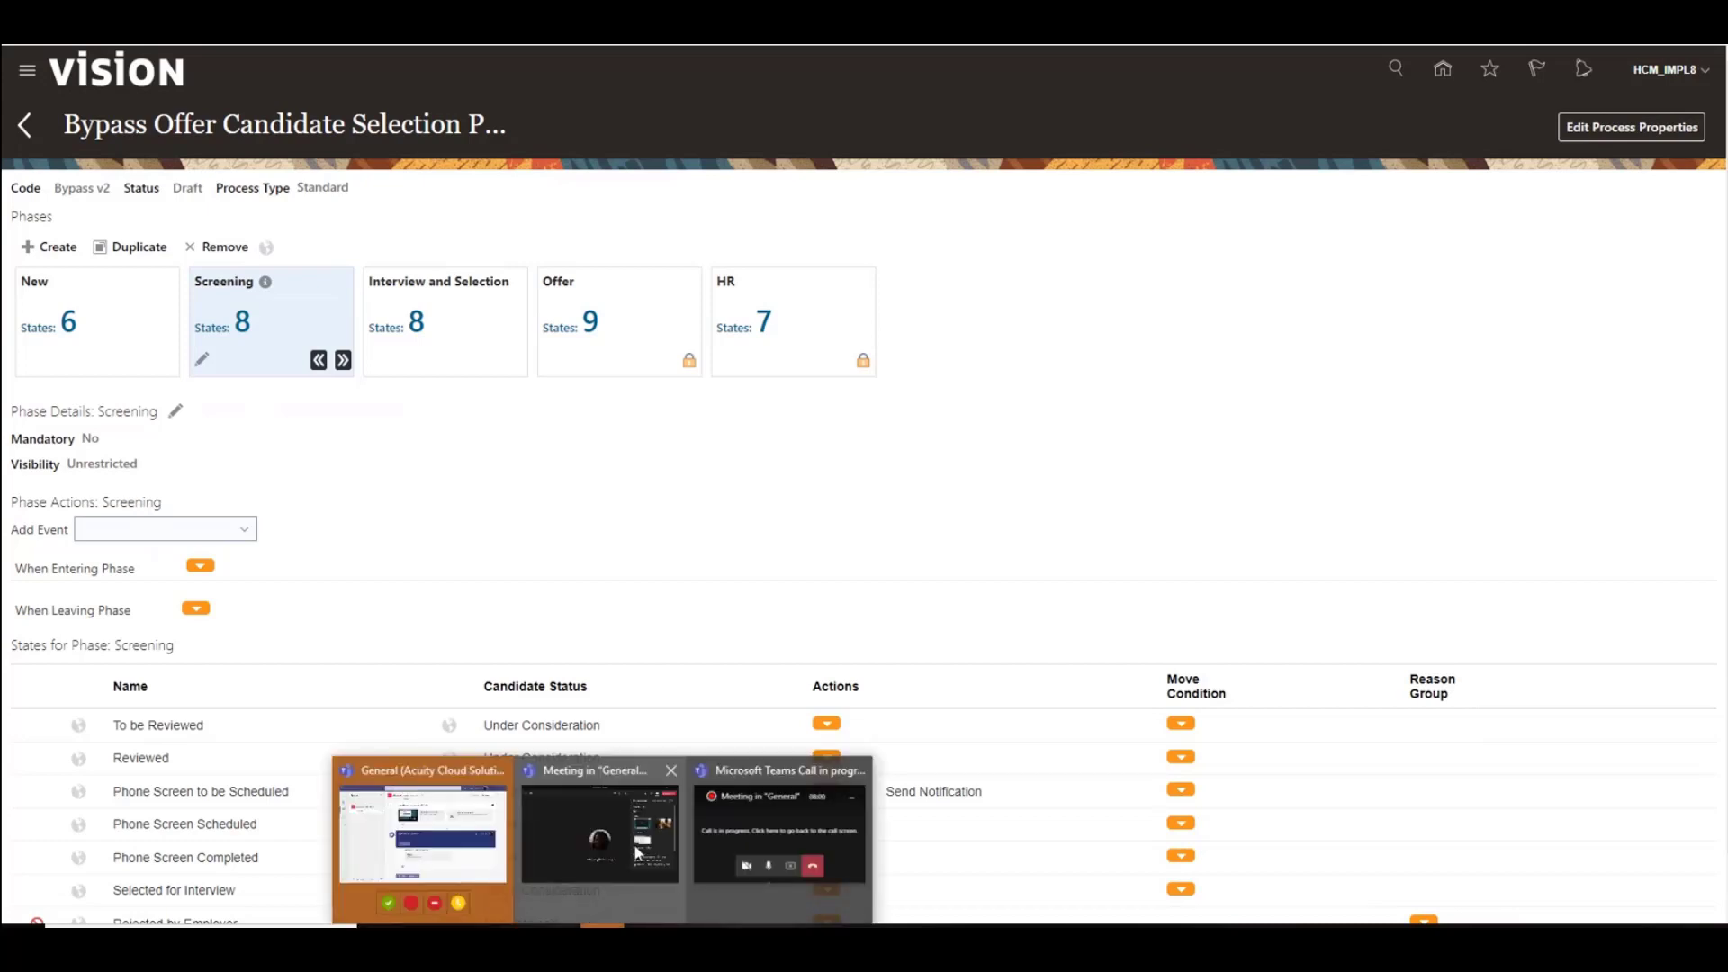